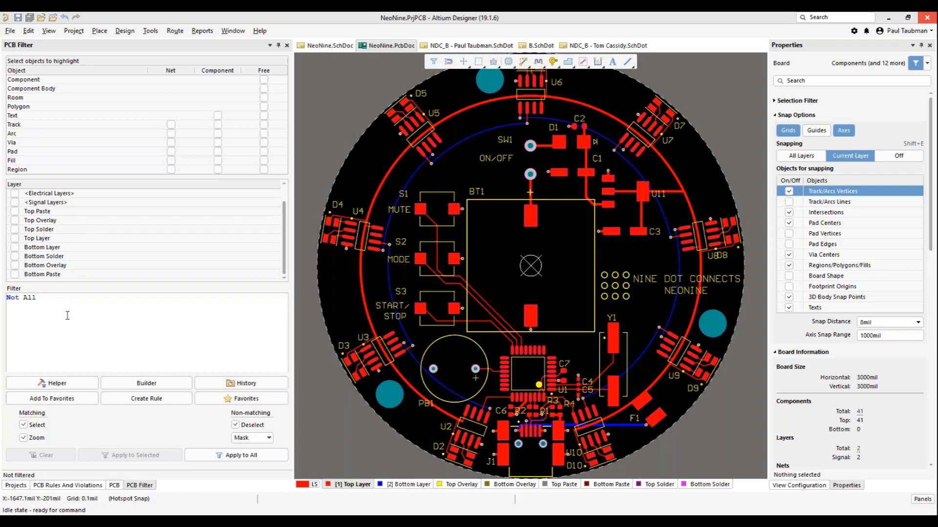
Step: Open the Query Helper for the PCB filter and clear the existing Not All expression
click(54, 384)
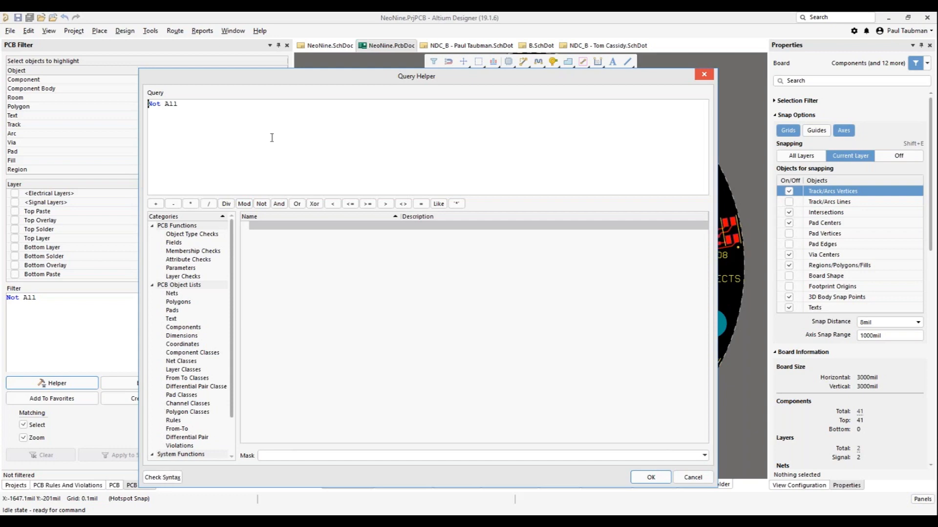
click(203, 109)
key(BackSpace)
key(BackSpace)
key(BackSpace)
key(BackSpace)
key(BackSpace)
key(BackSpace)
key(BackSpace)
Step: Try entering the WithinRoom function in the query by autocompletion, and clear the expression again
text(with)
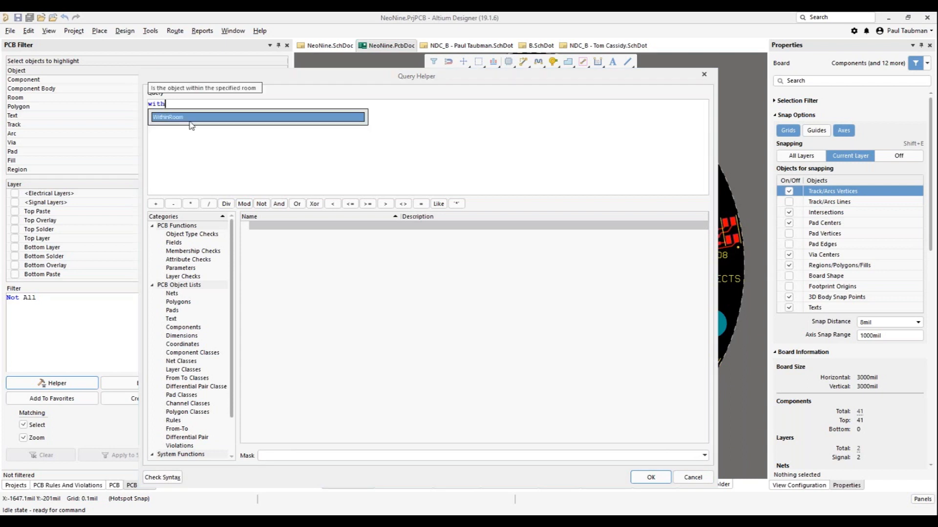
double_click(191, 122)
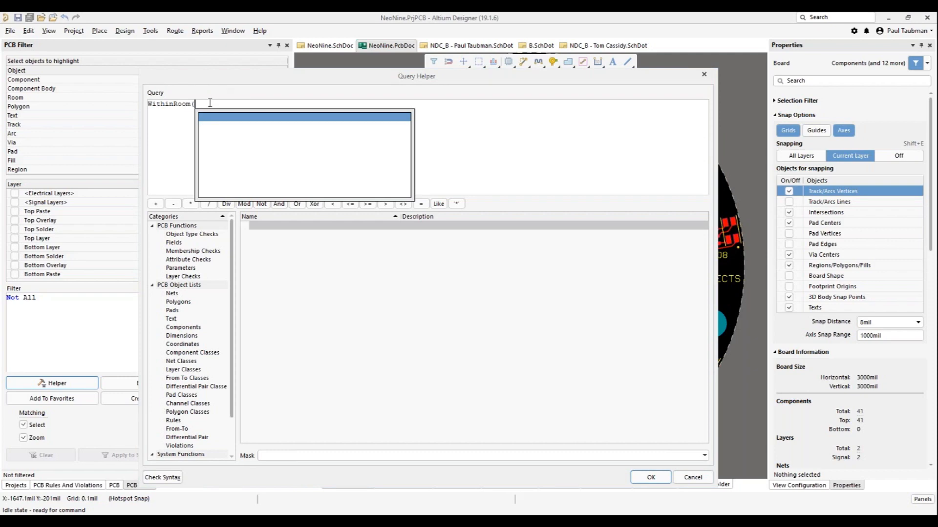
click(204, 117)
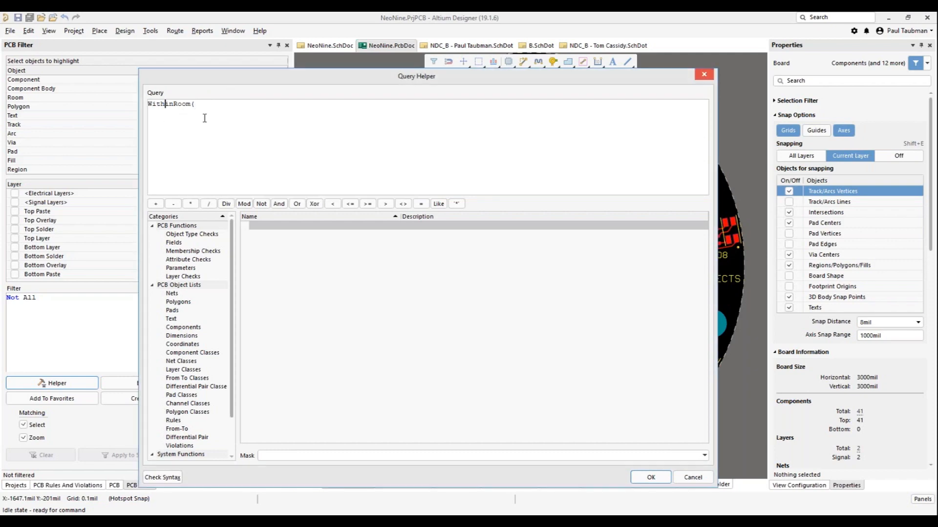
drag(209, 105, 150, 102)
key(Delete)
Step: Browse the query function categories, including Object Type Checks, Fields, Arithmetic and Trigonometry
drag(258, 77, 327, 67)
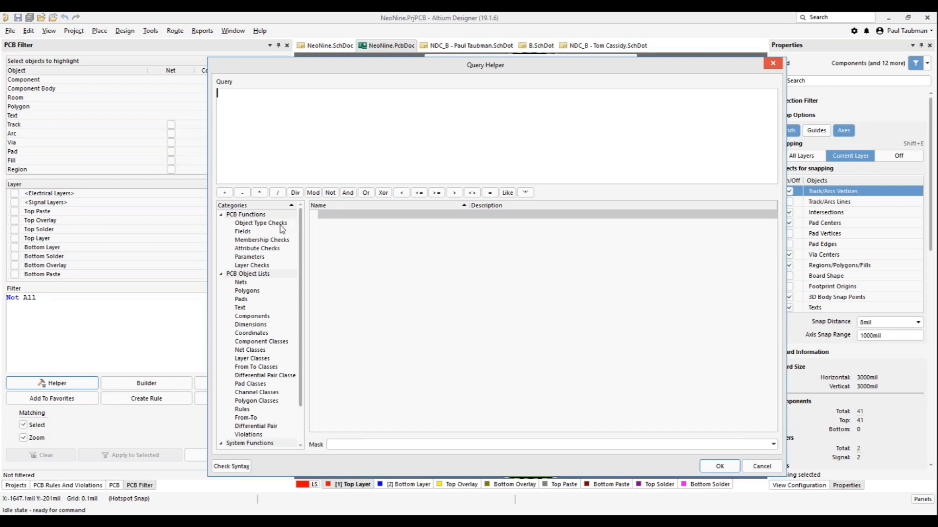
click(253, 223)
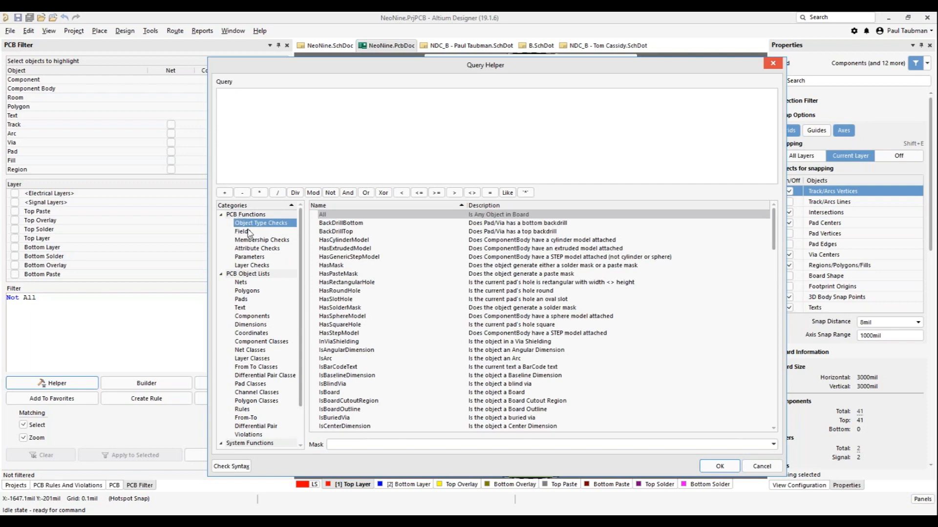
click(248, 232)
scroll(231, 271, down, 2)
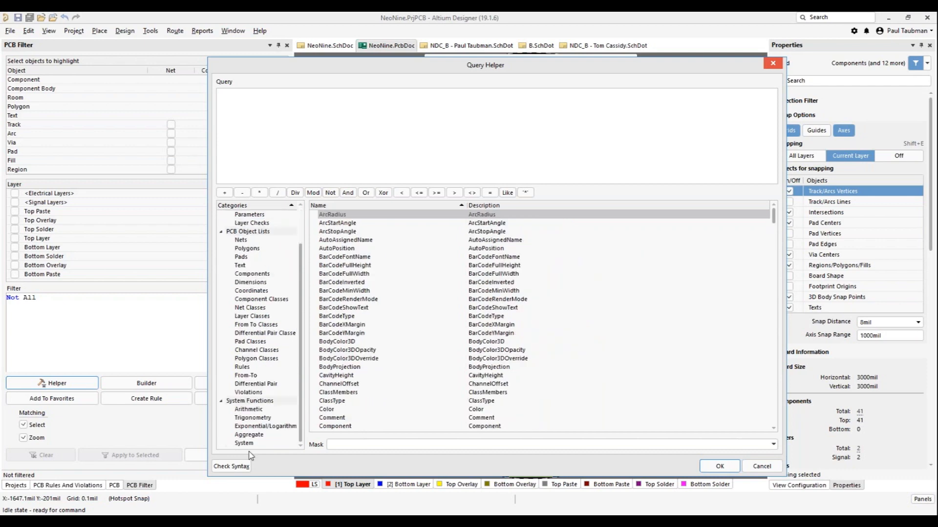
click(249, 411)
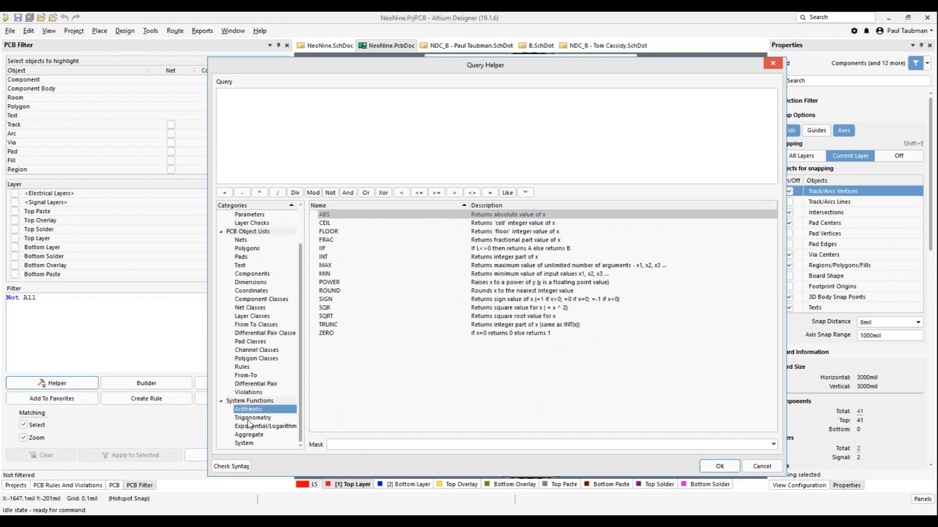
click(250, 419)
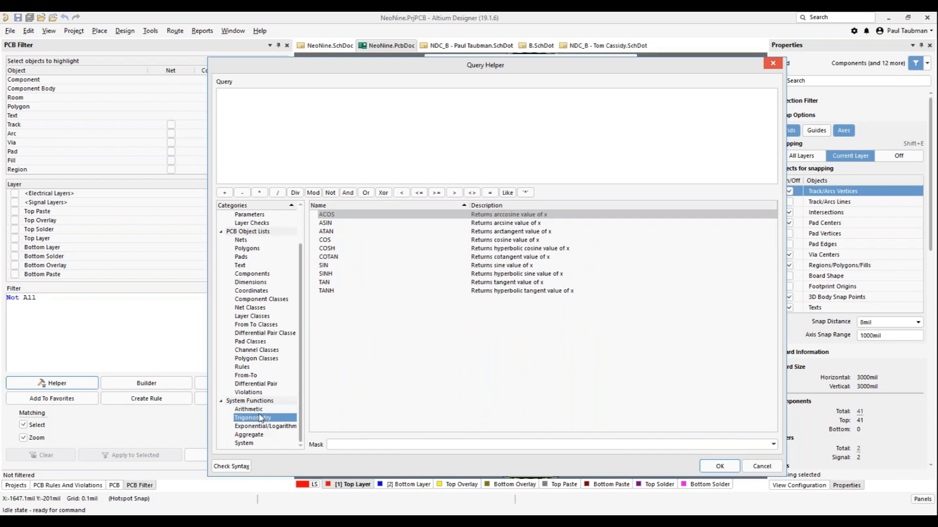
click(254, 409)
scroll(256, 405, up, 2)
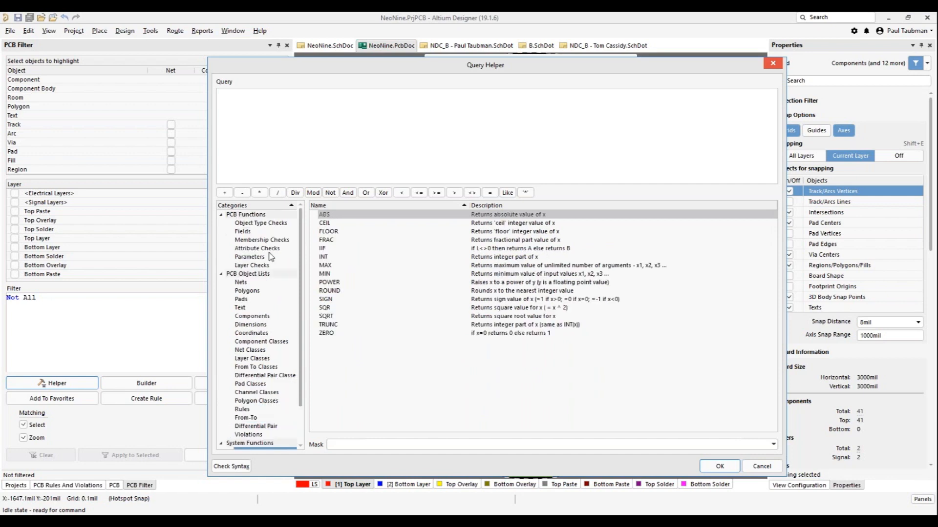
Step: Examine the Object Type Checks functions, including HasMask, HasRoundHole and IsBoard, with their descriptions
click(249, 224)
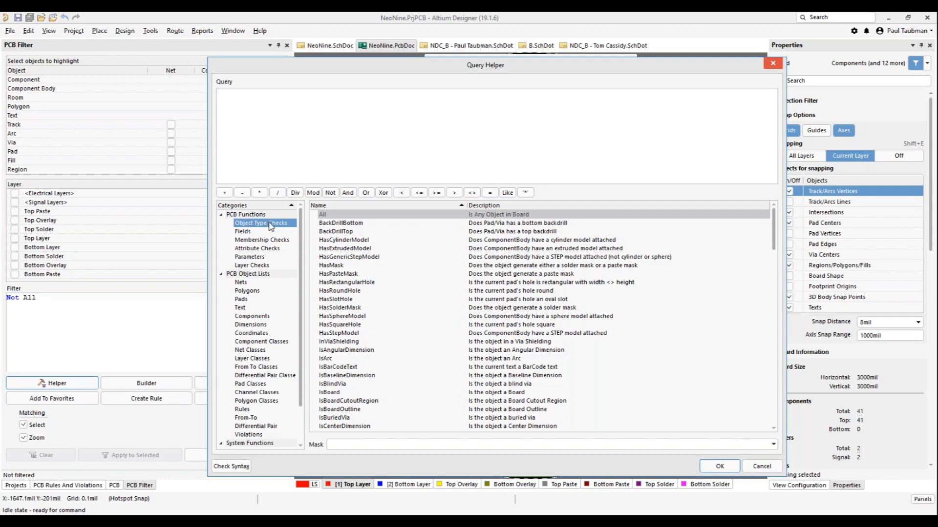
click(345, 265)
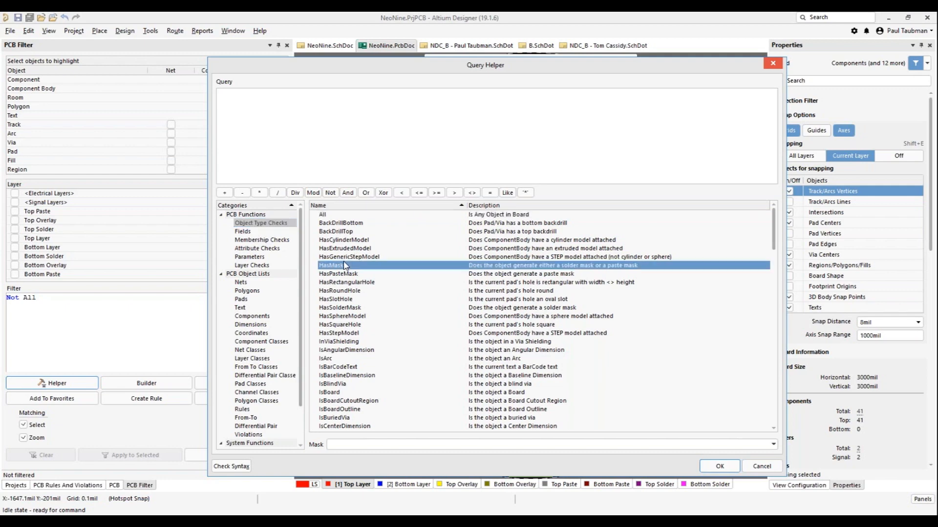
click(332, 292)
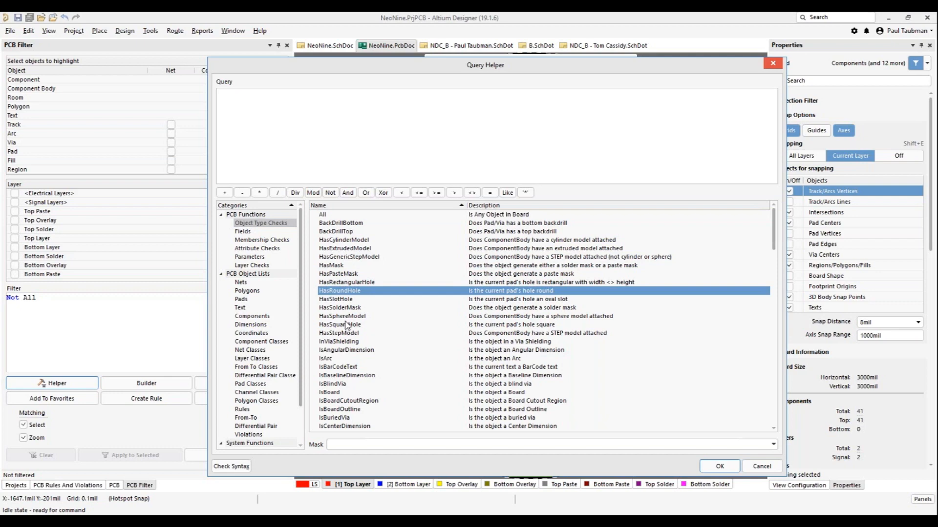
scroll(347, 325, down, 1)
scroll(323, 284, up, 1)
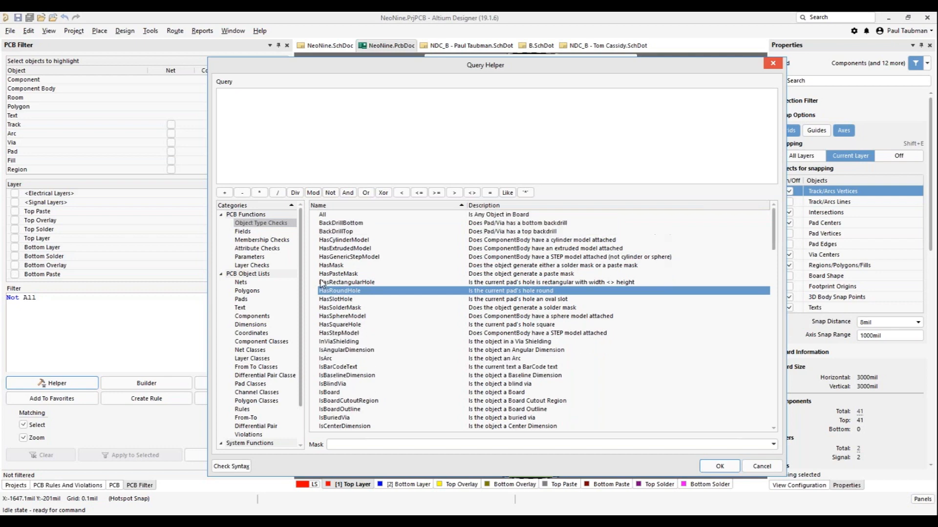
click(331, 246)
click(330, 393)
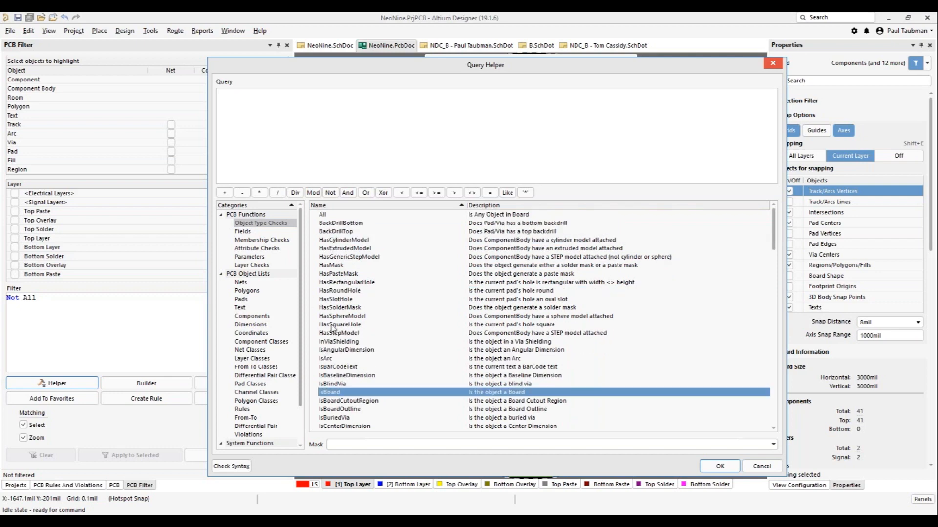
scroll(327, 308, down, 2)
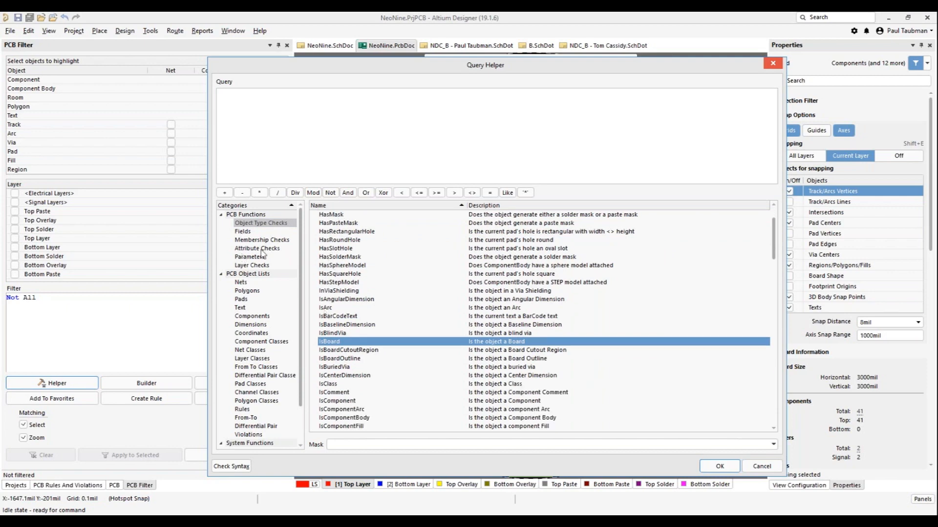
scroll(341, 302, up, 2)
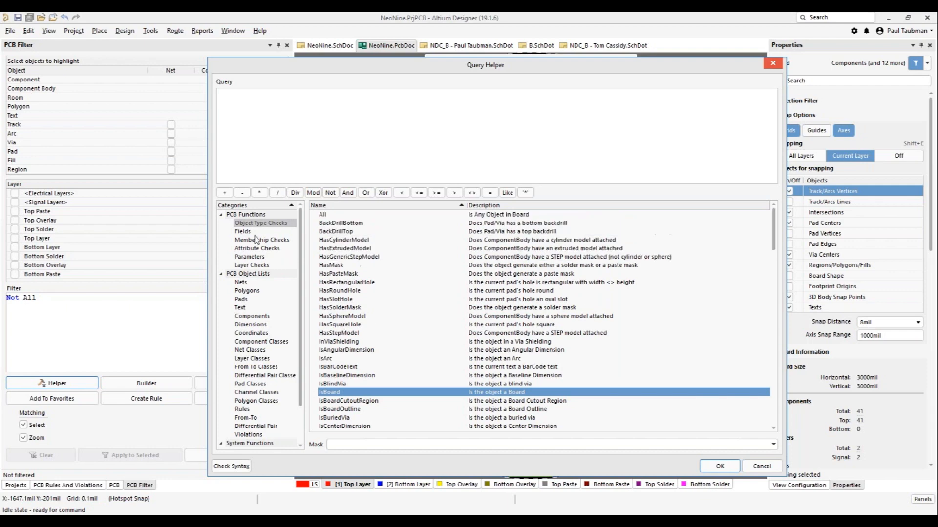
Step: Compare the Has and Is functions among the Object Type Checks, continuing through the IsRule entries
click(355, 292)
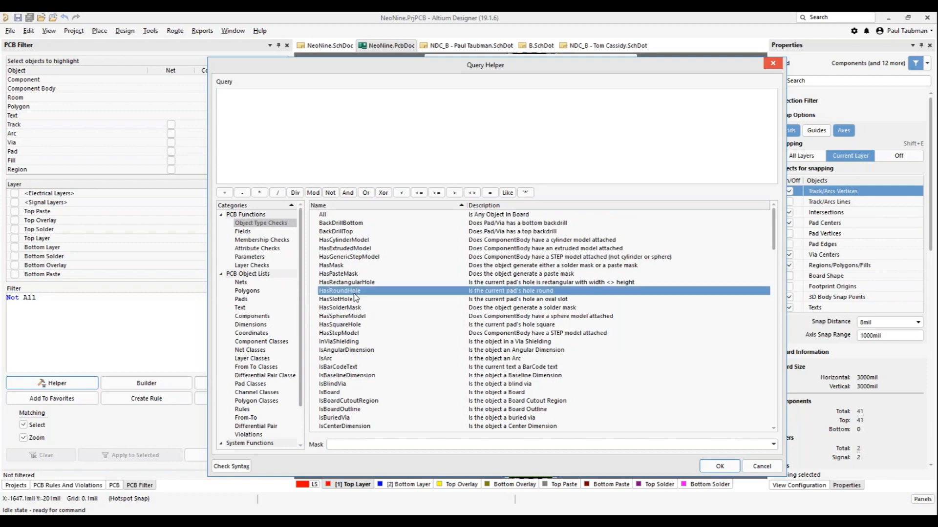
click(328, 360)
click(338, 402)
click(339, 385)
click(339, 393)
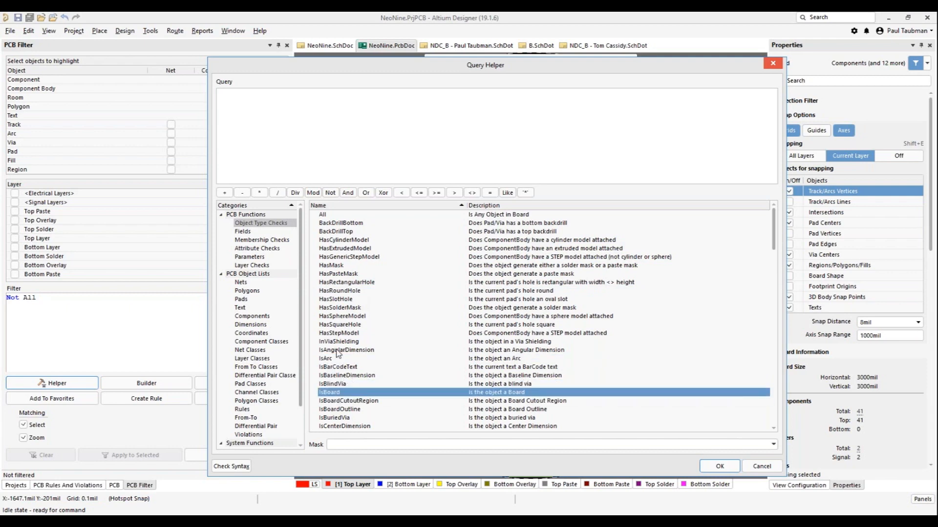
scroll(351, 325, down, 9)
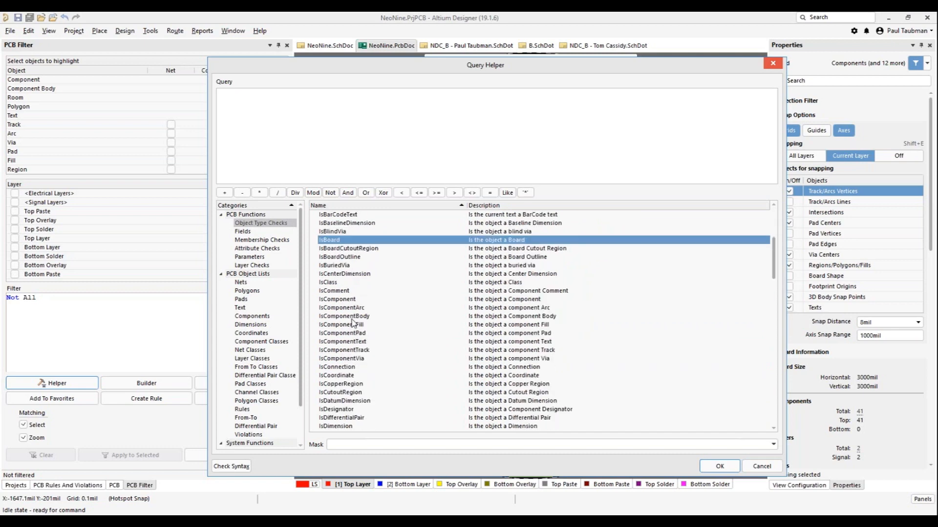
scroll(352, 323, down, 12)
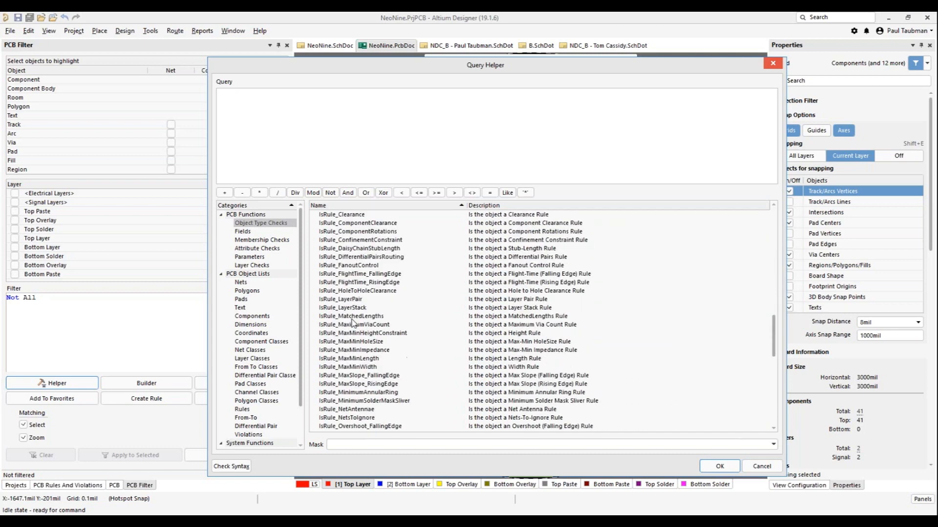
scroll(352, 322, down, 11)
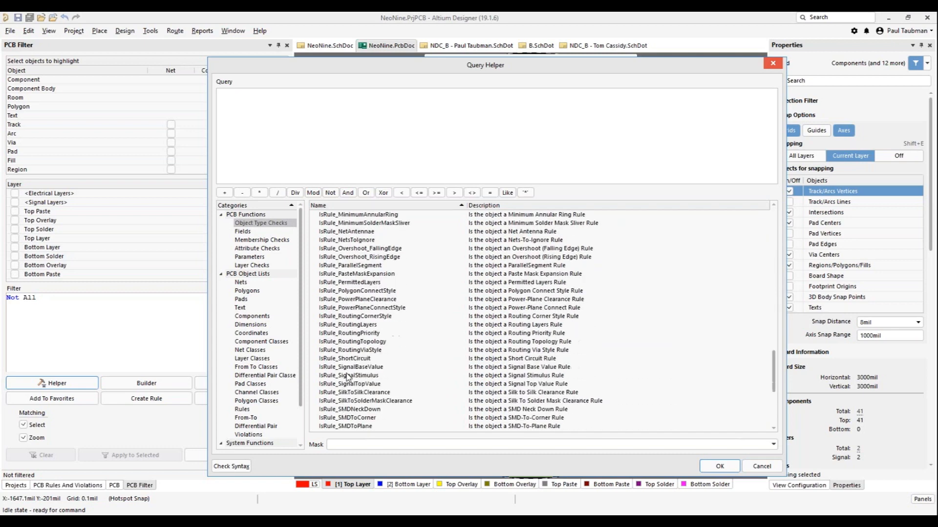
scroll(347, 377, up, 9)
scroll(347, 377, up, 6)
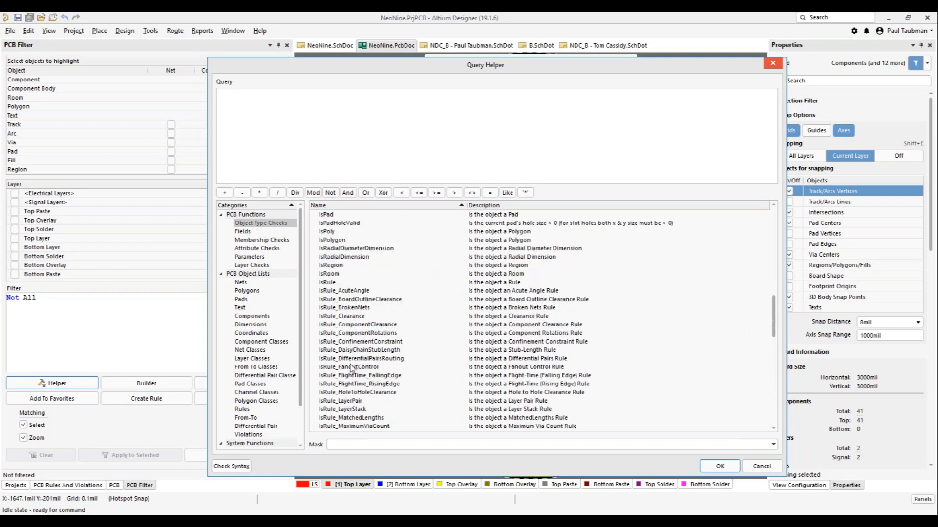
Step: Review the functions in the Fields, Membership Checks and Attribute Checks categories
click(253, 233)
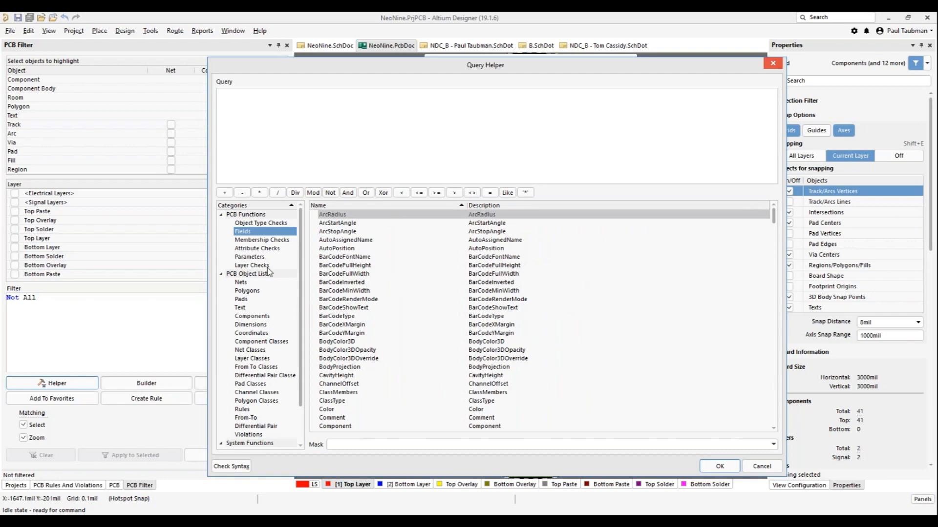
click(261, 240)
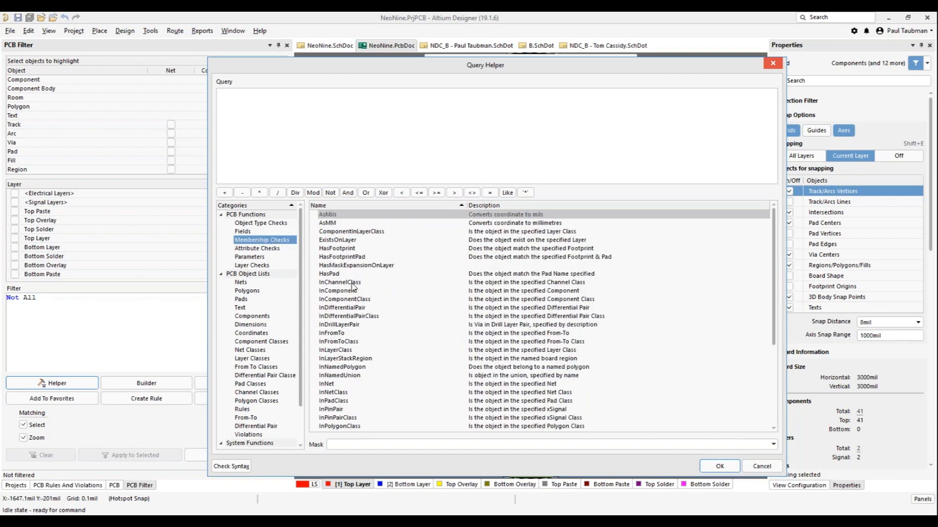
click(245, 249)
click(248, 241)
click(241, 249)
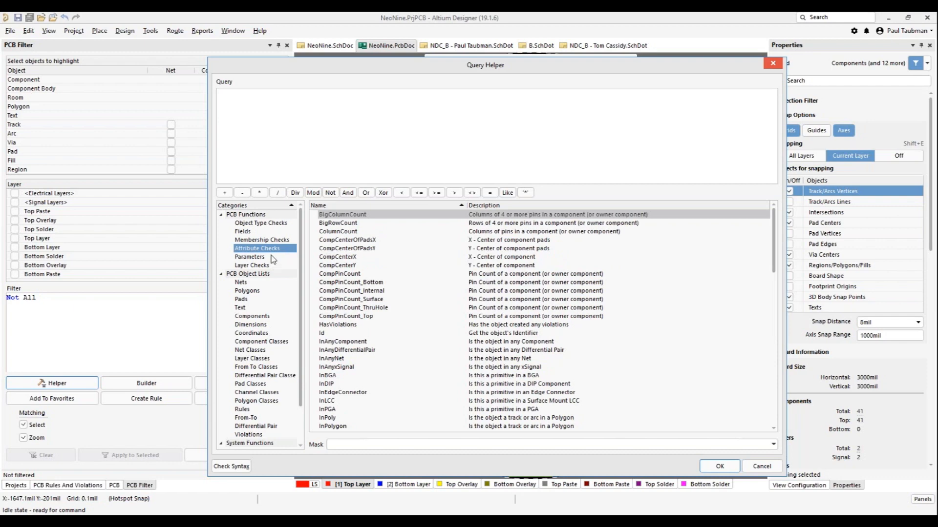
scroll(457, 374, down, 3)
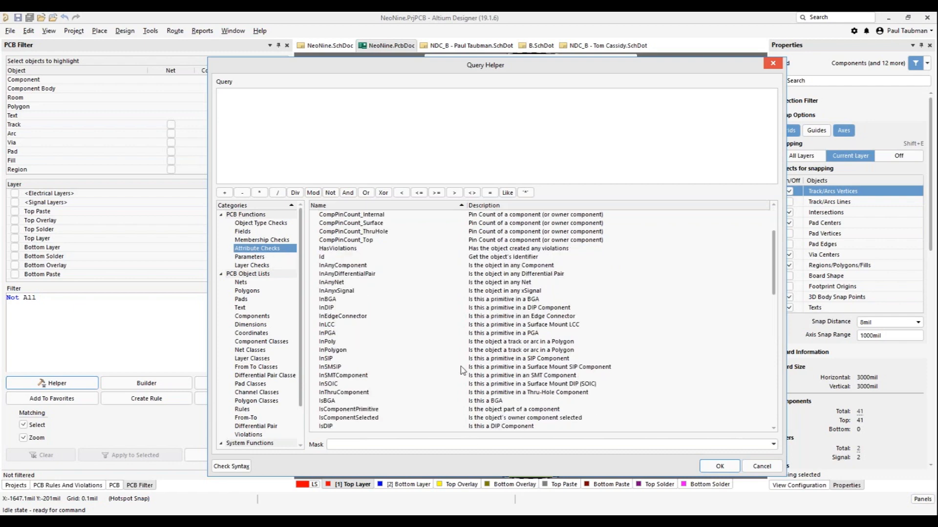
scroll(461, 366, up, 1)
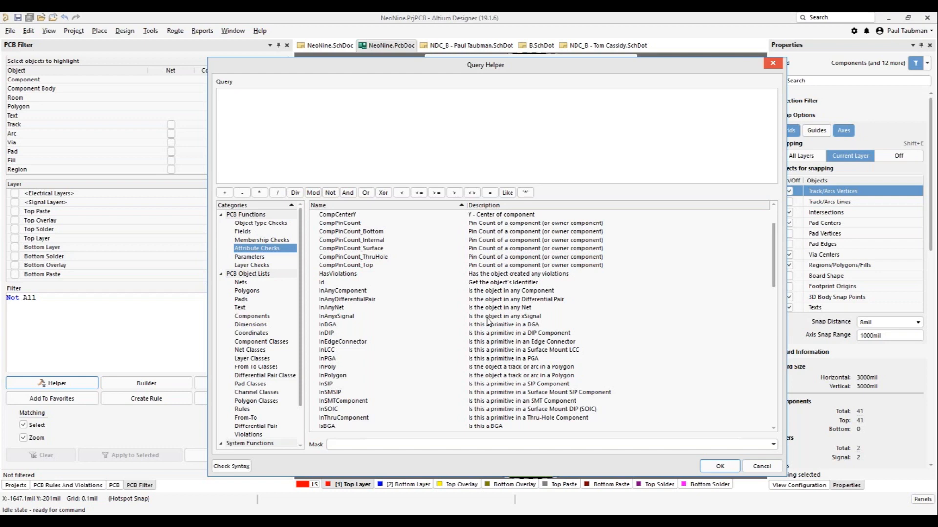
Step: Compare Membership Checks with Attribute Checks, examining the InComponent and InPoly functions
click(262, 242)
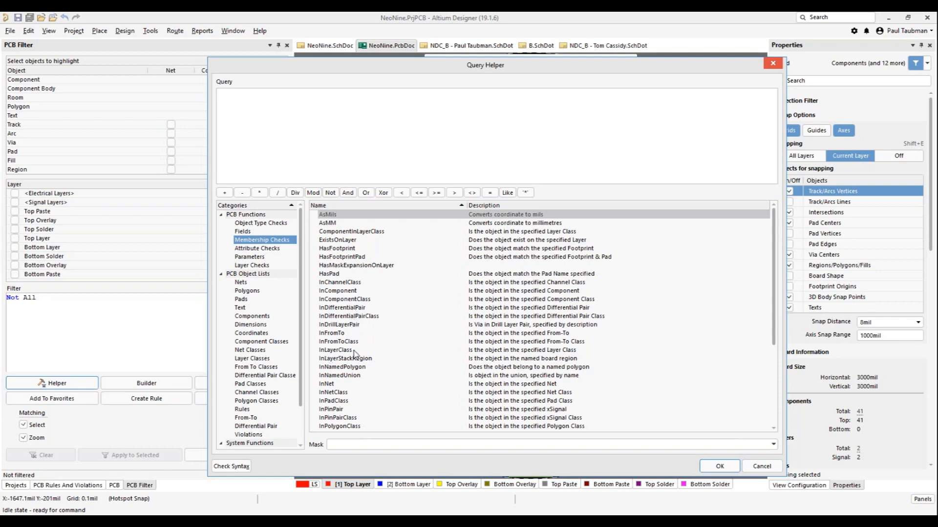
scroll(355, 354, down, 1)
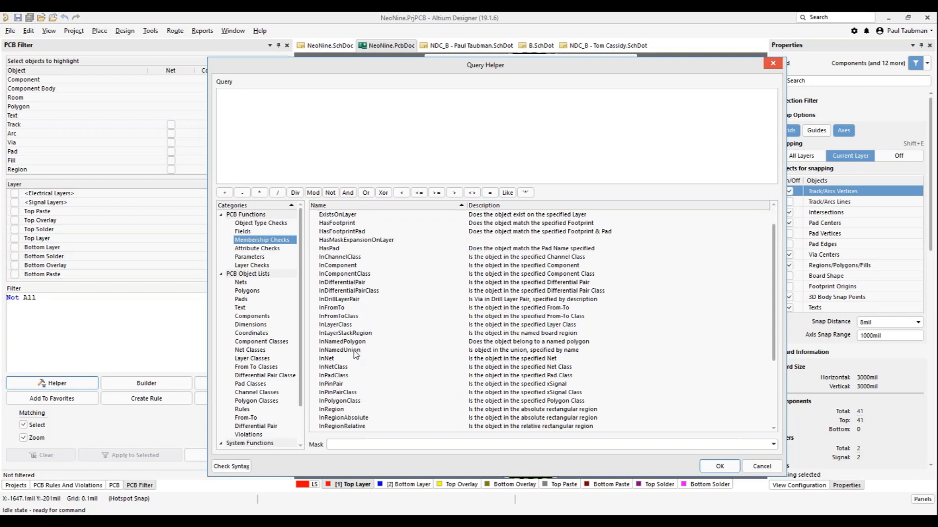
click(271, 249)
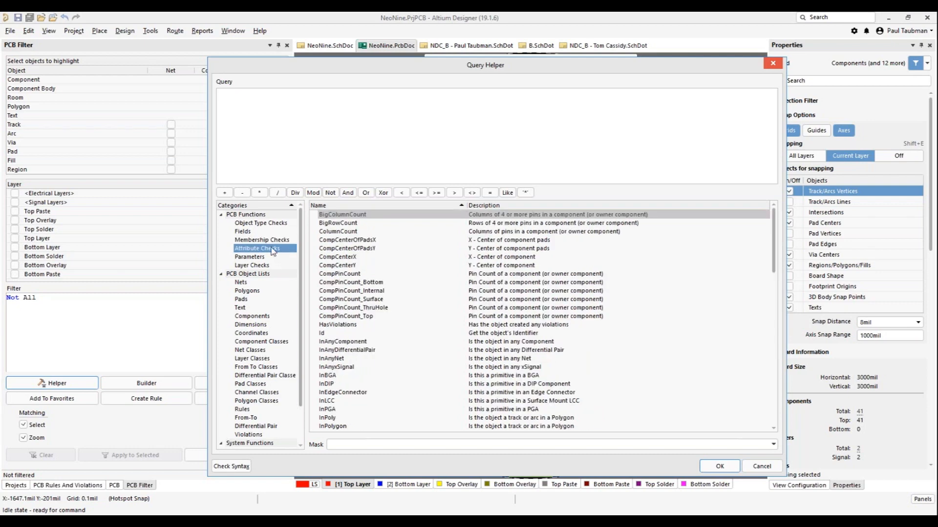
click(269, 240)
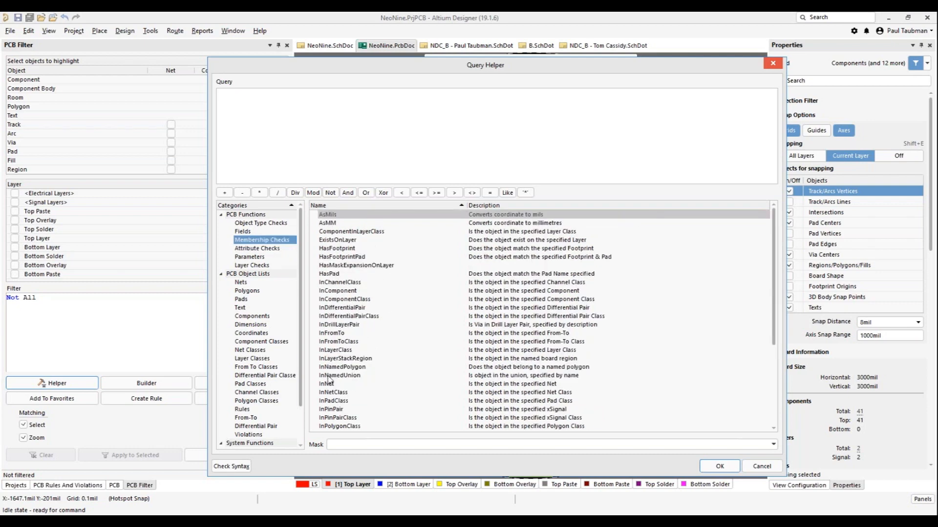
click(330, 291)
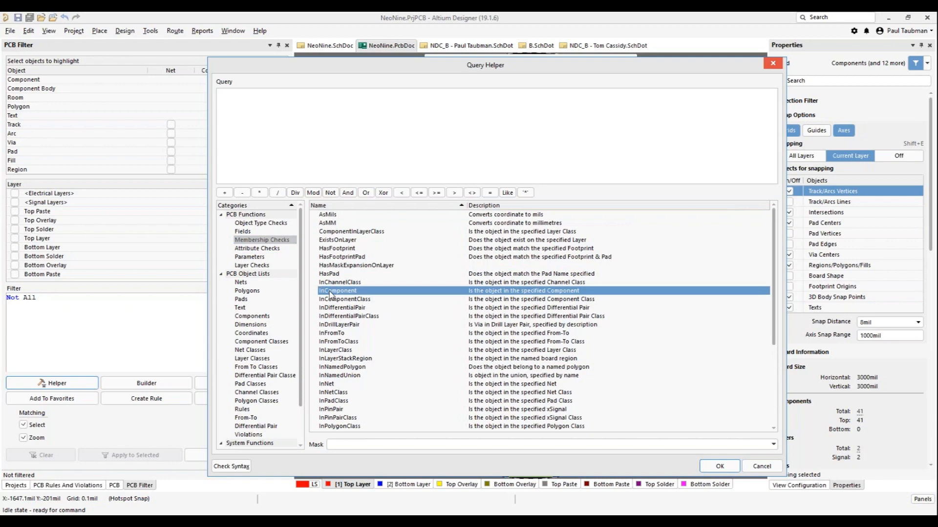
click(257, 249)
scroll(345, 346, down, 1)
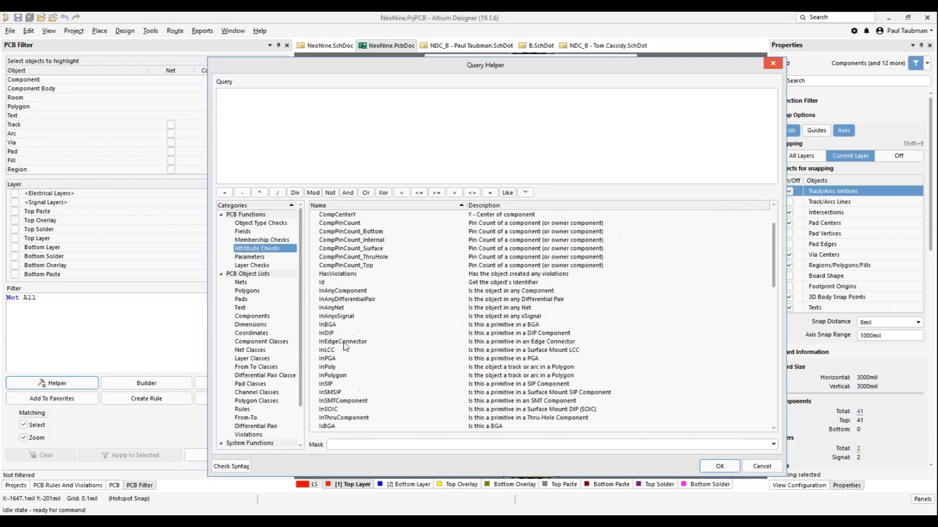
click(334, 368)
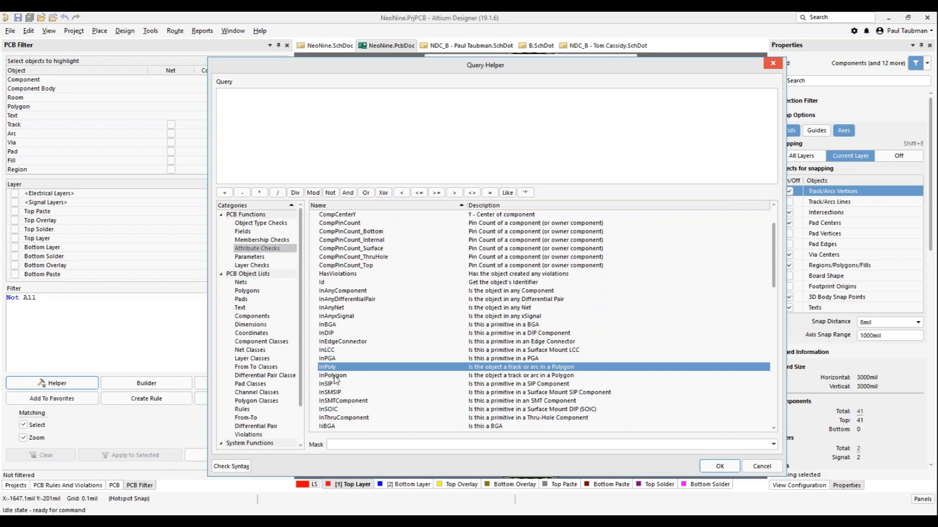
Step: Compare the InPoly and InPolygon functions and their descriptions among the Attribute Checks
click(336, 376)
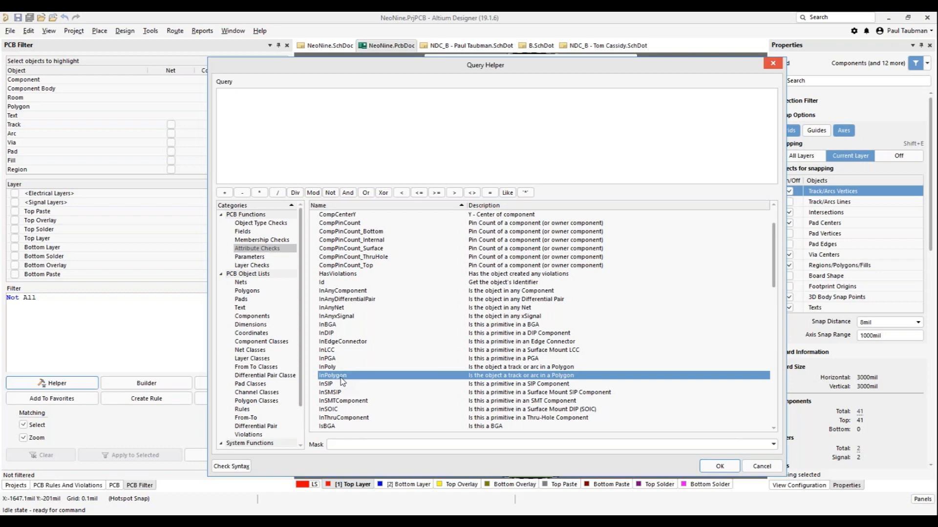
click(329, 383)
click(337, 374)
click(331, 367)
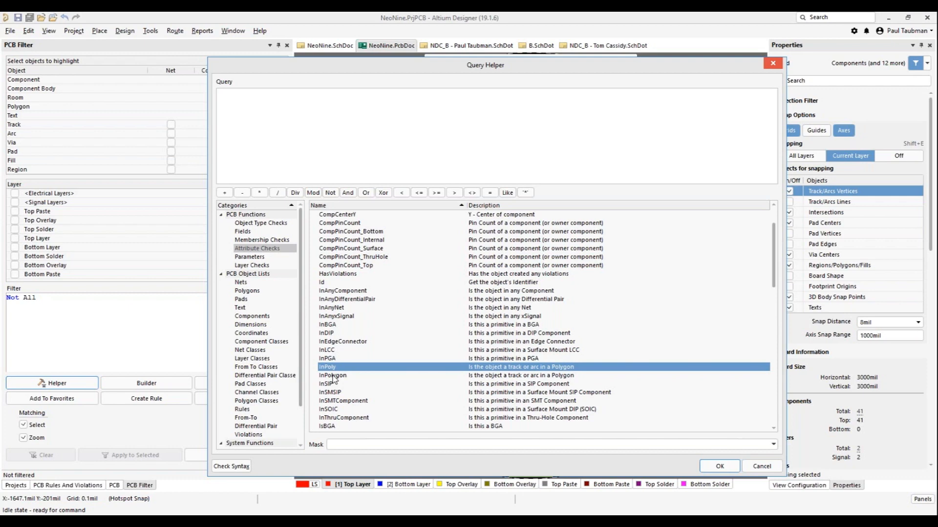
click(334, 377)
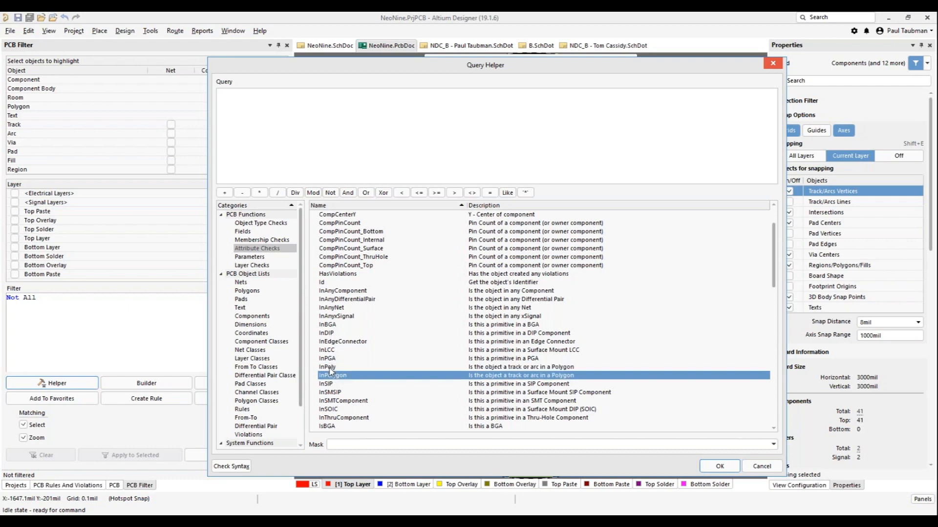
click(331, 369)
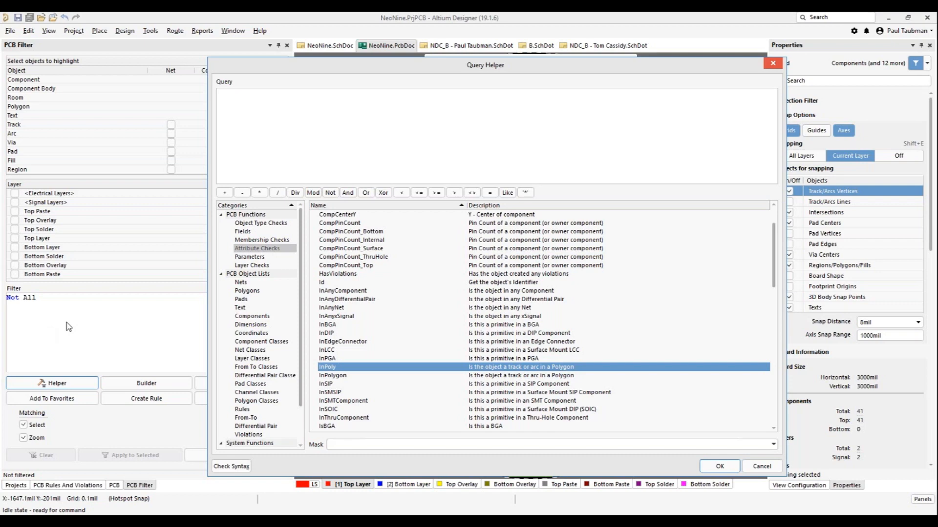
Step: Review the Parameters functions against the Attribute Checks, including InBGA, and close the Query Helper without a new query
click(250, 257)
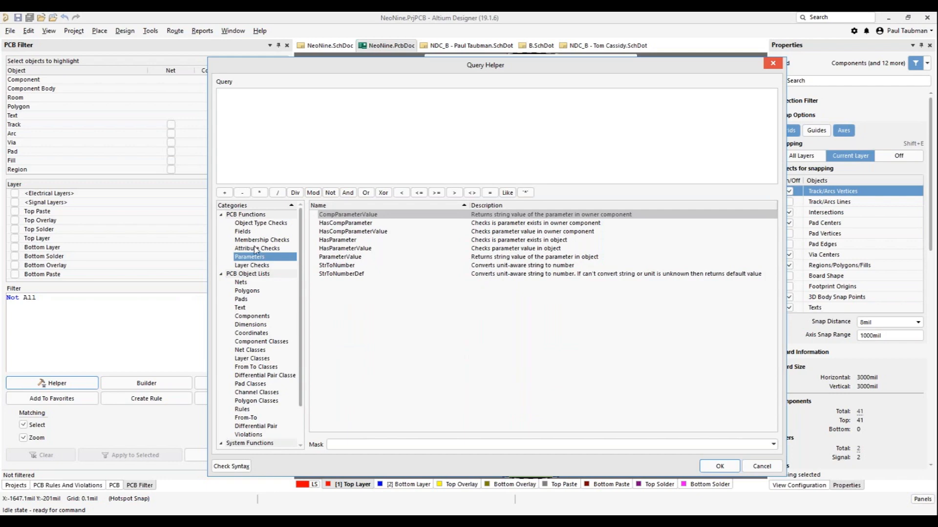
click(256, 249)
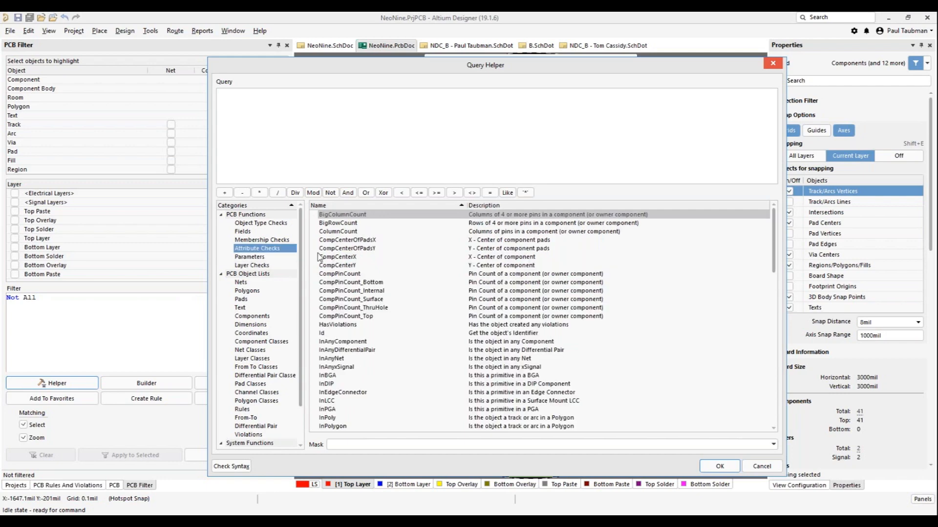
click(332, 376)
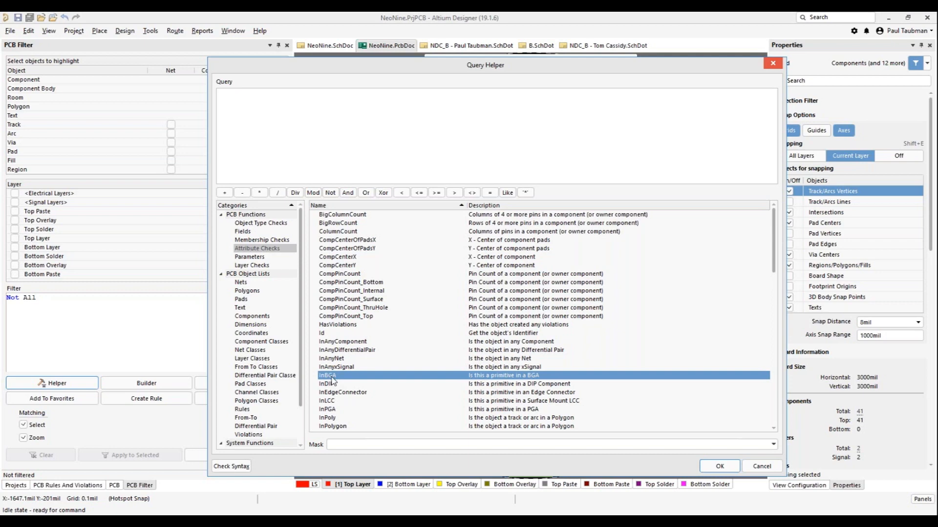
click(254, 264)
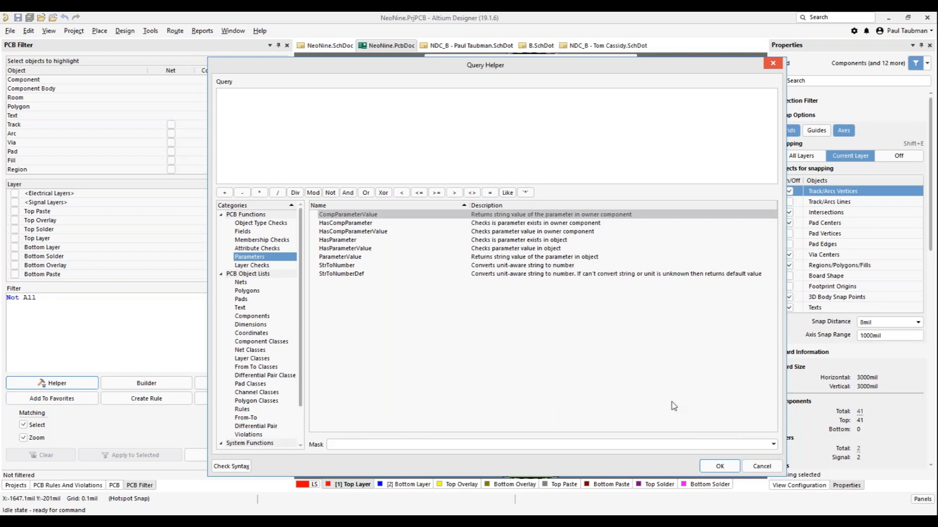
click(757, 466)
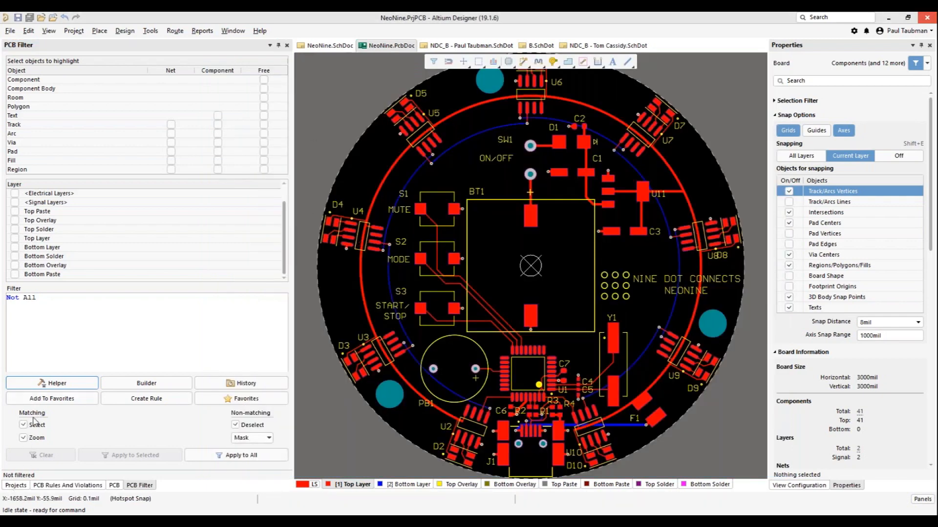
Step: Open the properties of component U4 on the board and examine its parameters
click(53, 457)
ctrl+scroll(352, 203, up, 2)
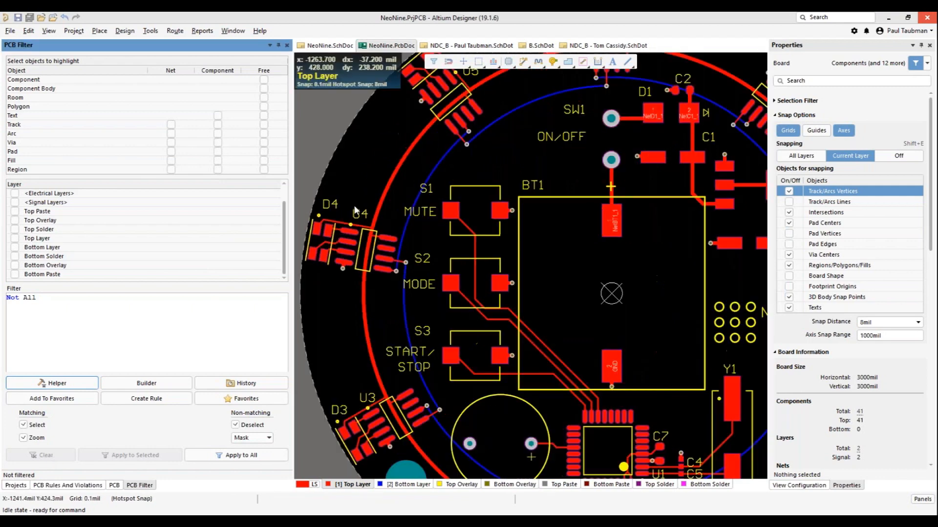
click(362, 254)
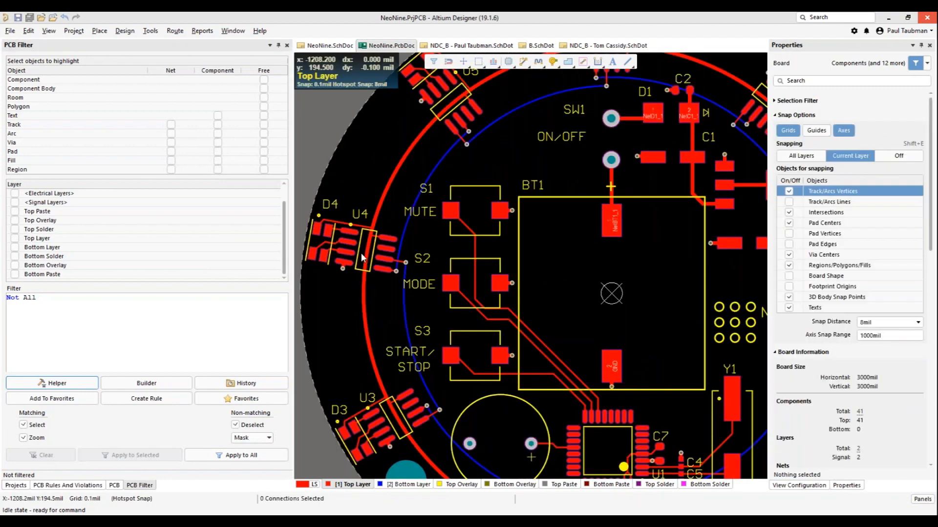
double_click(362, 254)
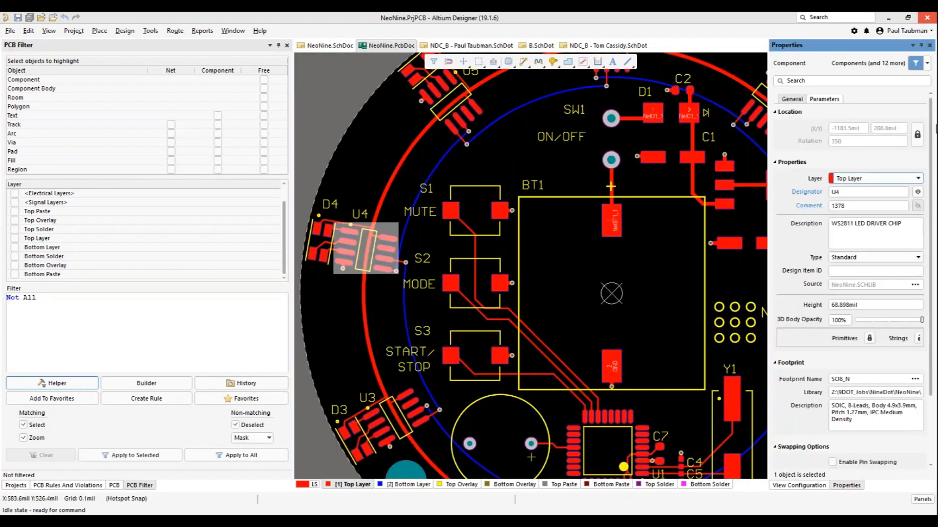
click(821, 100)
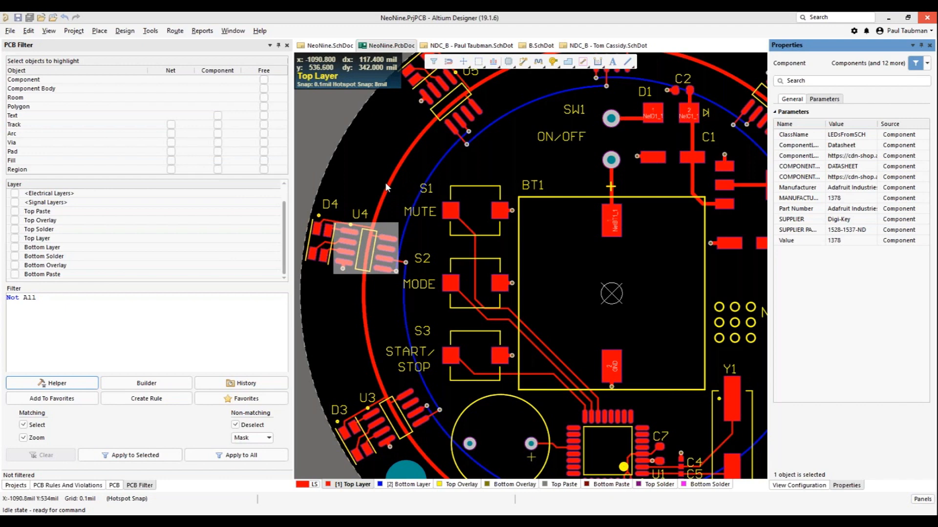
Step: Reopen the Query Helper and review the functions in the Parameters and Layer Checks categories
click(96, 335)
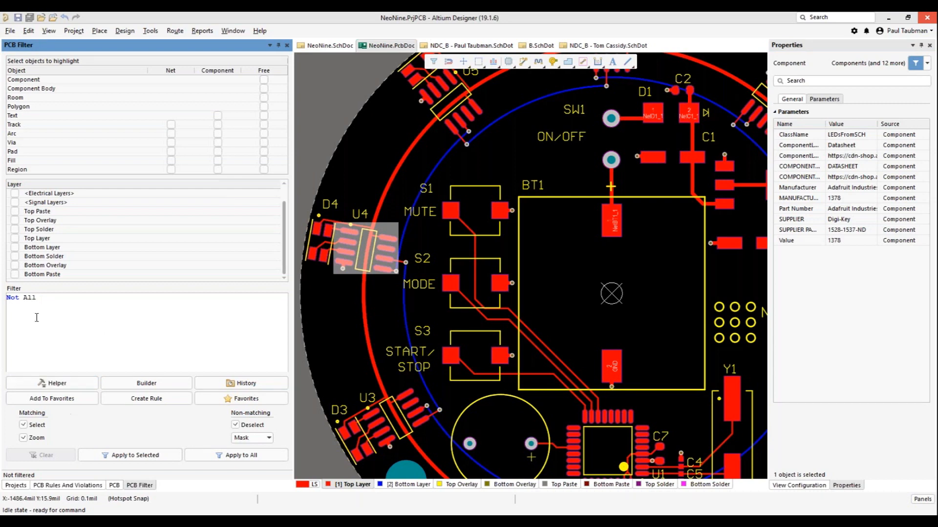
click(59, 382)
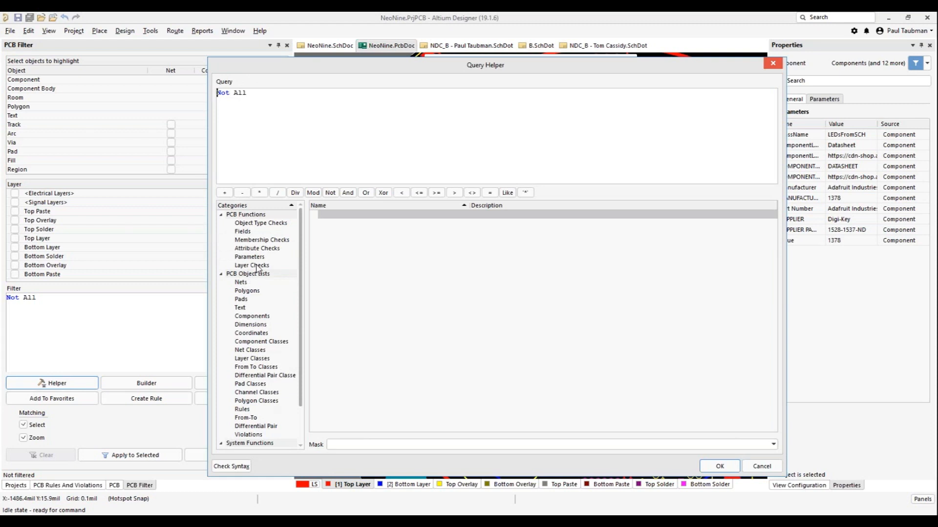
click(256, 258)
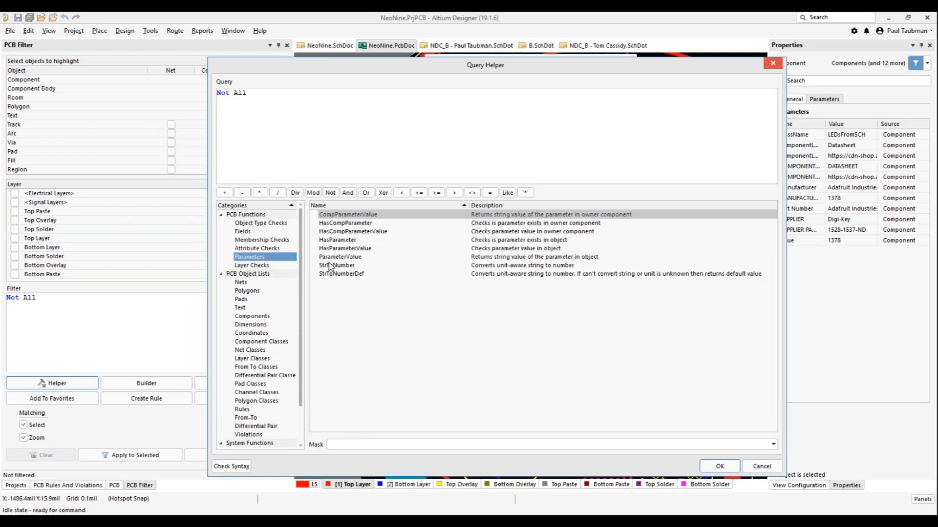
click(243, 267)
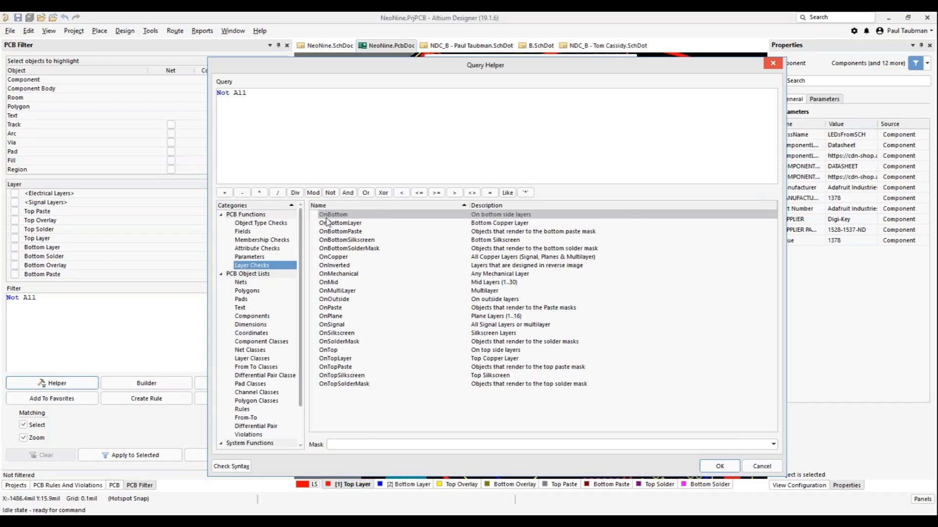
Step: Browse the Nets, Text, Pads and Components object lists, revisit Membership Checks, and cancel the Query Helper
click(252, 283)
click(250, 309)
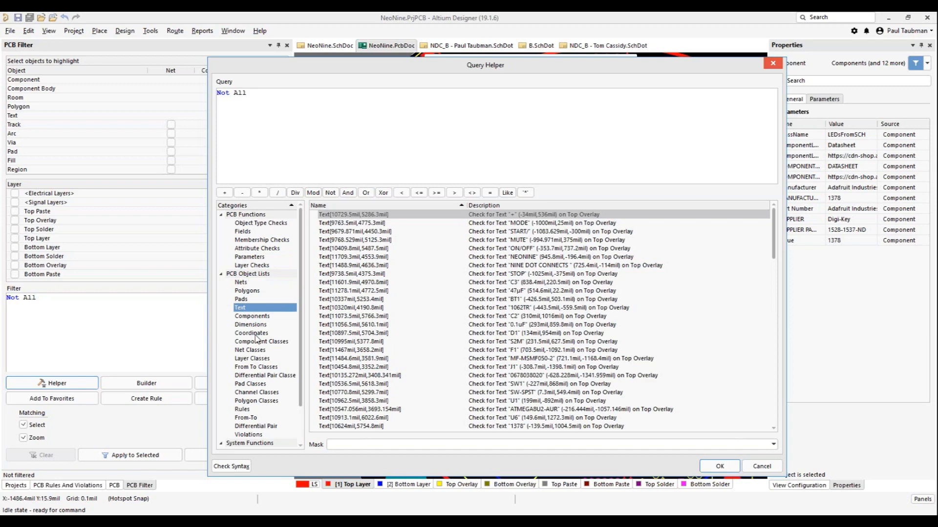
click(251, 299)
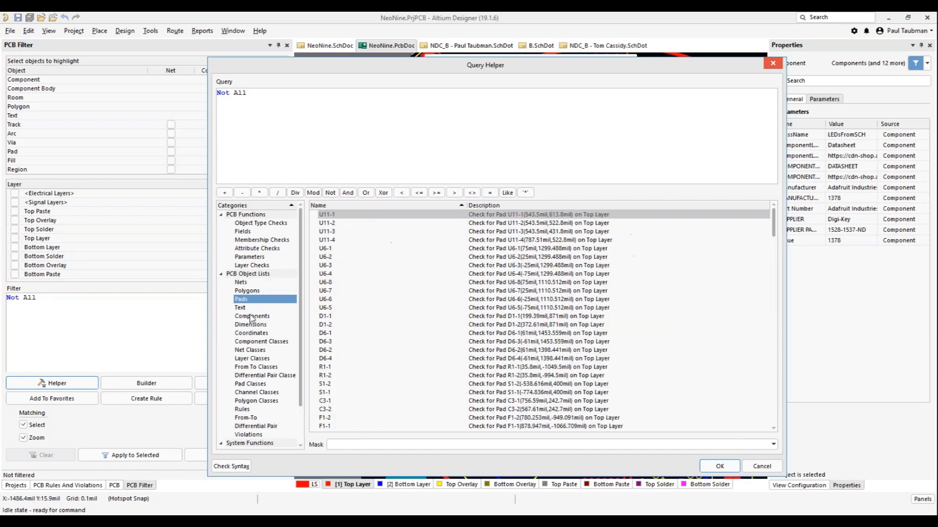
click(251, 317)
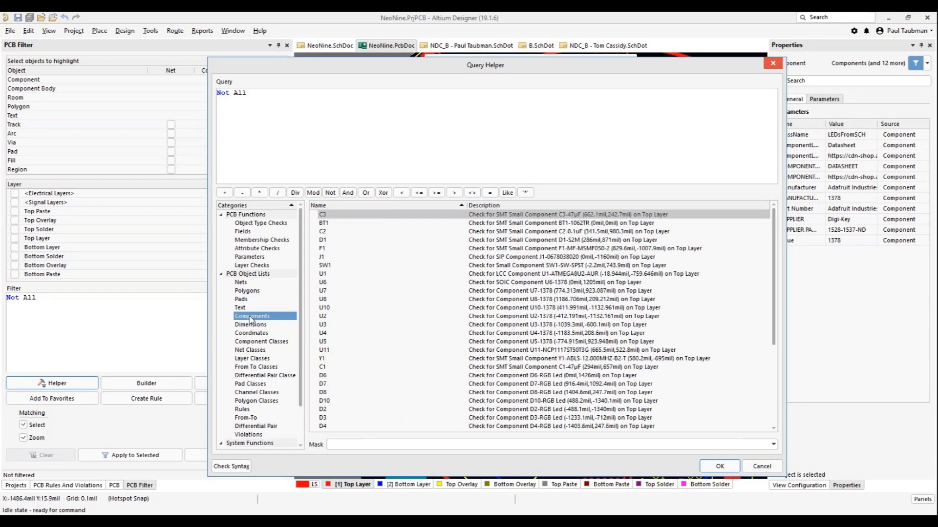
scroll(251, 320, down, 2)
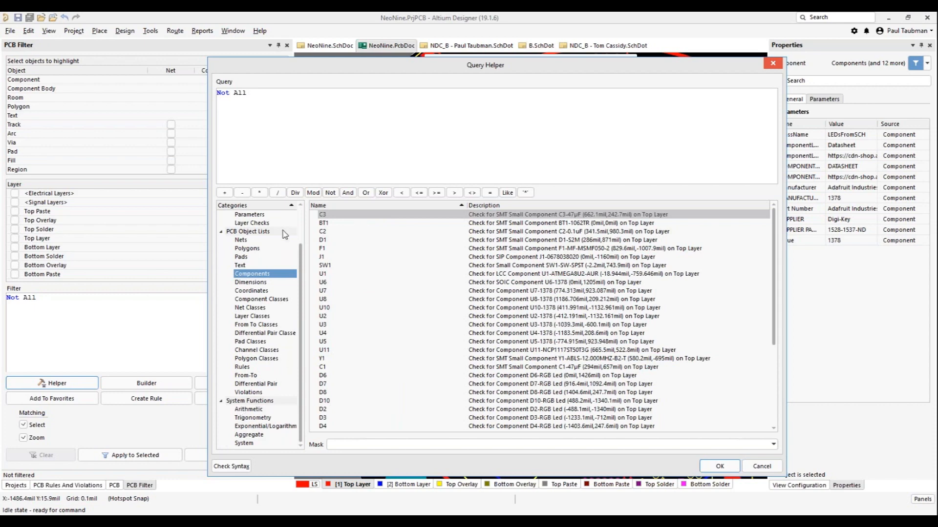
scroll(280, 244, up, 2)
click(262, 240)
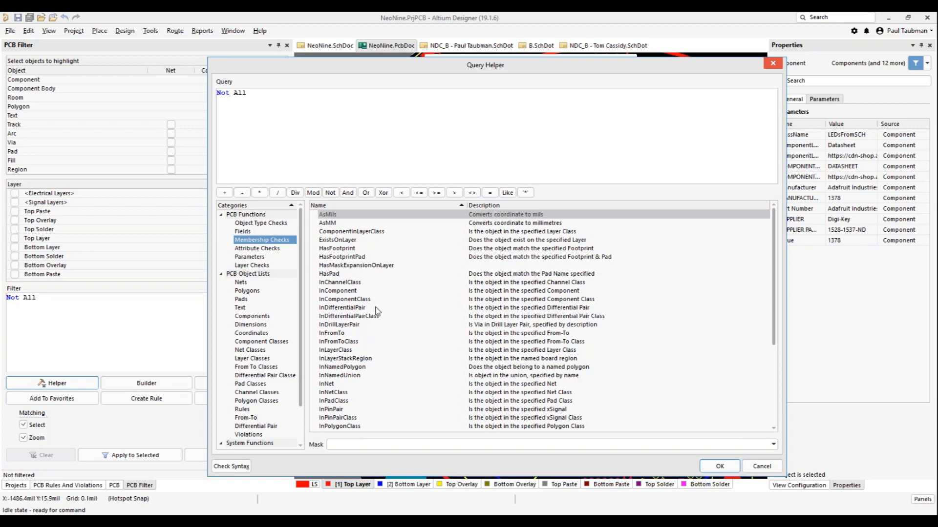
click(760, 467)
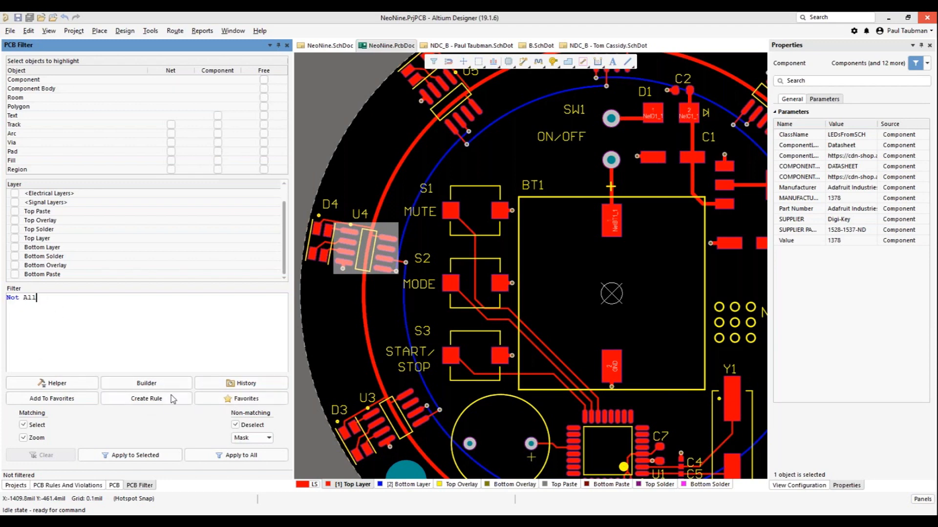
Step: Apply the Not All filter to all objects and open the history of filter expressions
click(219, 456)
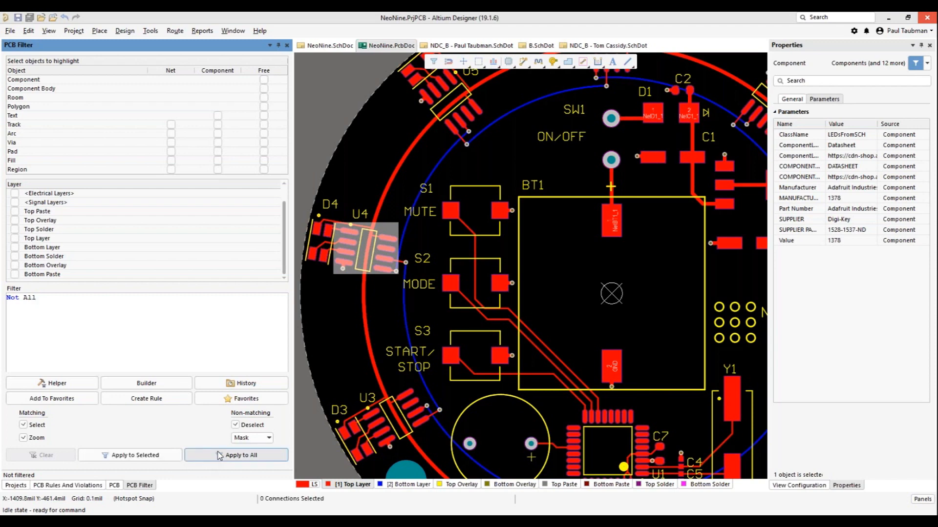
click(232, 384)
drag(270, 153, 395, 184)
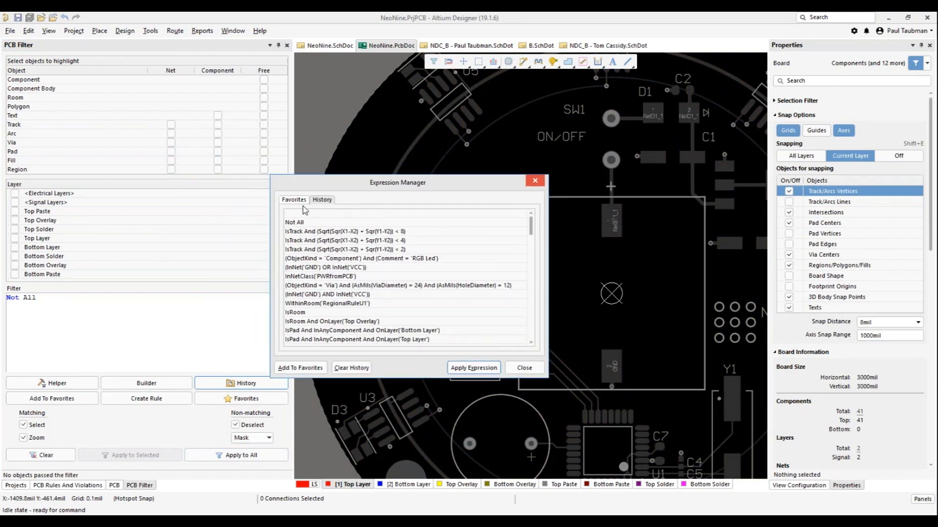
Step: Add the history expression IsTrack And (Sqrt(Sqr(X1-X2) + Sqr(Y1-Y2)) < 8) to the favorites, check the favorites list and close the Expression Manager
click(310, 260)
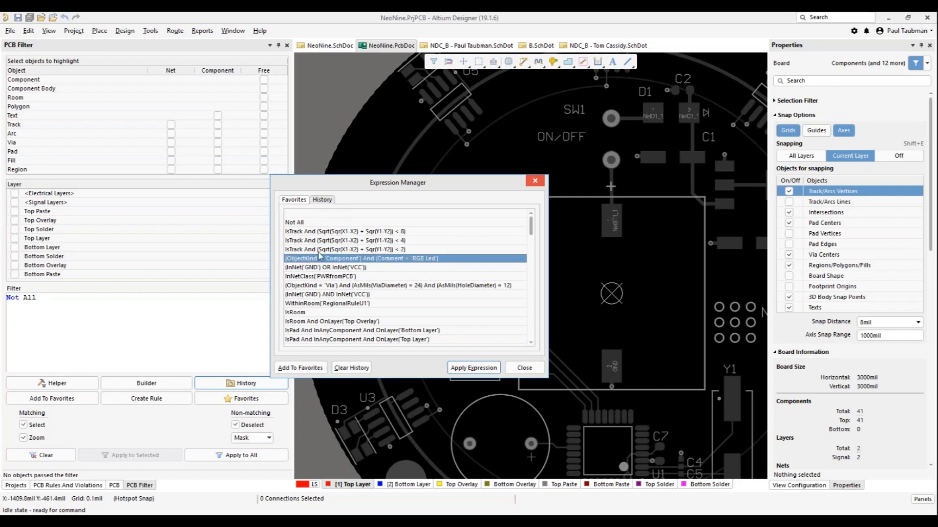
click(330, 232)
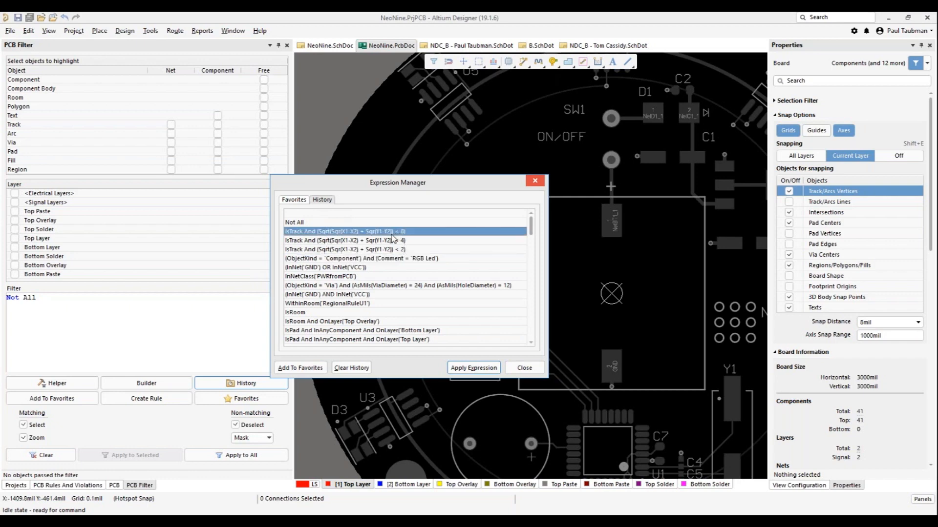
click(292, 370)
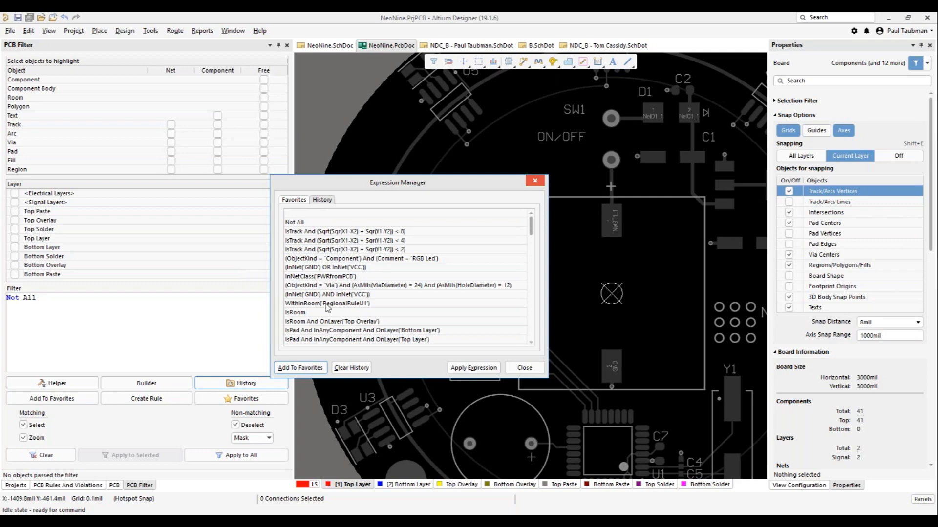
scroll(341, 303, down, 8)
scroll(342, 299, up, 10)
click(294, 200)
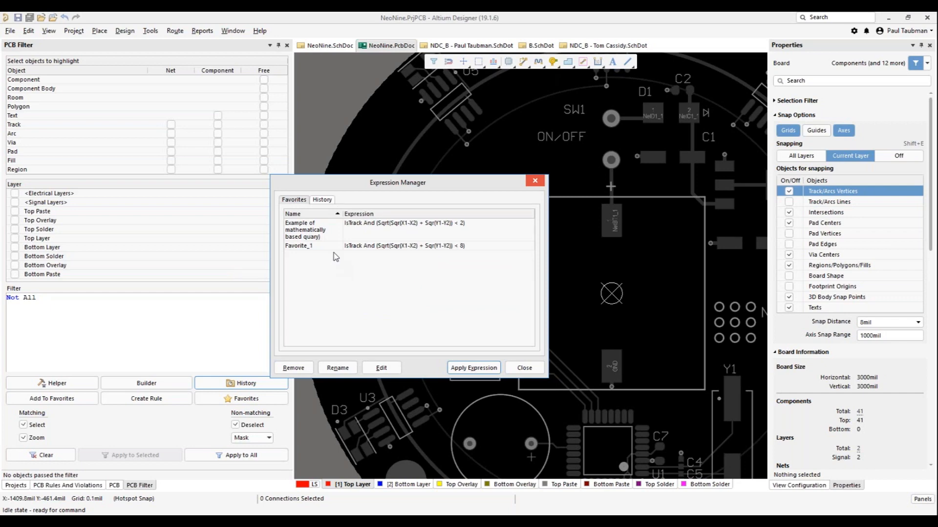
click(536, 182)
Step: Reopen the favorite expressions, compare them with the history list, and select the name of the Favorite_1 entry
click(229, 400)
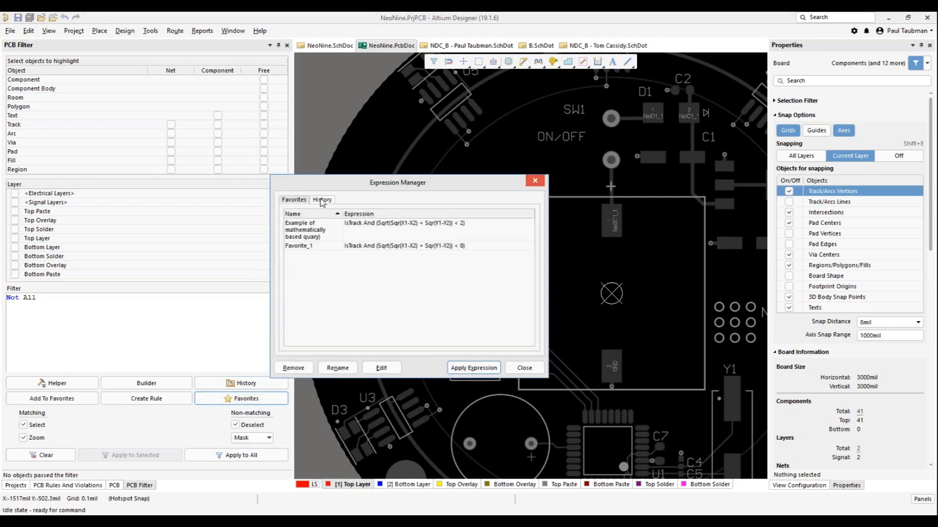
drag(385, 184, 394, 179)
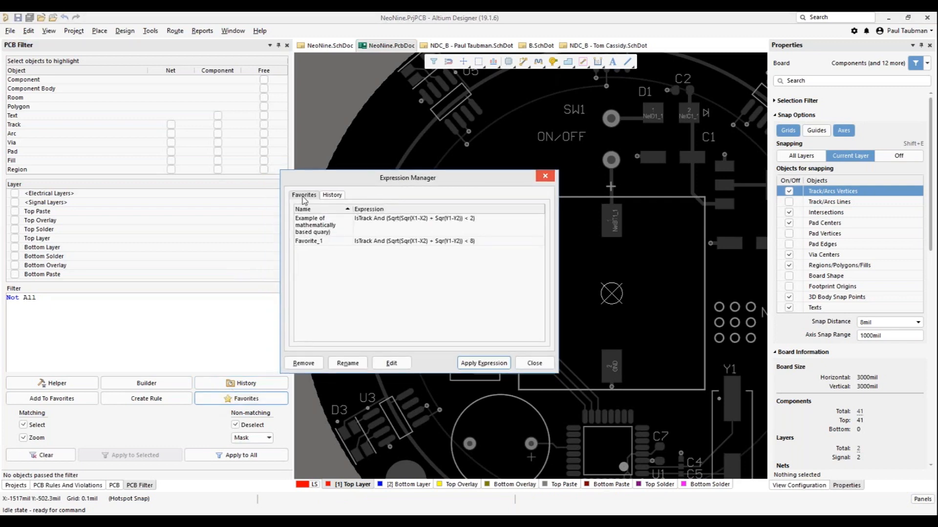
click(332, 196)
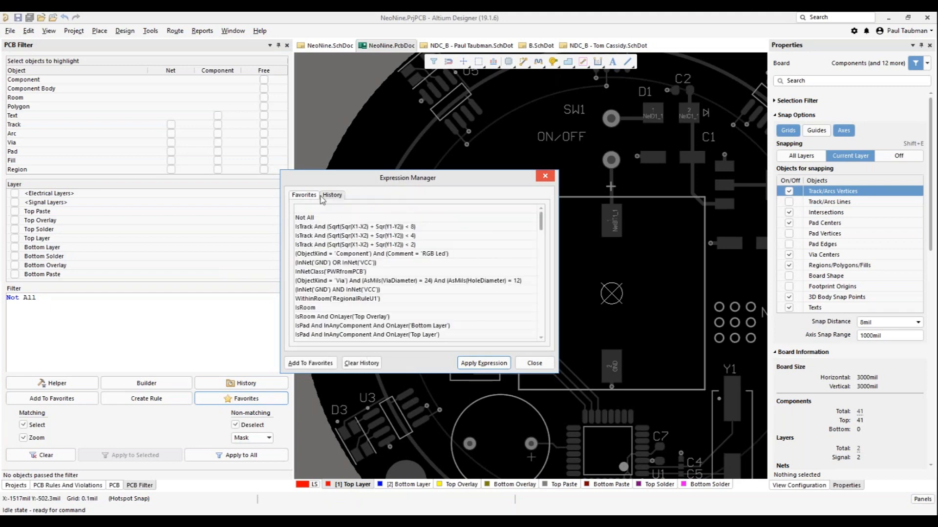
click(304, 196)
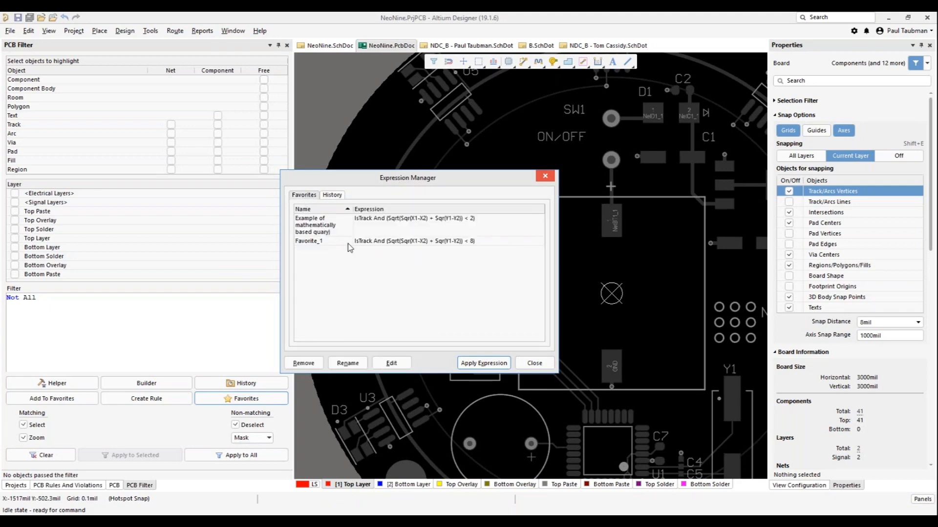
click(396, 242)
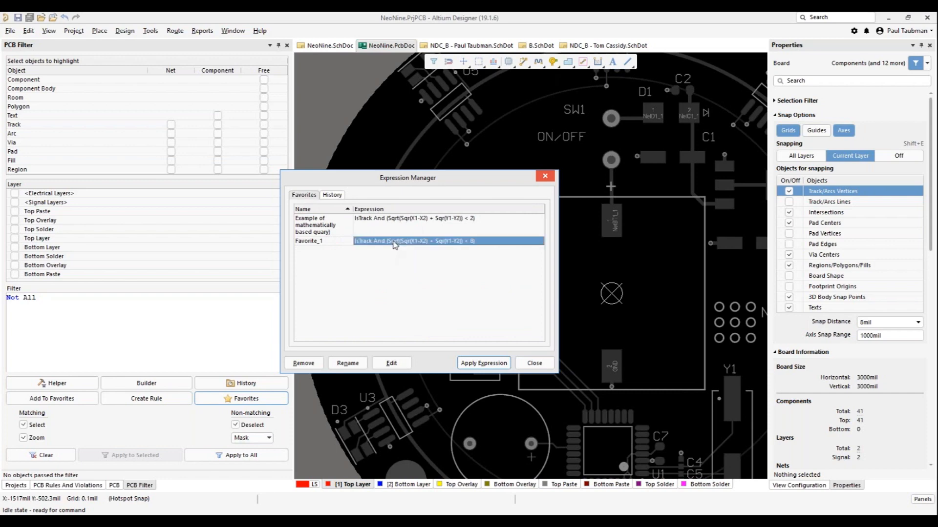
click(319, 241)
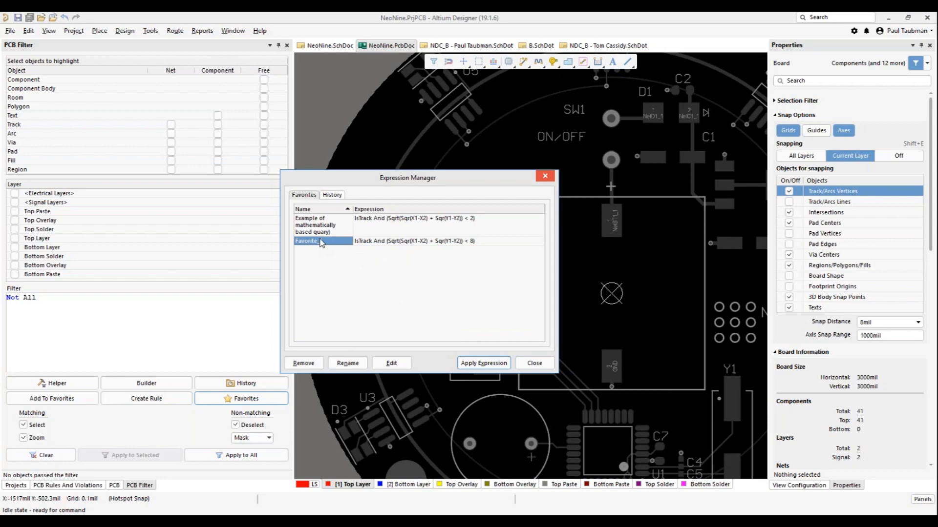
Step: Apply the favorite expression IsTrack And (Sqrt(Sqr(X1-X2) + Sqr(Y1-Y2)) < 8) to the board
click(410, 241)
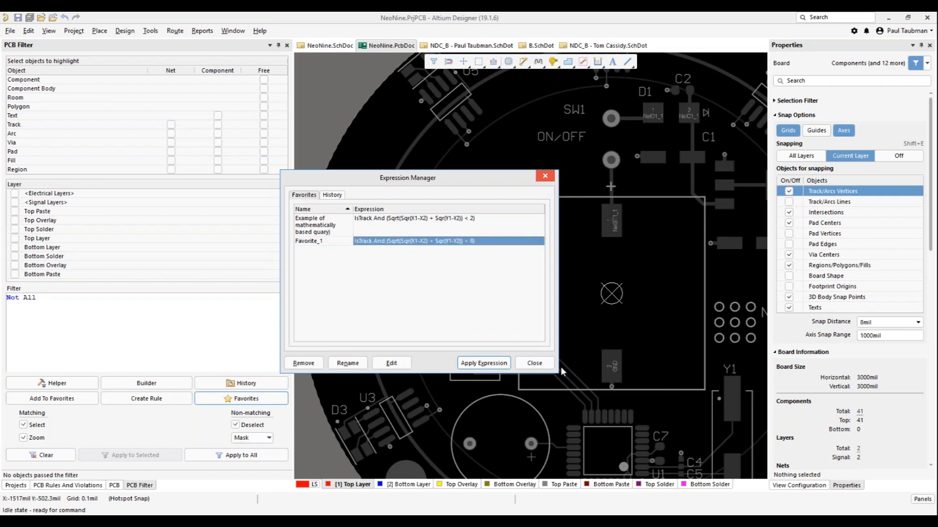
click(487, 364)
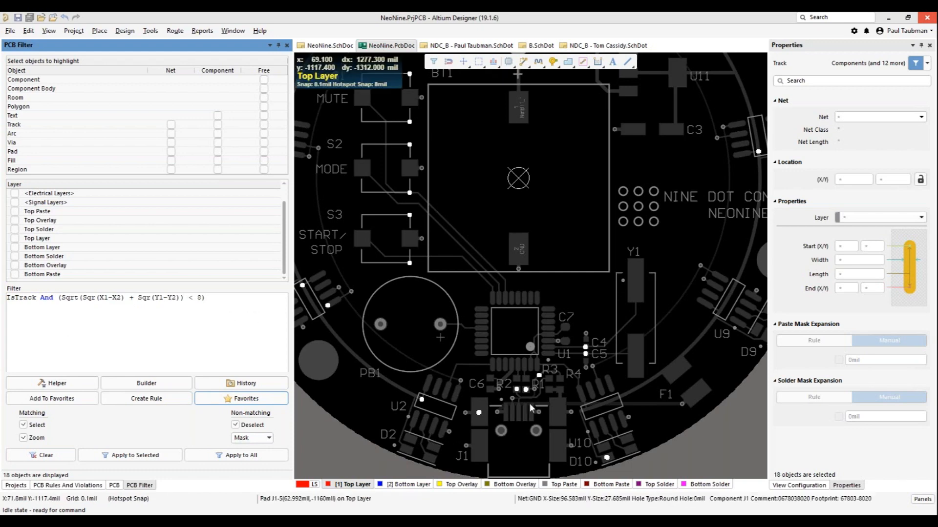
Step: Examine the filtered short tracks on the R1 and R2 pads, beside R3 and around U1
ctrl+scroll(518, 402, up, 5)
ctrl+scroll(518, 403, up, 8)
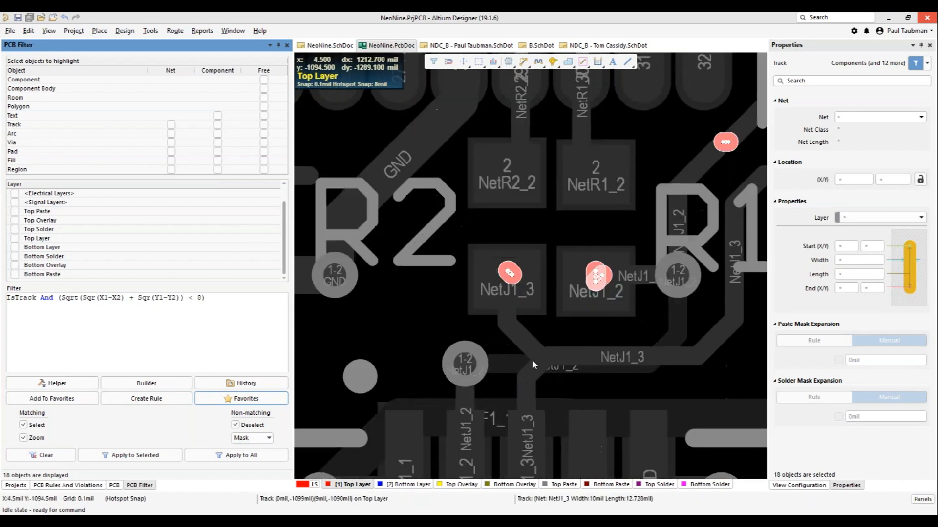
right_drag(532, 327, 448, 421)
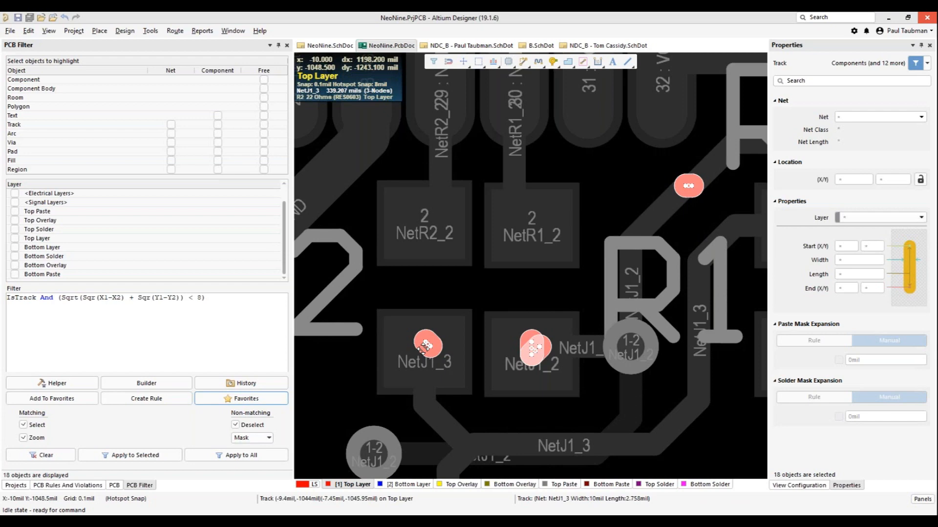
ctrl+scroll(424, 346, up, 2)
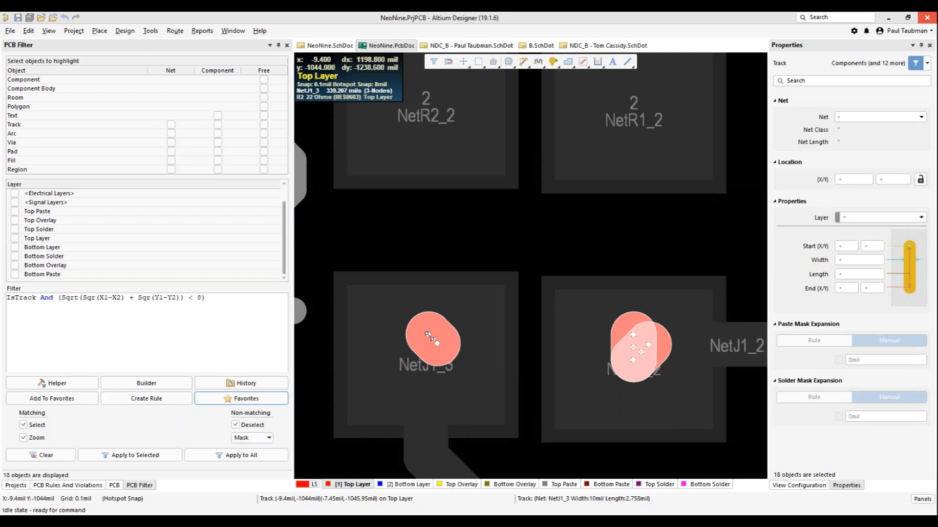
ctrl+scroll(436, 288, down, 1)
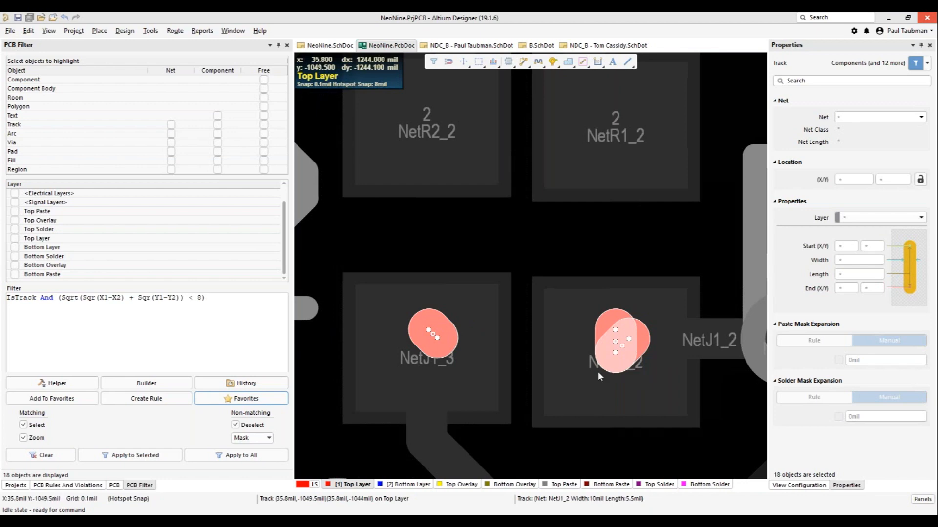
ctrl+scroll(606, 332, down, 5)
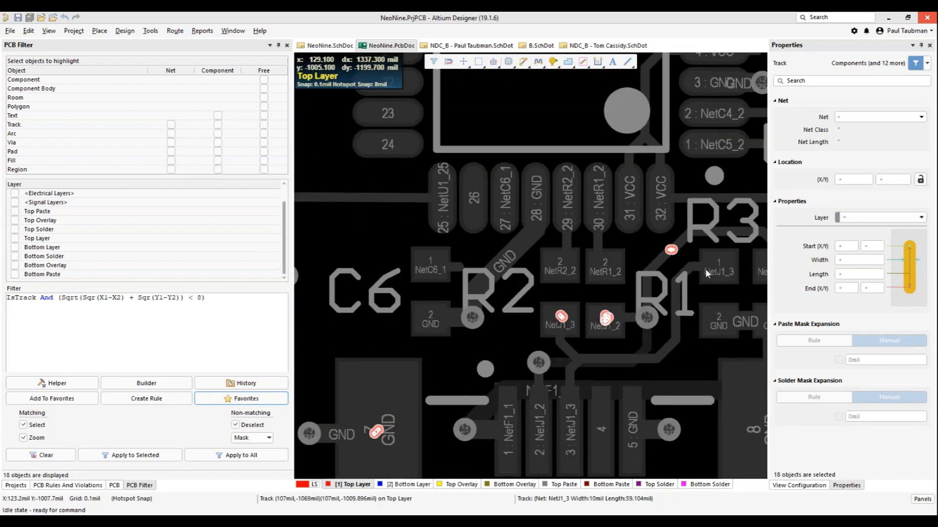
right_drag(705, 268, 545, 337)
ctrl+scroll(529, 324, up, 4)
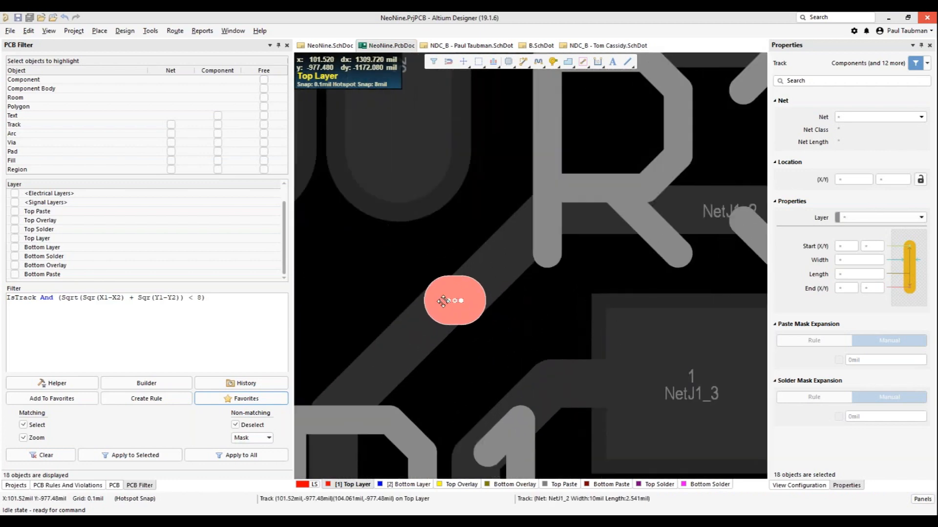
ctrl+scroll(454, 301, down, 5)
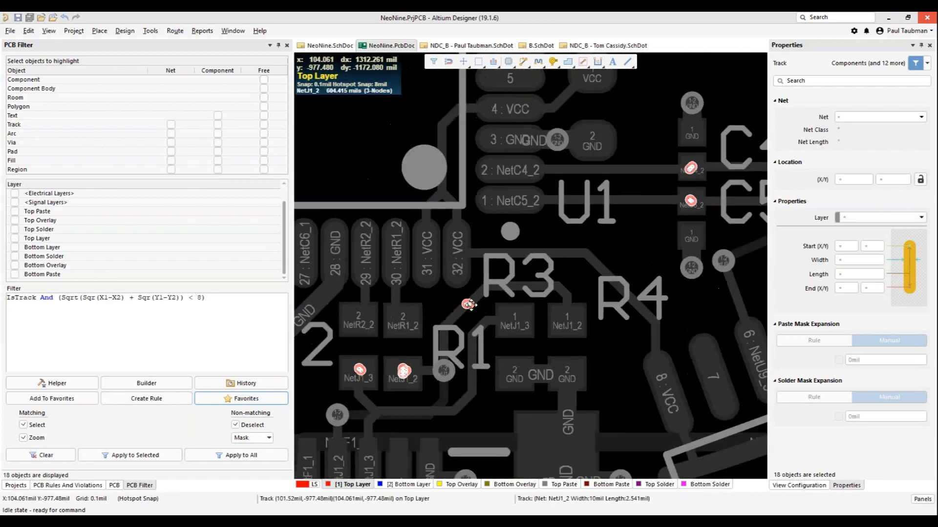
ctrl+scroll(469, 305, down, 2)
right_drag(387, 378, 445, 345)
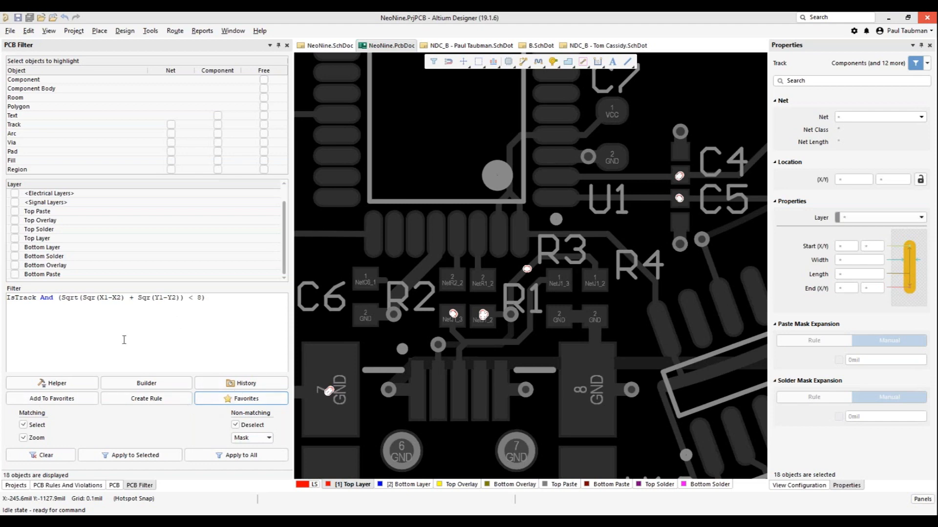
Step: Add the current short-track filter expression to the favorites and close the Expression Manager
click(205, 300)
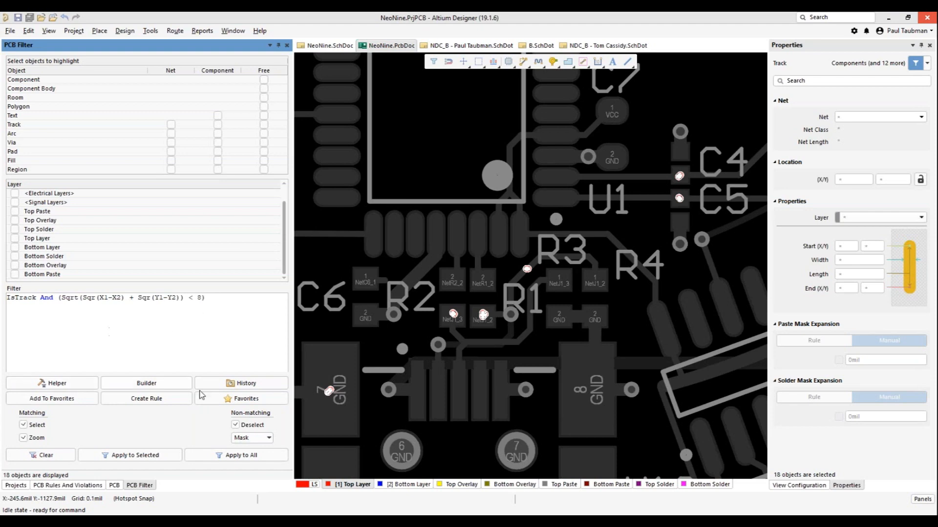
click(52, 398)
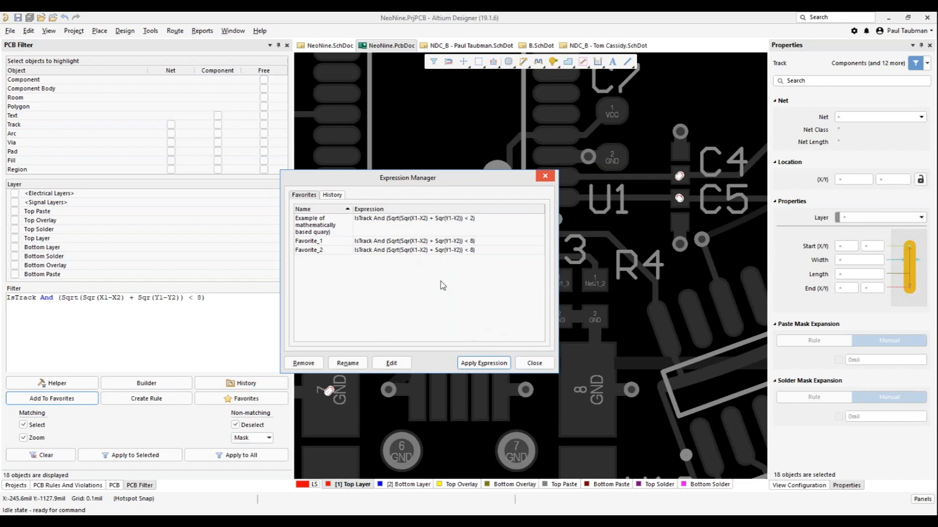
click(534, 364)
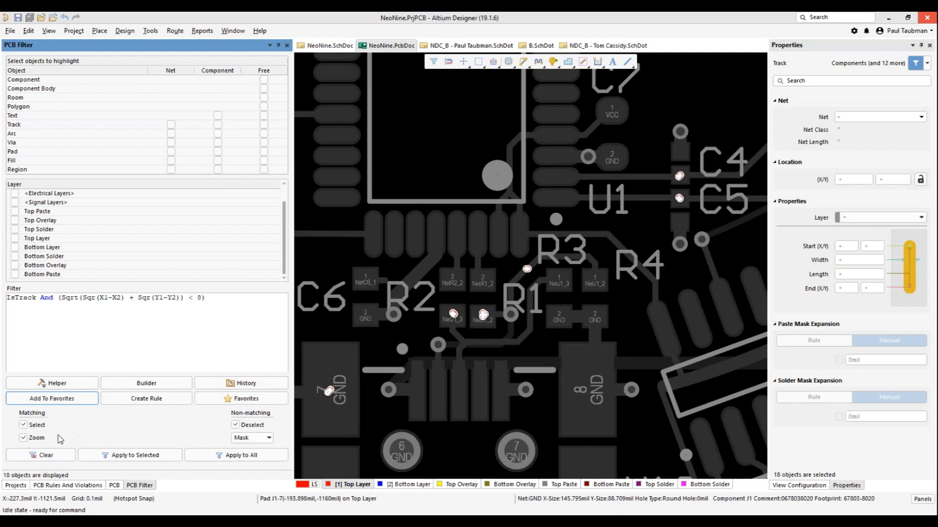
Step: Turn off selection of matching objects and filter the whole board for both free and component text
click(33, 427)
click(17, 118)
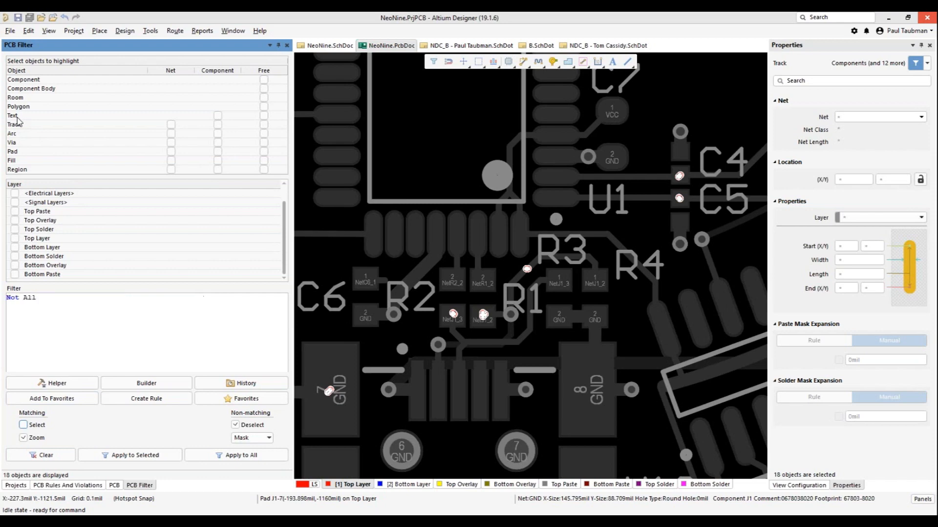
click(12, 115)
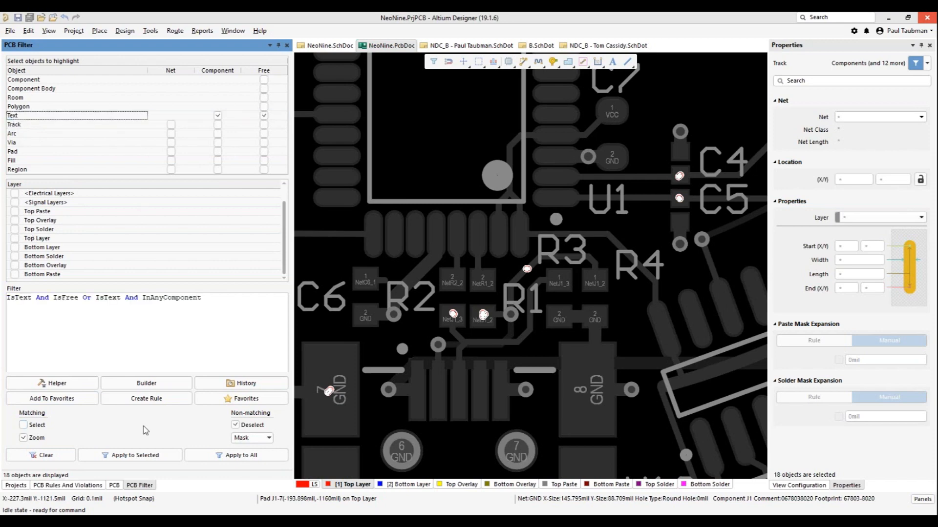
click(234, 457)
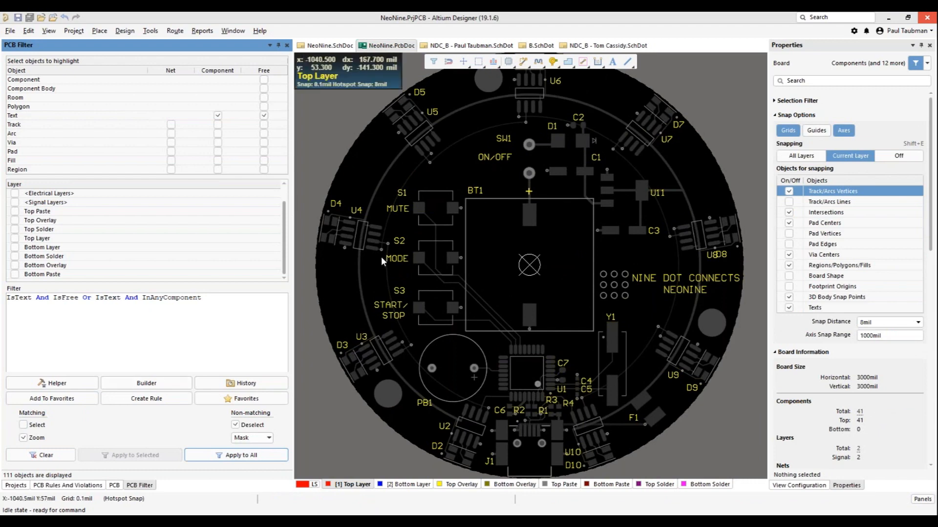
Step: Select the MODE text, turn selection of matching objects back on, reapply the text filter to all objects and inspect the board
ctrl+scroll(407, 256, up, 5)
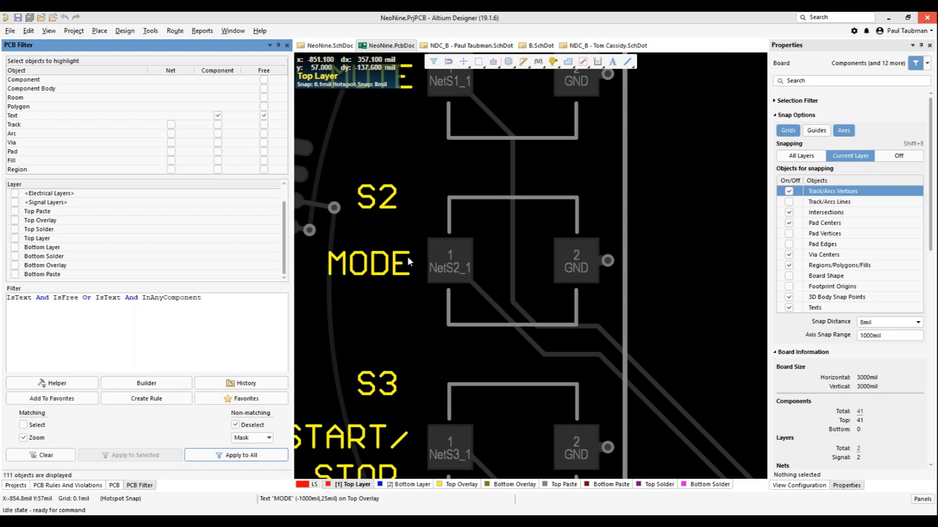
click(360, 279)
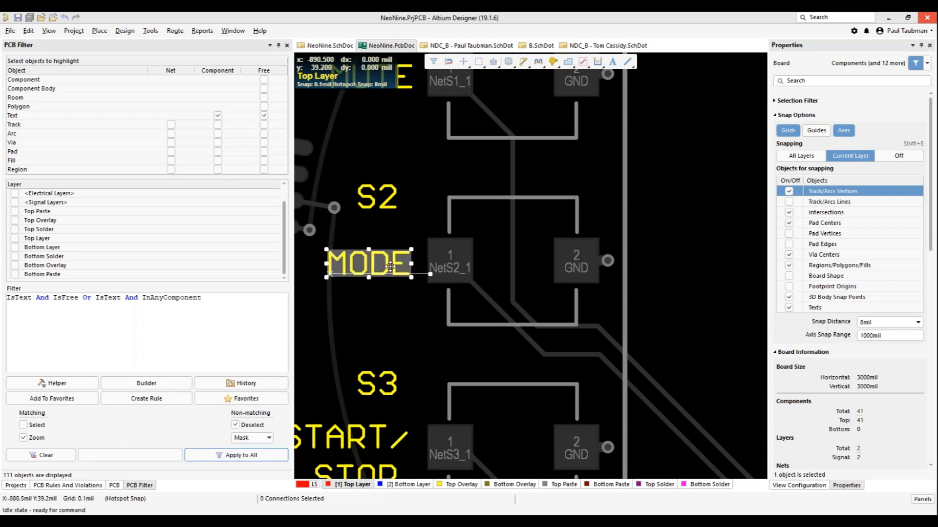
click(23, 425)
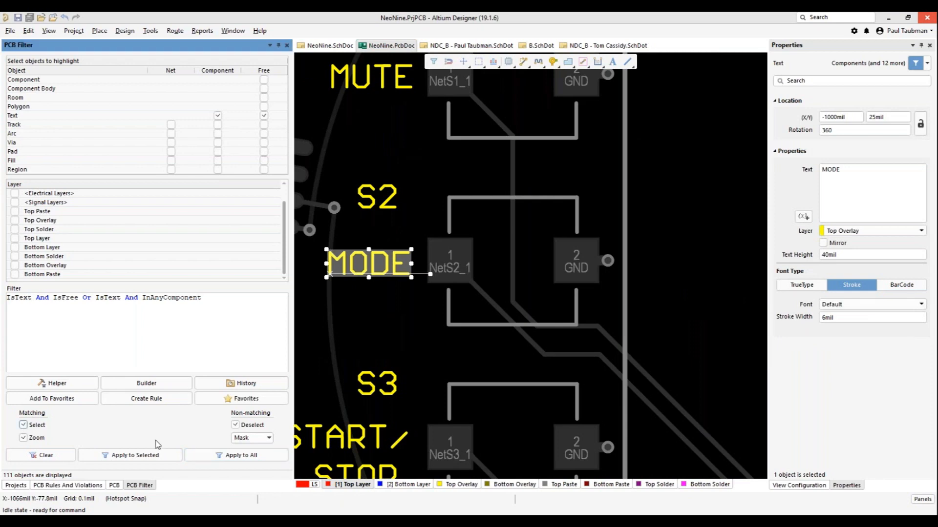
click(205, 458)
ctrl+scroll(399, 274, up, 8)
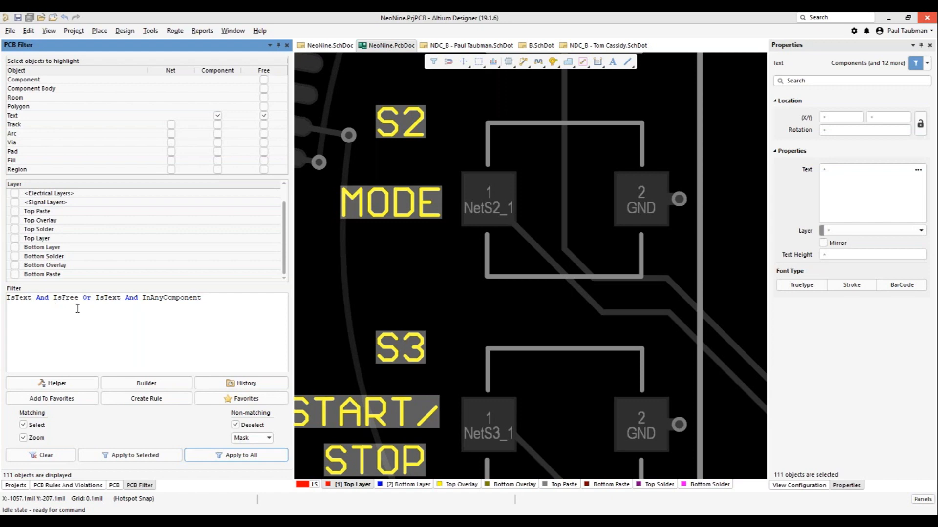
ctrl+scroll(415, 294, down, 4)
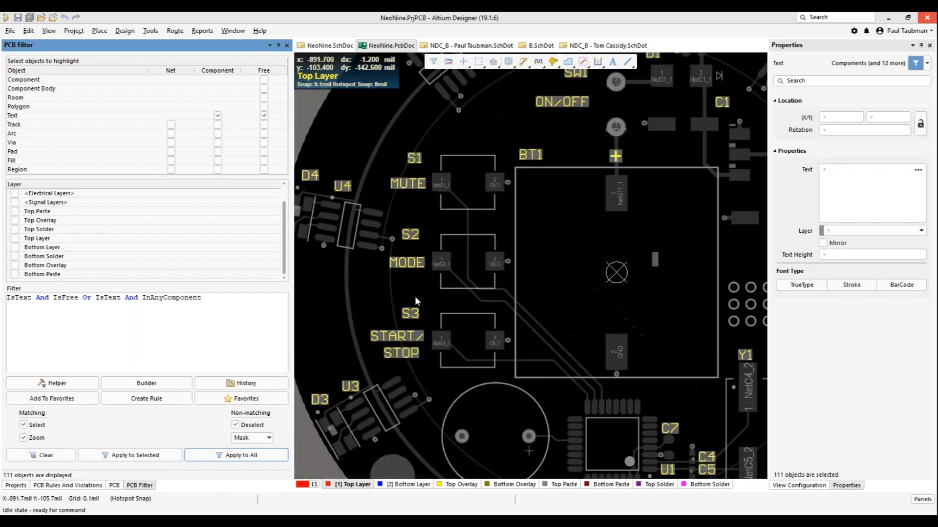
ctrl+scroll(414, 296, down, 2)
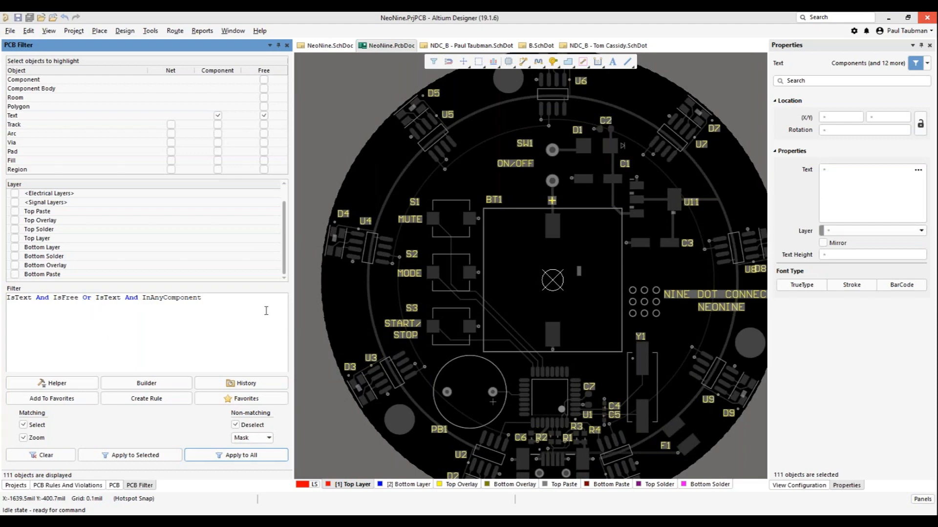
Step: Replace the filter expression with IsComponent and apply it to all objects
click(217, 298)
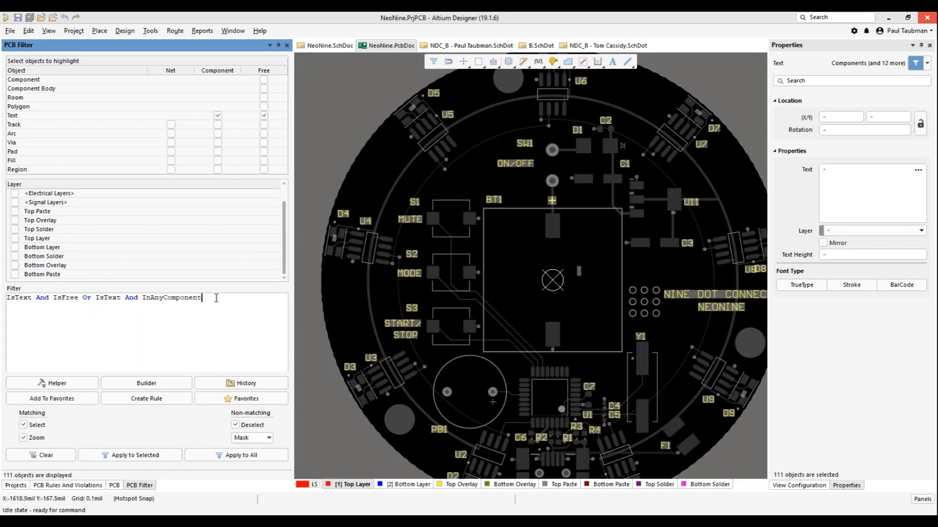
drag(217, 298, 6, 298)
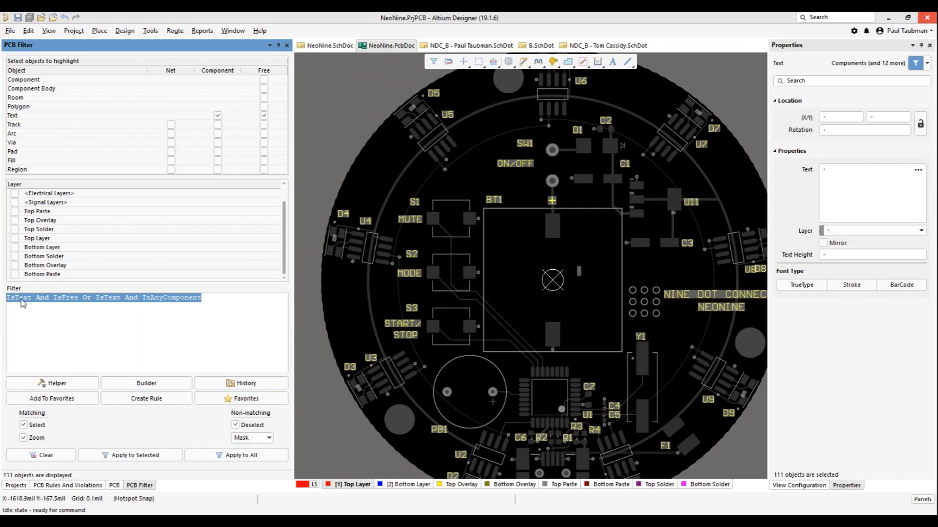
text(iscom)
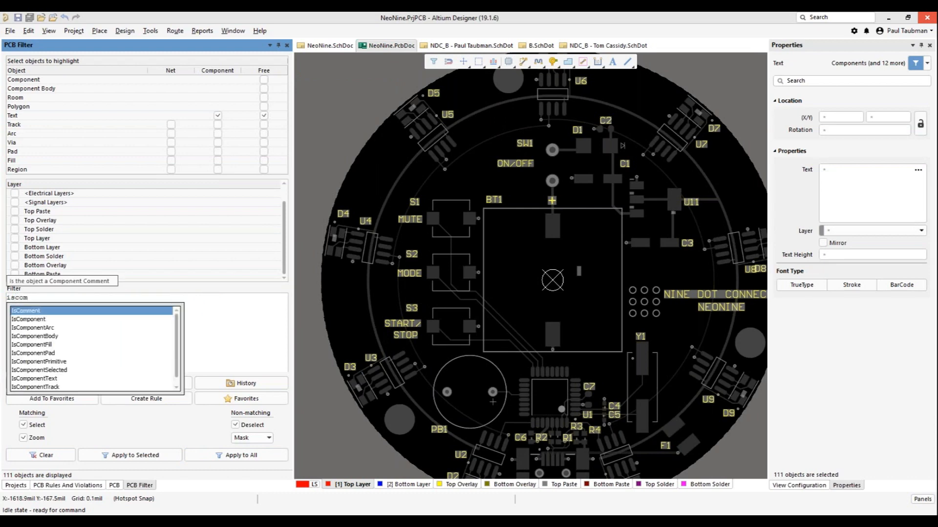
double_click(45, 320)
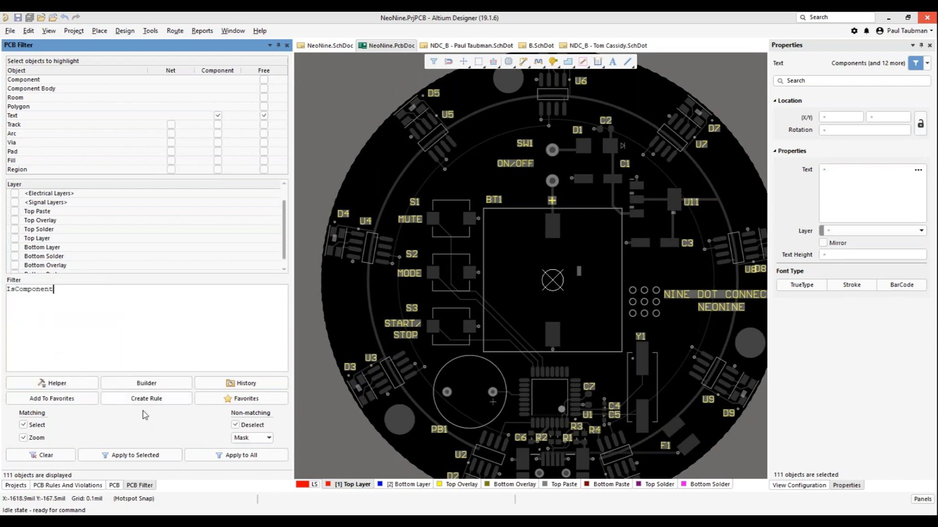
click(242, 454)
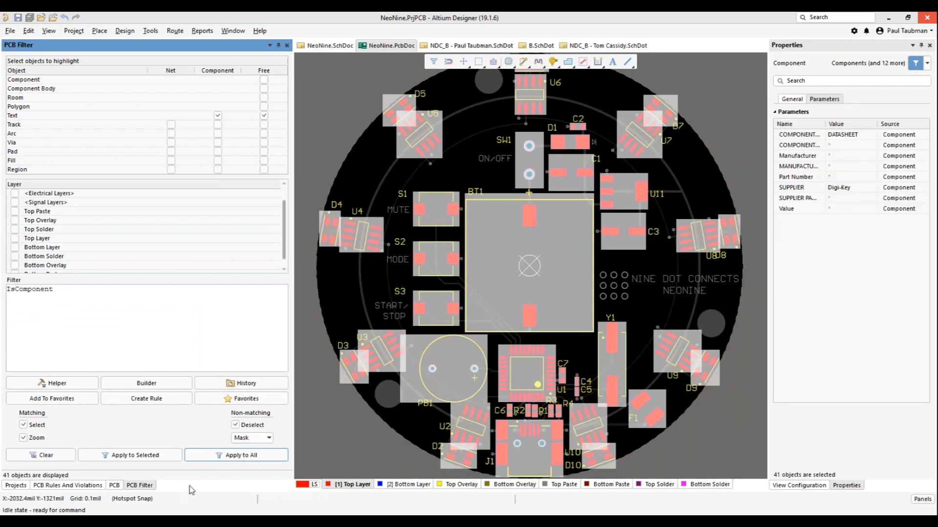
Step: Replace the filter expression with IsThruComponent and apply it to the selected components only
drag(52, 292, 5, 287)
text(isth)
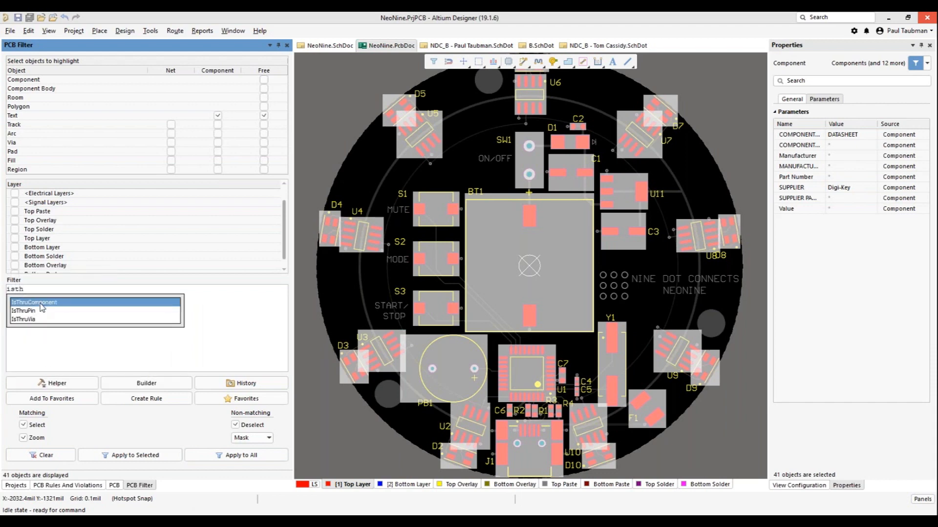
key(Return)
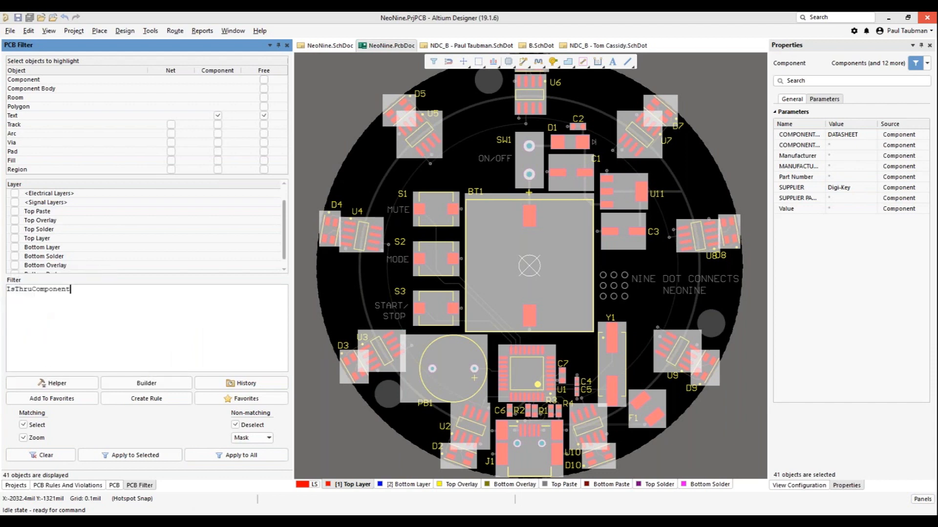
click(137, 455)
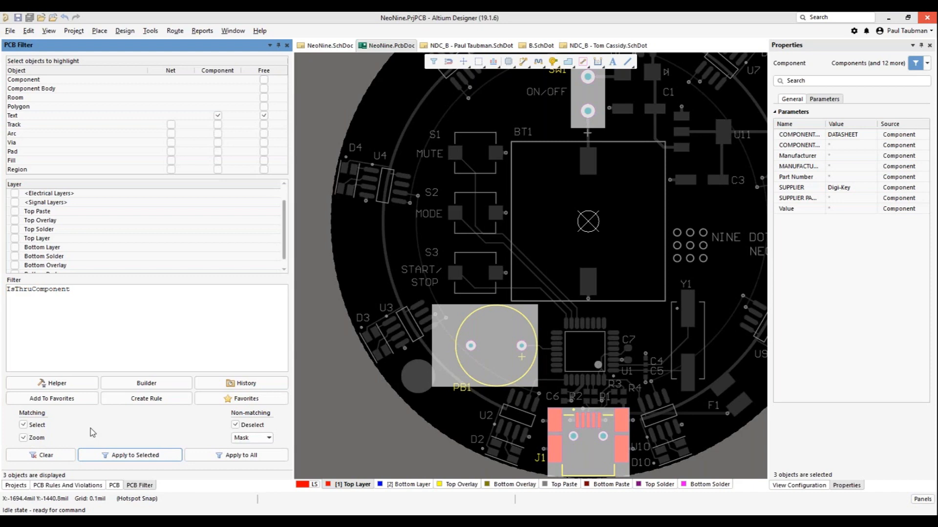
Step: View the zoom precision option of the From-To Editor and return to the PCB filter
click(114, 486)
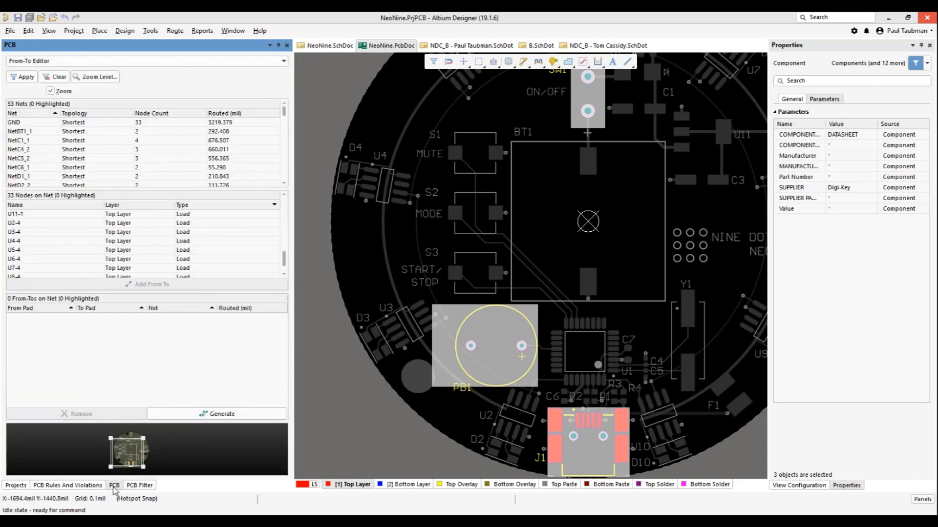
click(96, 78)
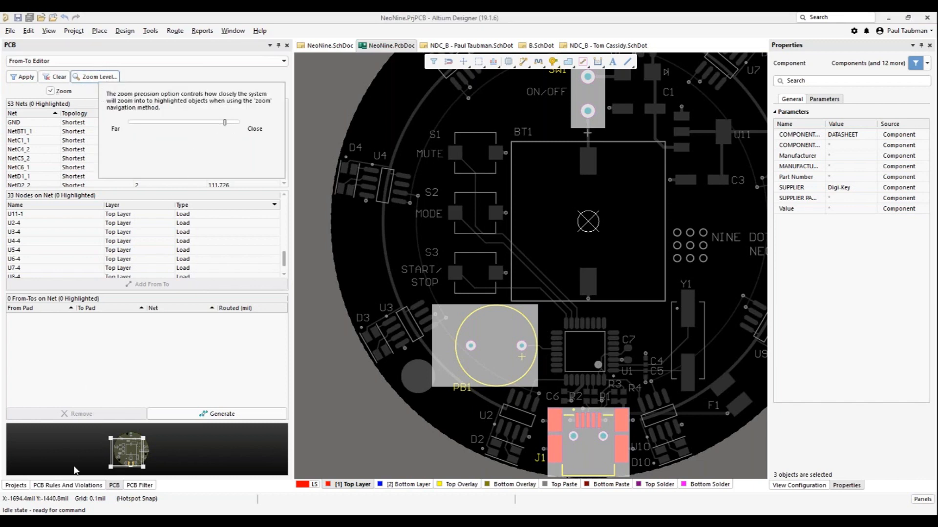
click(140, 485)
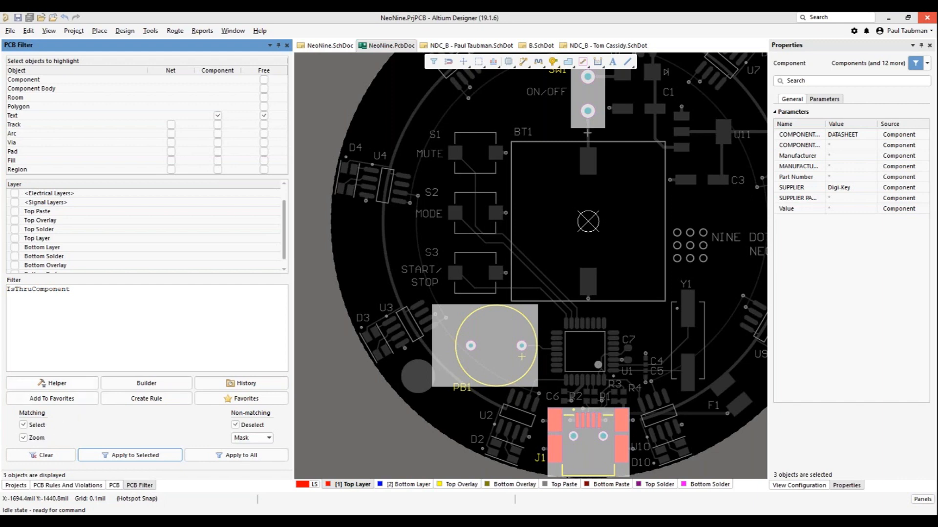
Step: Move the board out of the filtered view, reapply the IsThruComponent filter to all objects and inspect the board
drag(83, 293, 6, 295)
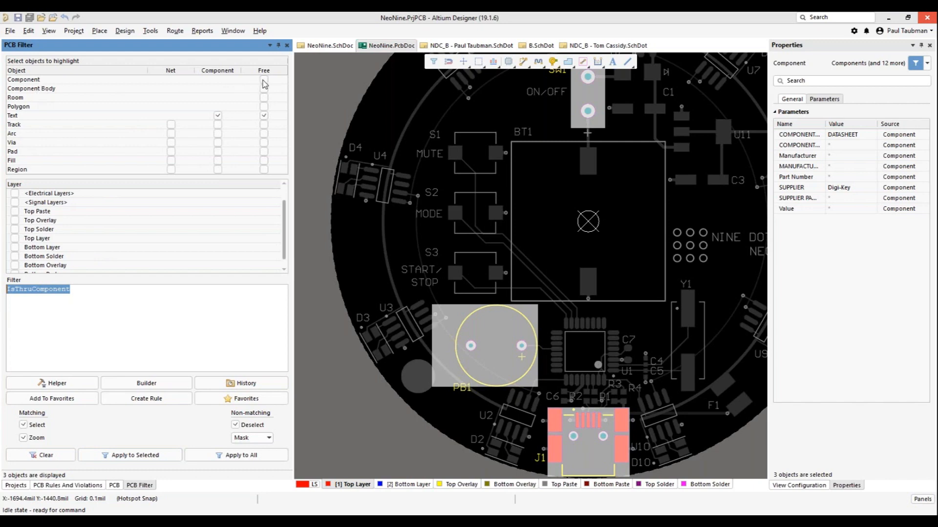
click(72, 289)
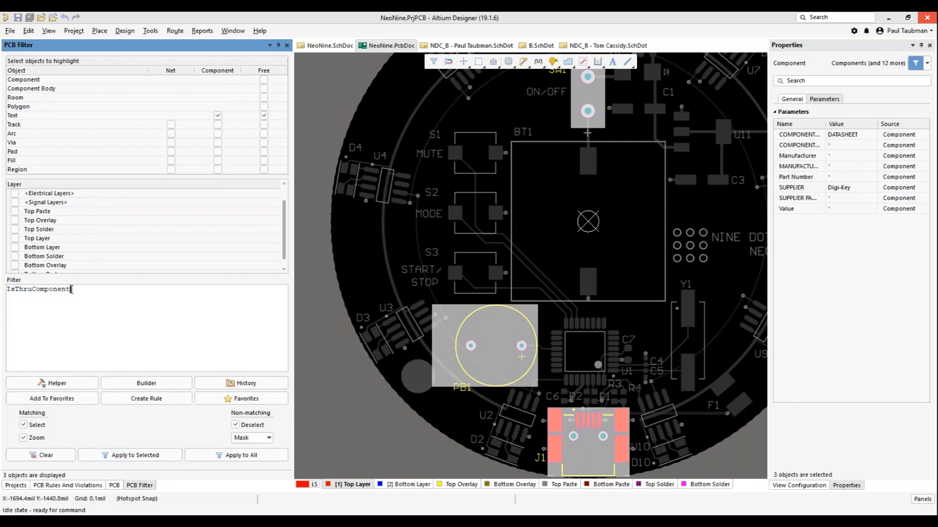
ctrl+scroll(395, 319, down, 5)
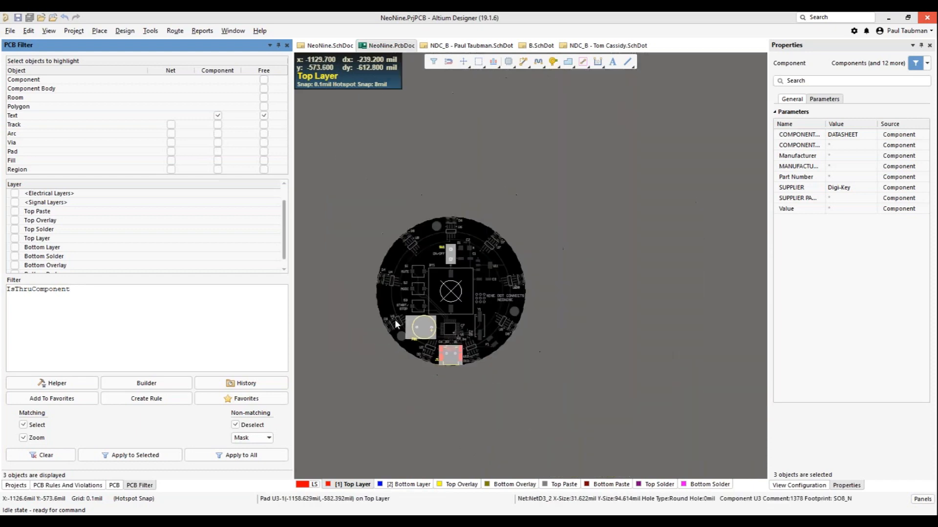
right_drag(344, 373, 455, 374)
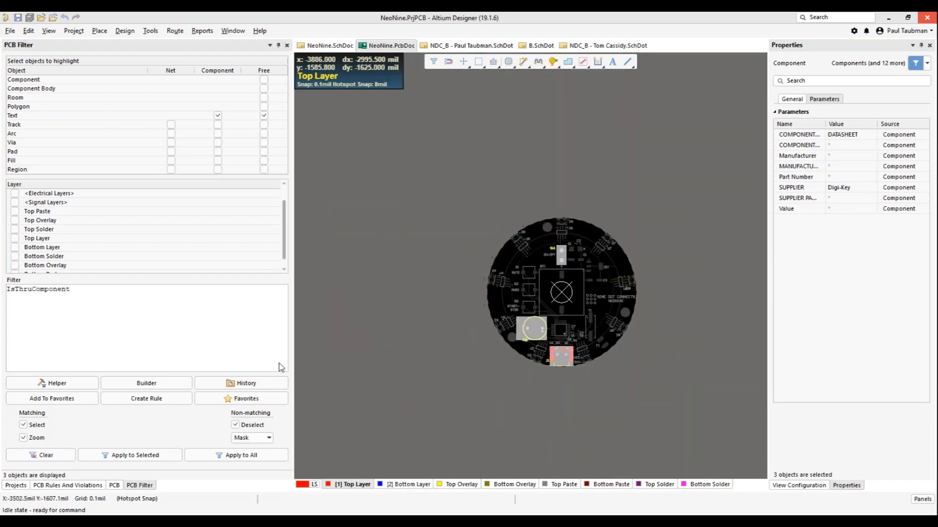
click(77, 292)
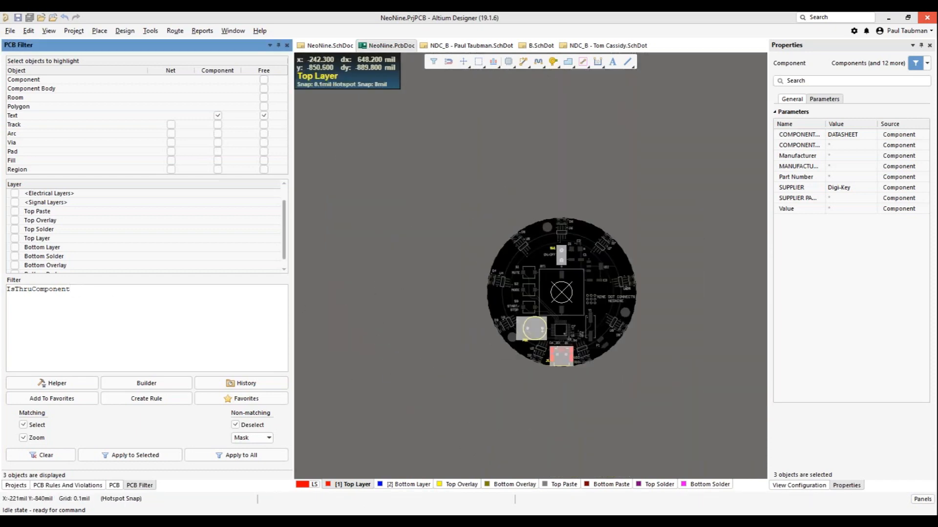
click(208, 458)
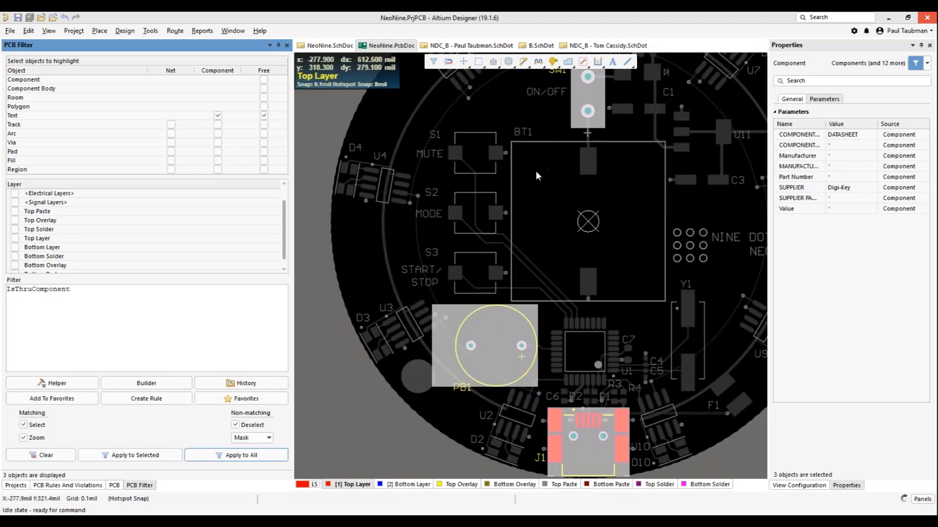
ctrl+scroll(412, 310, up, 2)
ctrl+scroll(413, 310, up, 3)
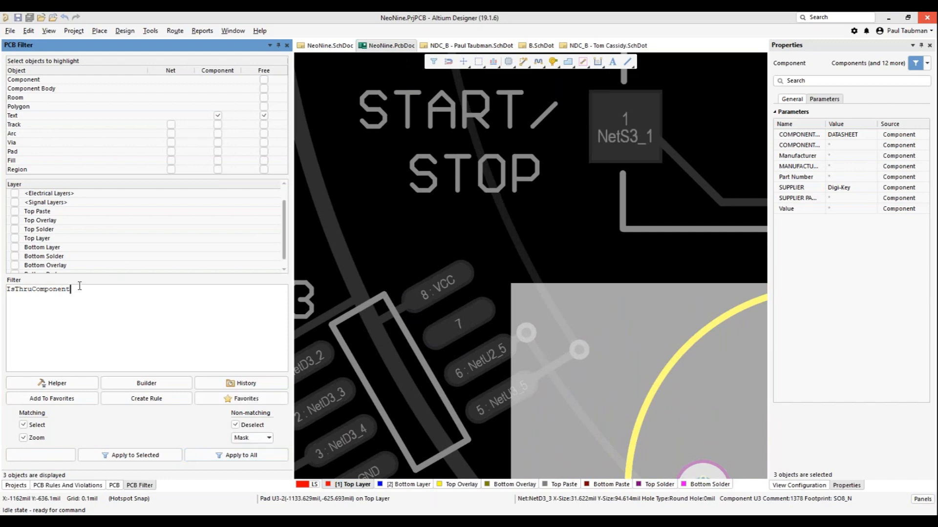
Step: Replace the filter expression with IsTrack, apply it to all objects and inspect the tracks around the switches
drag(73, 289, 4, 289)
text(IsTrack)
click(224, 457)
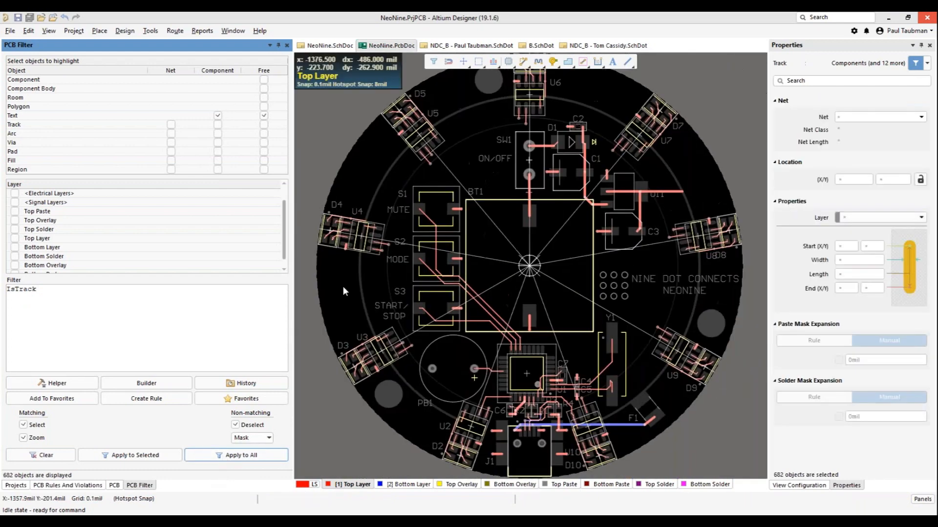
ctrl+scroll(363, 217, up, 3)
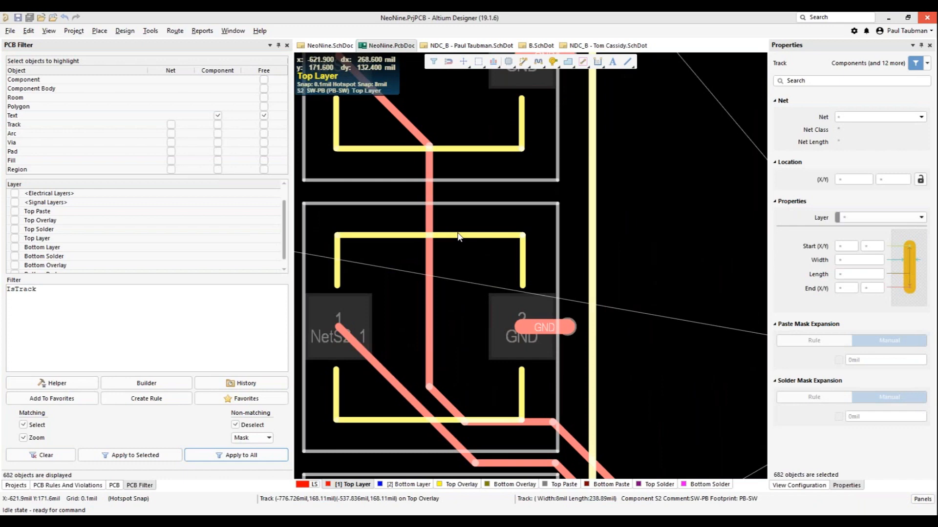
ctrl+scroll(457, 233, down, 4)
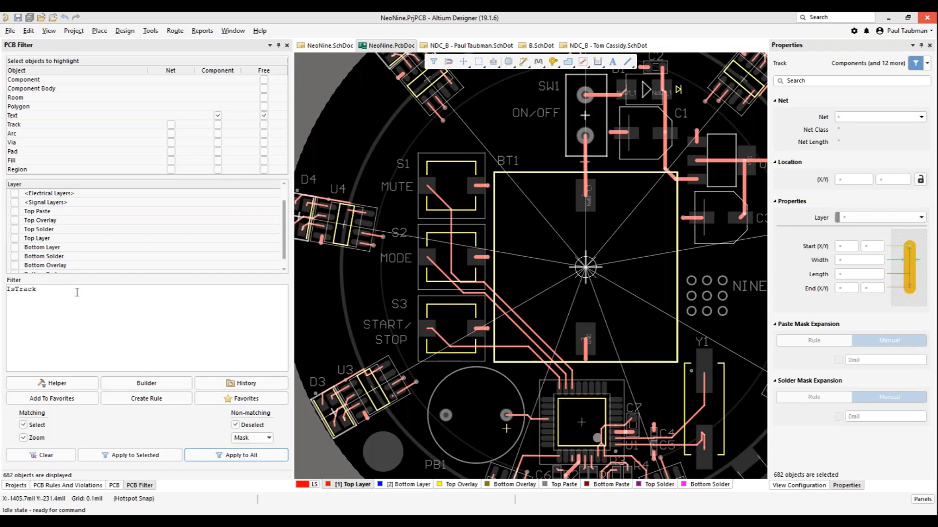
Step: Turn off deselection of non-matching objects, apply the filter IsArc to all objects and inspect the board
click(236, 425)
drag(37, 289, 6, 289)
text(IsArc)
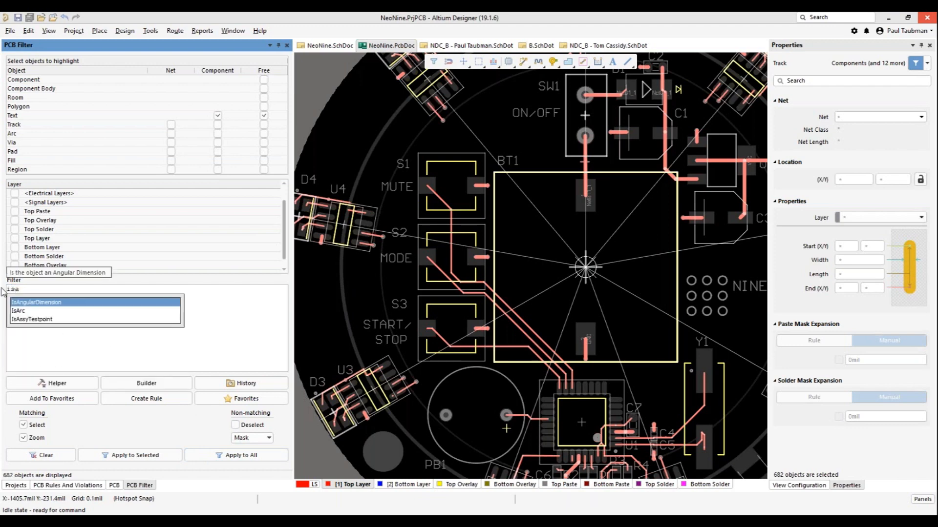
click(211, 459)
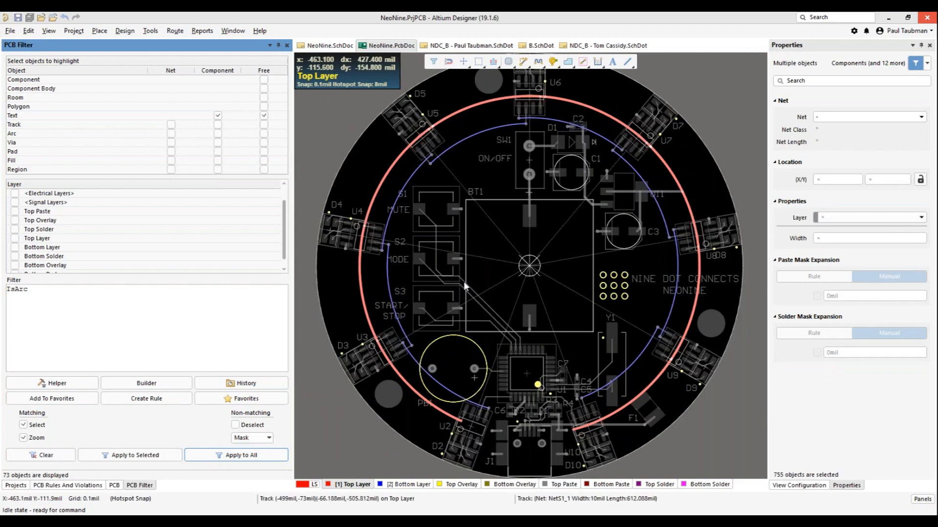
ctrl+scroll(449, 268, up, 4)
ctrl+scroll(446, 150, up, 2)
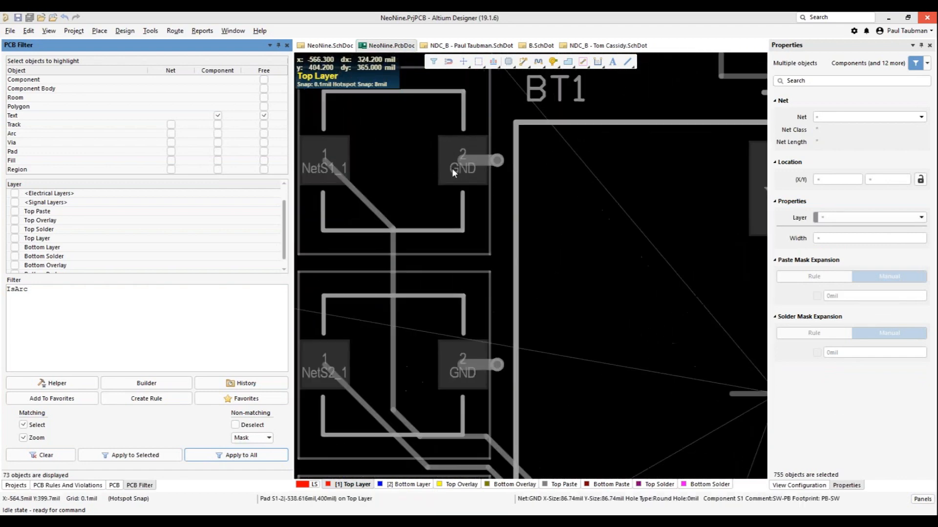
ctrl+scroll(452, 168, up, 2)
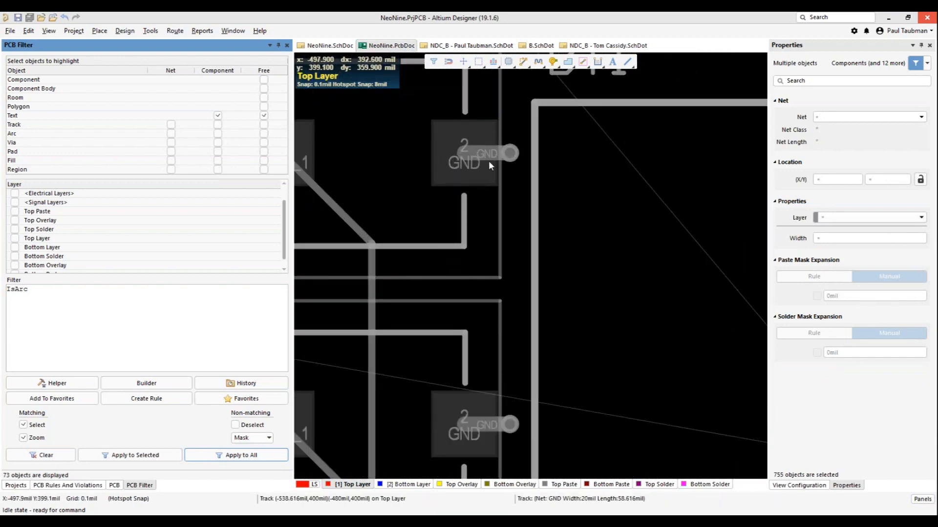
ctrl+scroll(475, 181, down, 4)
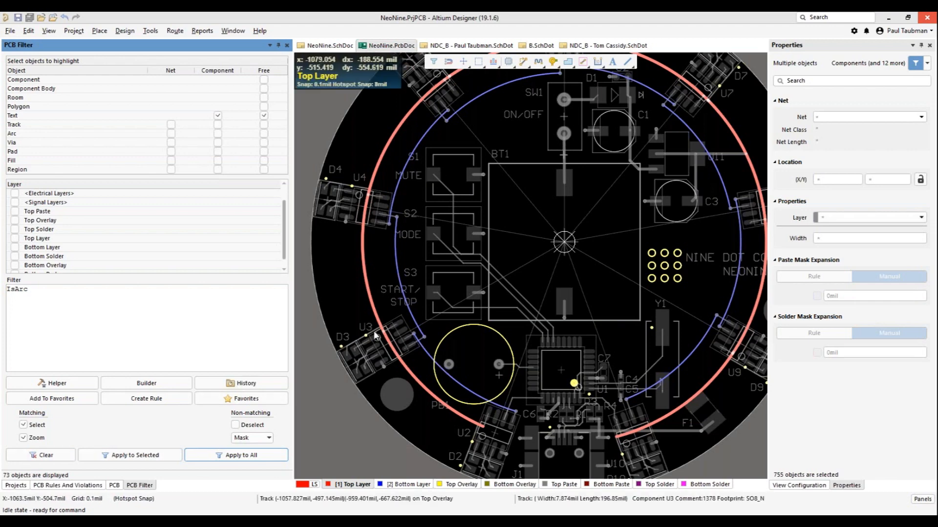
Step: Clear the applied filter and remove the Text criteria for both component and free objects from the PCB filter
click(29, 457)
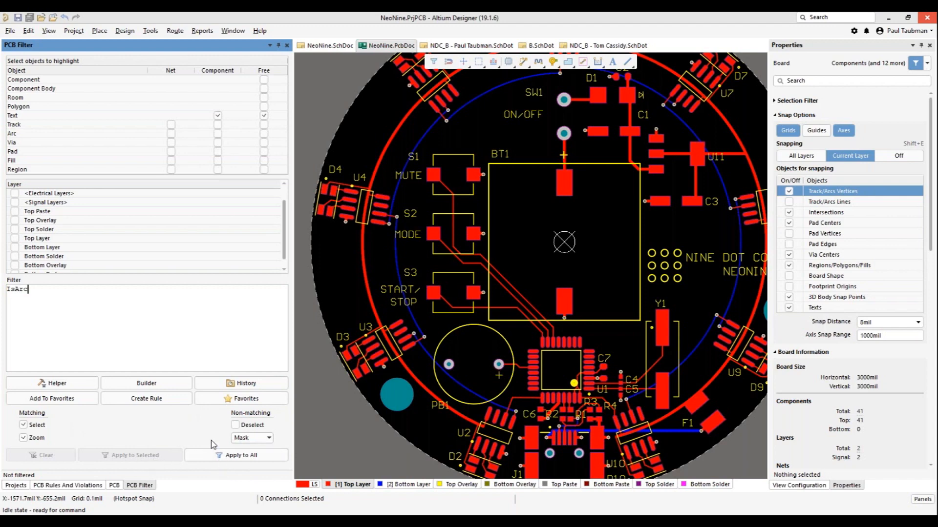
click(116, 486)
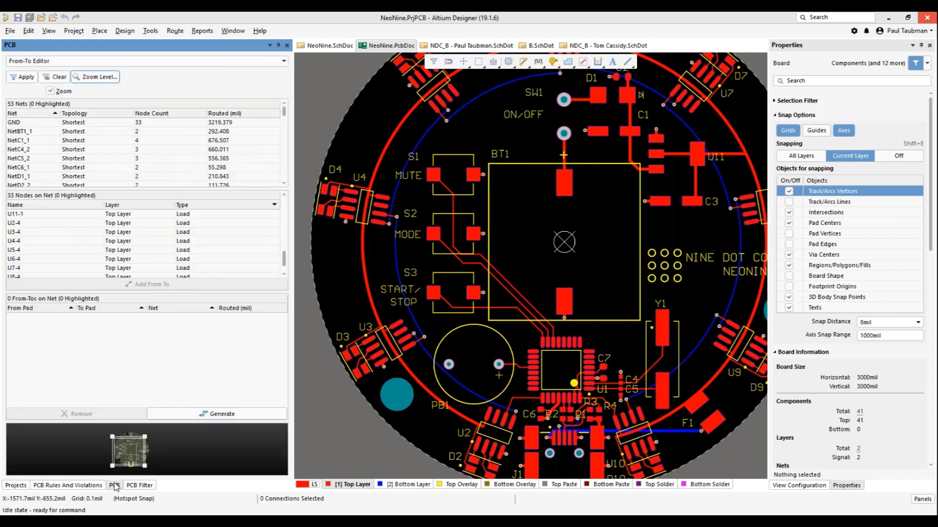
click(143, 486)
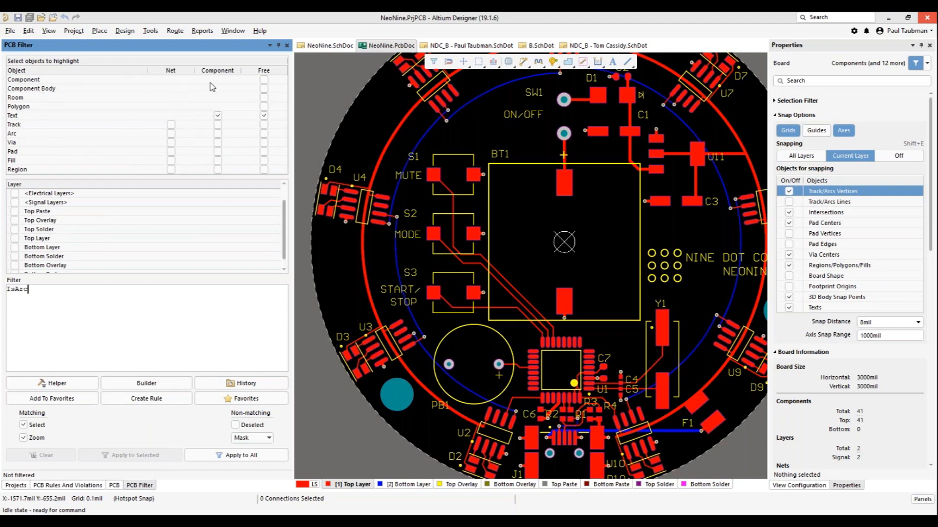
click(217, 116)
click(263, 118)
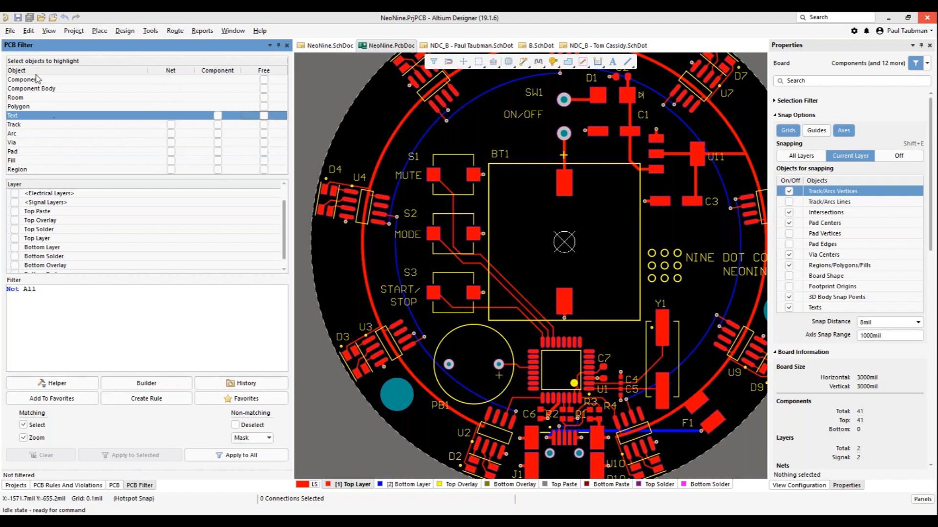
Step: Try the free Room and Polygon object criteria one after the other, removing each again
click(28, 97)
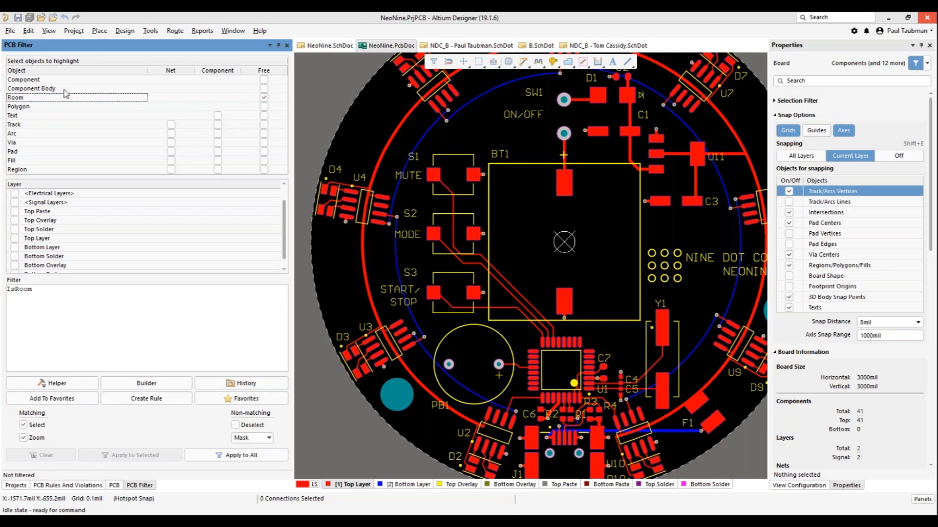
click(54, 80)
click(264, 80)
click(264, 97)
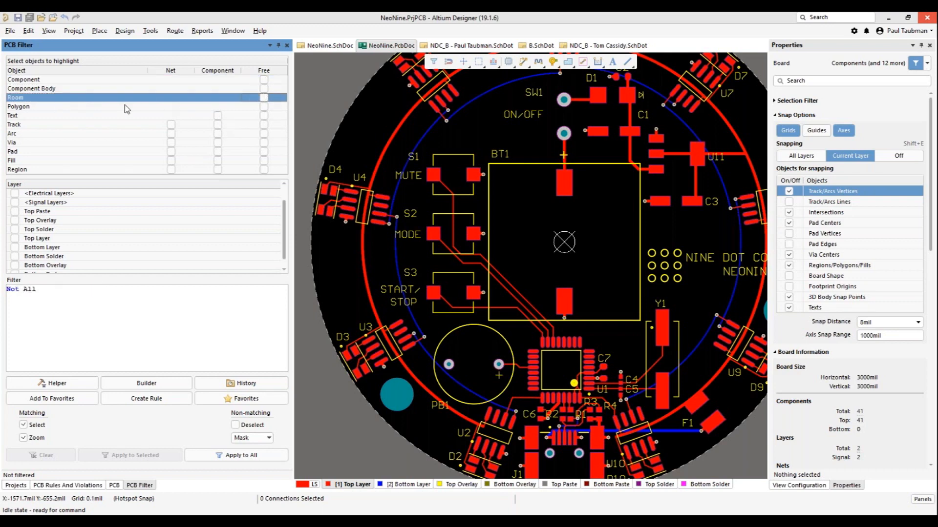
click(28, 107)
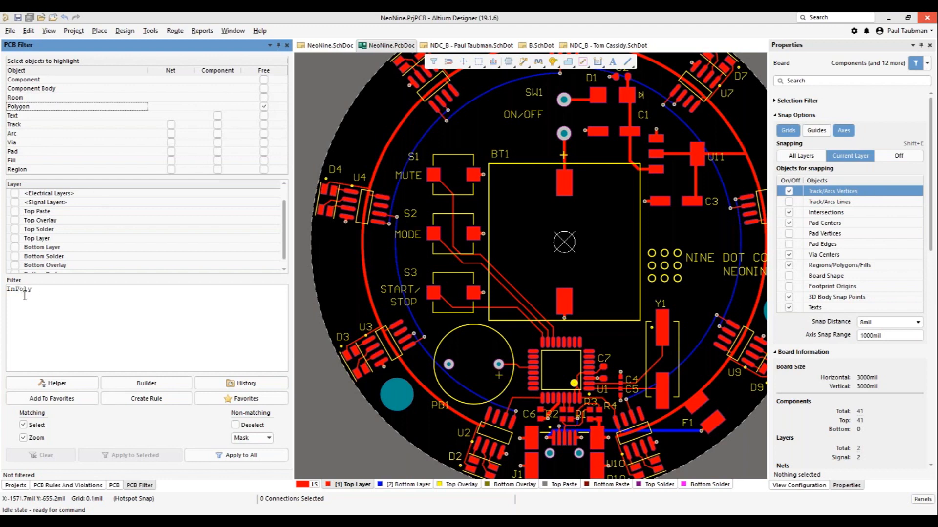
click(263, 107)
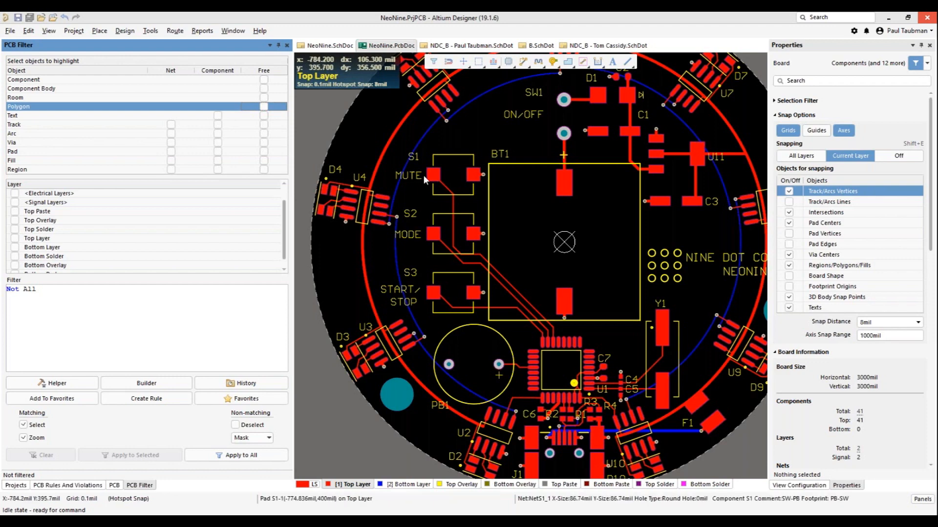
Step: Build a filter for tracks belonging to a net, apply it to all objects and inspect the routed tracks
click(171, 125)
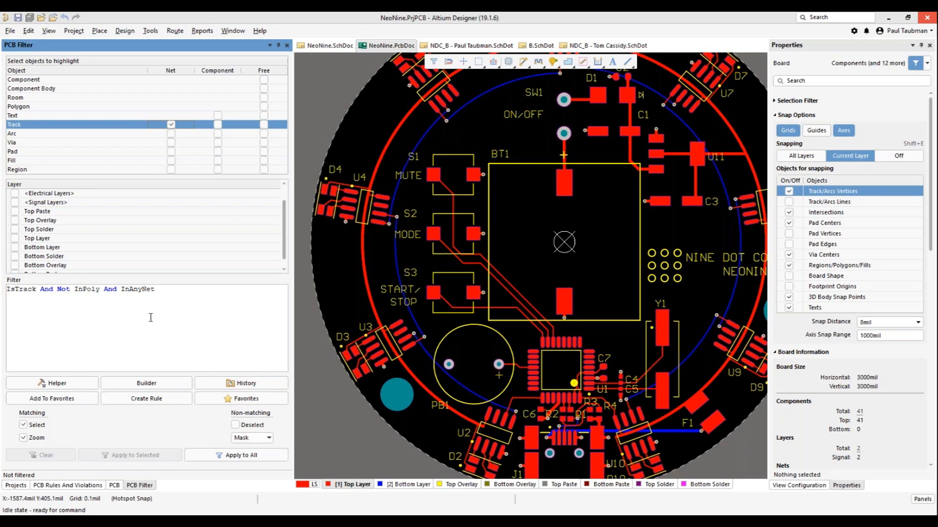
click(228, 457)
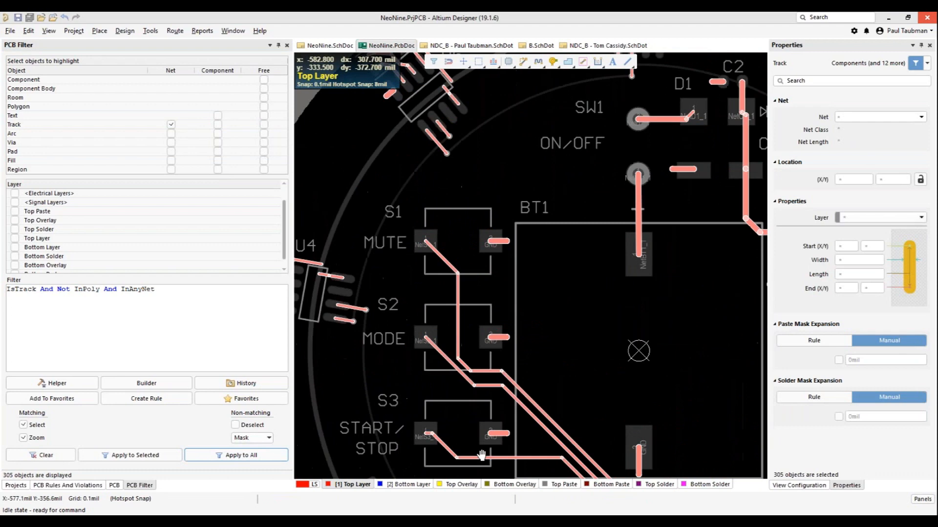
ctrl+scroll(473, 315, up, 2)
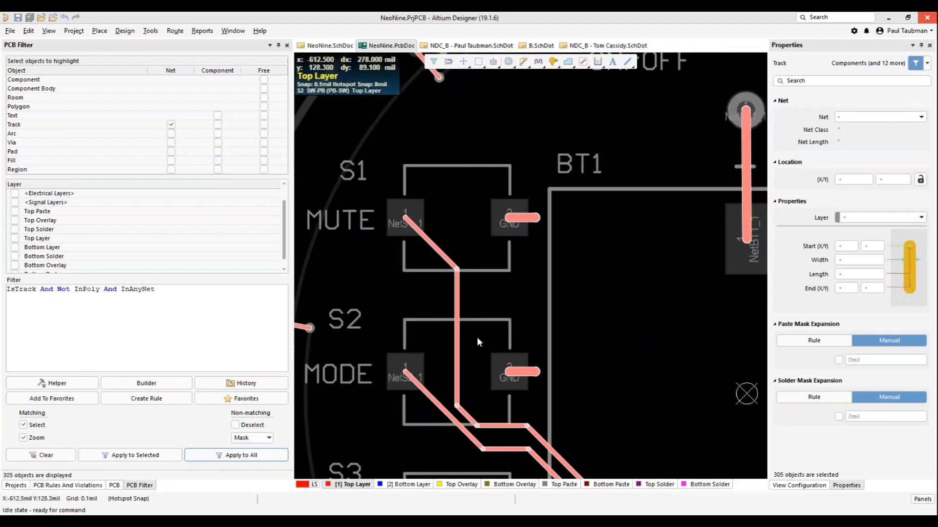
ctrl+scroll(476, 323, down, 5)
right_drag(616, 389, 537, 281)
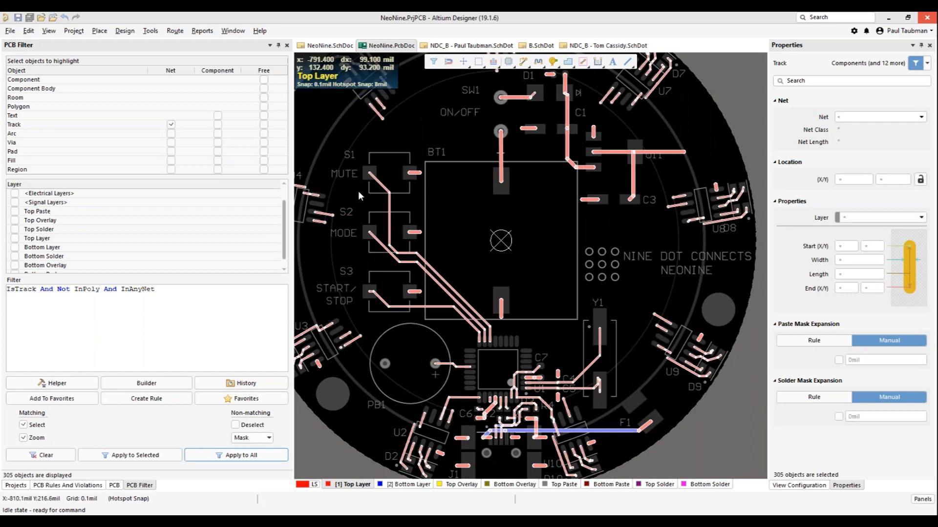
Step: Replace the net track criterion with component text, apply the filter to all objects and inspect the designators
click(172, 125)
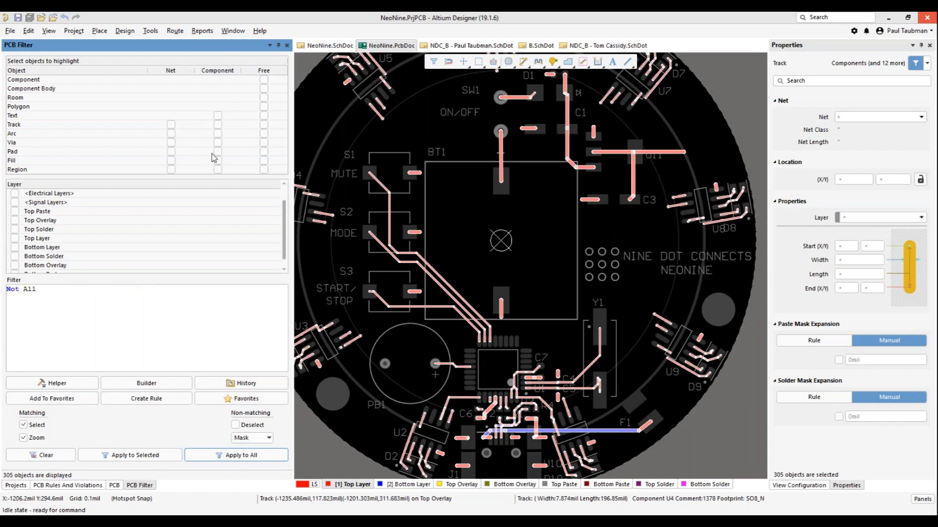
click(218, 116)
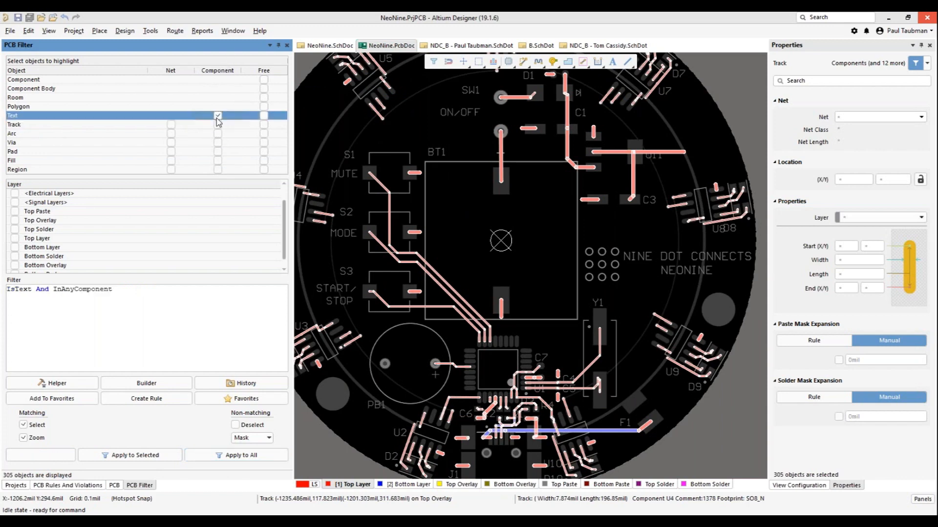
click(224, 456)
ctrl+scroll(486, 310, up, 1)
right_drag(662, 435, 475, 210)
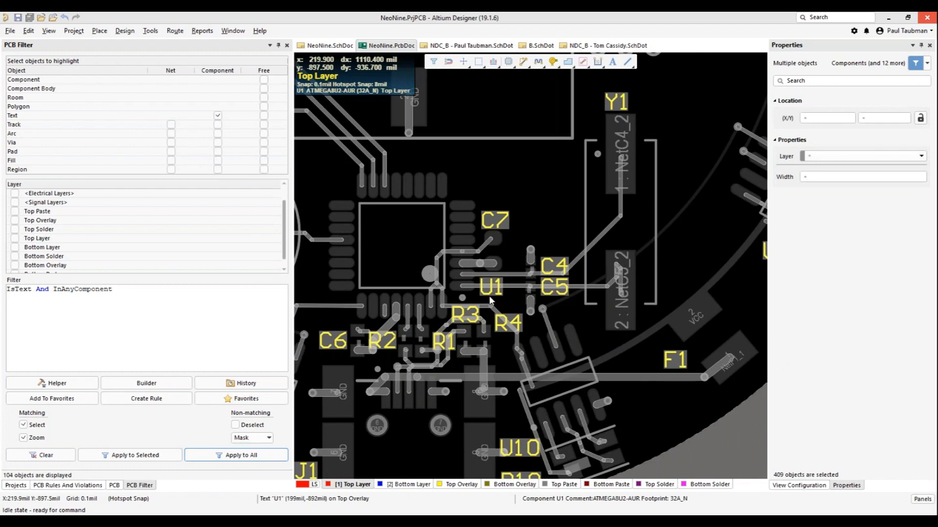
ctrl+scroll(502, 271, down, 3)
right_drag(592, 209, 709, 365)
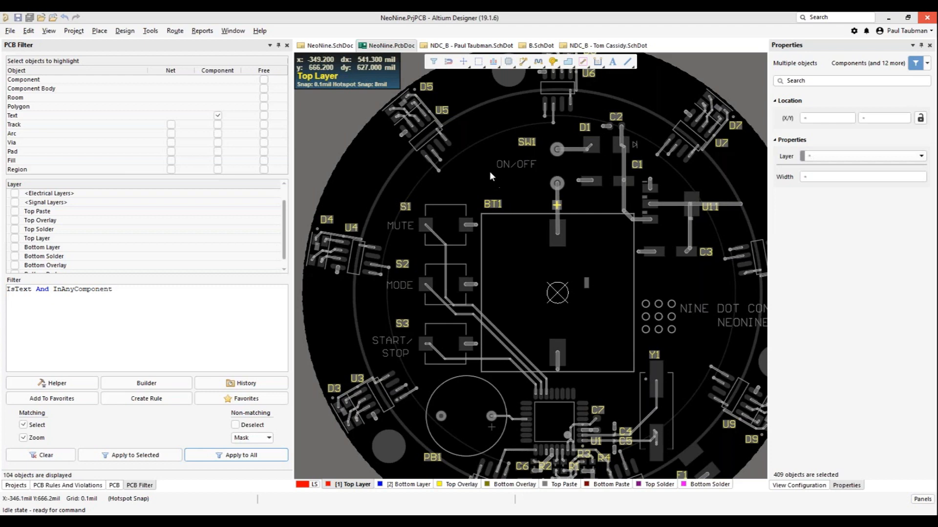
Step: Extend the text filter to free text as well, apply it to all objects and clear the applied filter
click(264, 115)
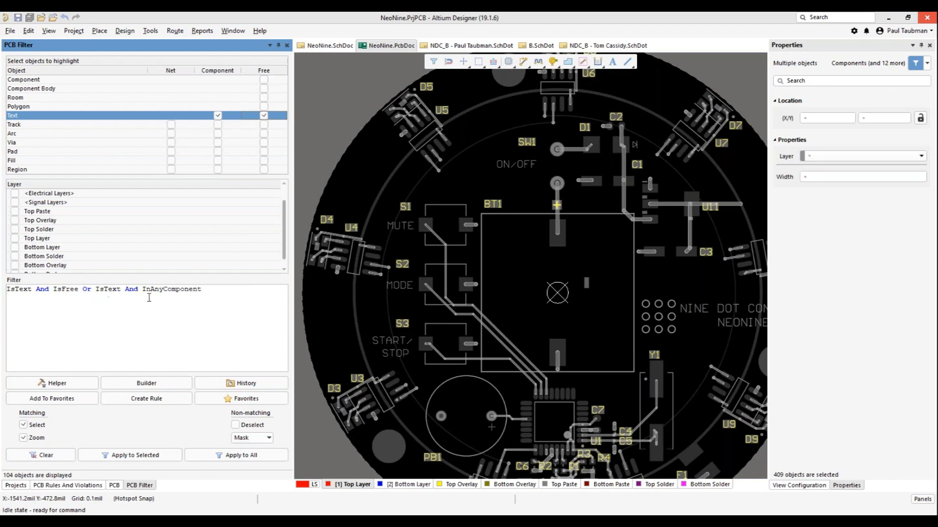
click(228, 456)
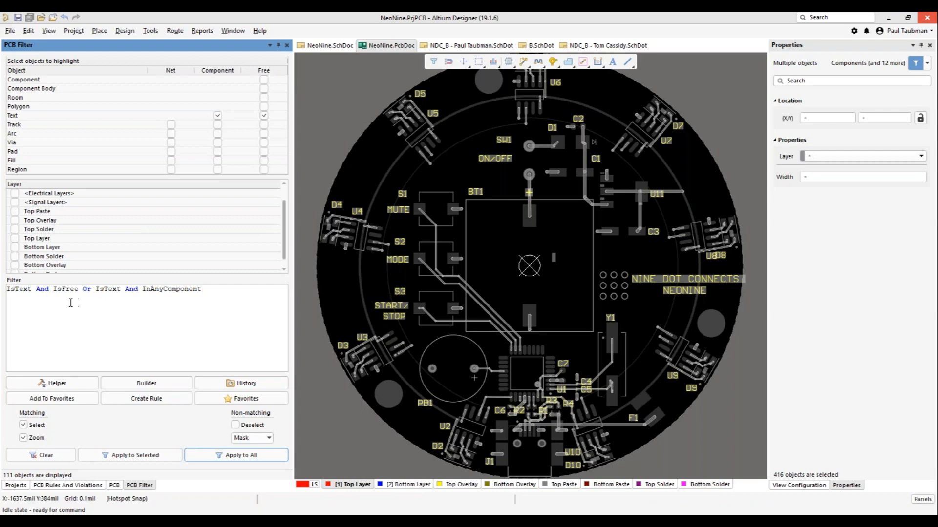
click(209, 289)
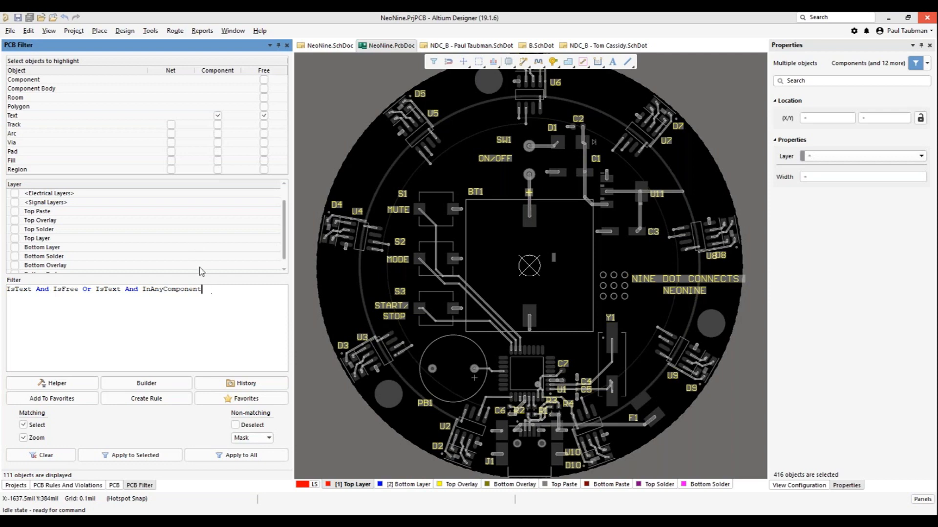
click(41, 455)
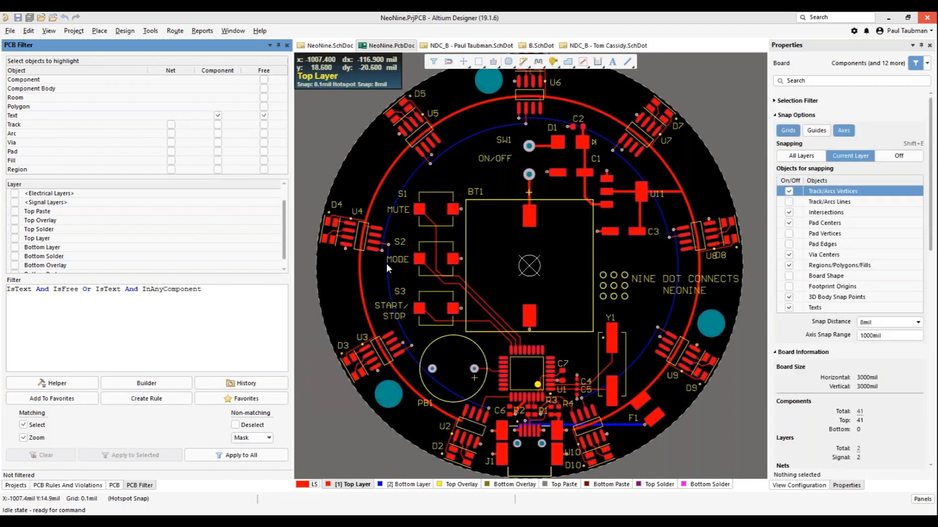
Step: Reapply the free and component text filter to all objects and delete its expression from the filter
ctrl+scroll(385, 262, up, 4)
right_drag(319, 280, 417, 350)
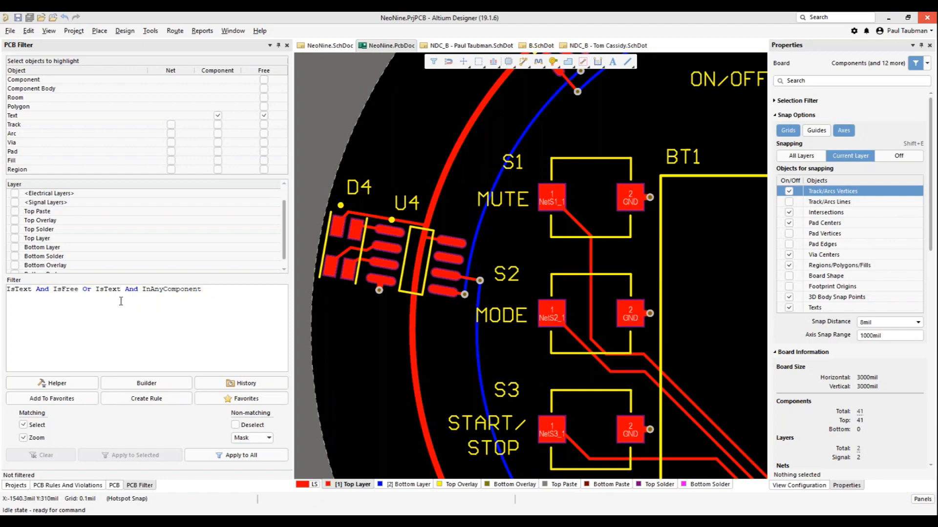
click(236, 454)
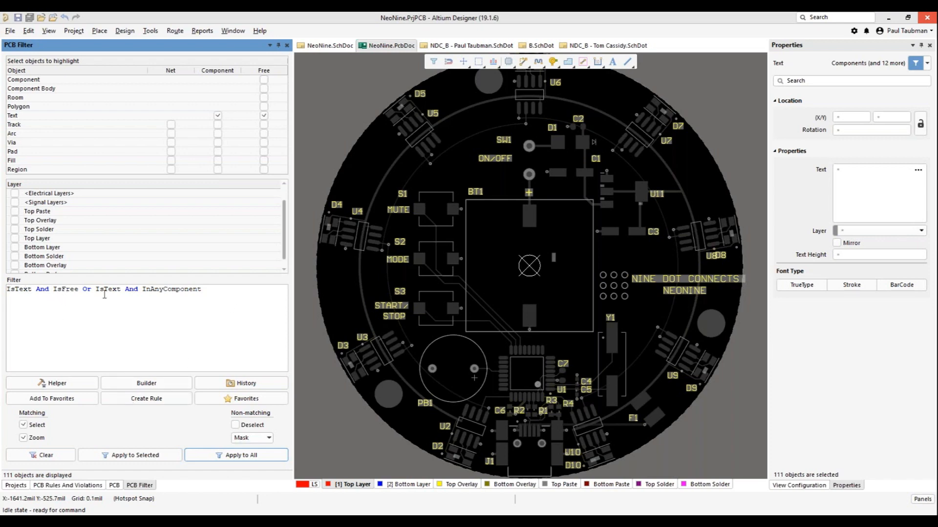
drag(215, 294, 11, 290)
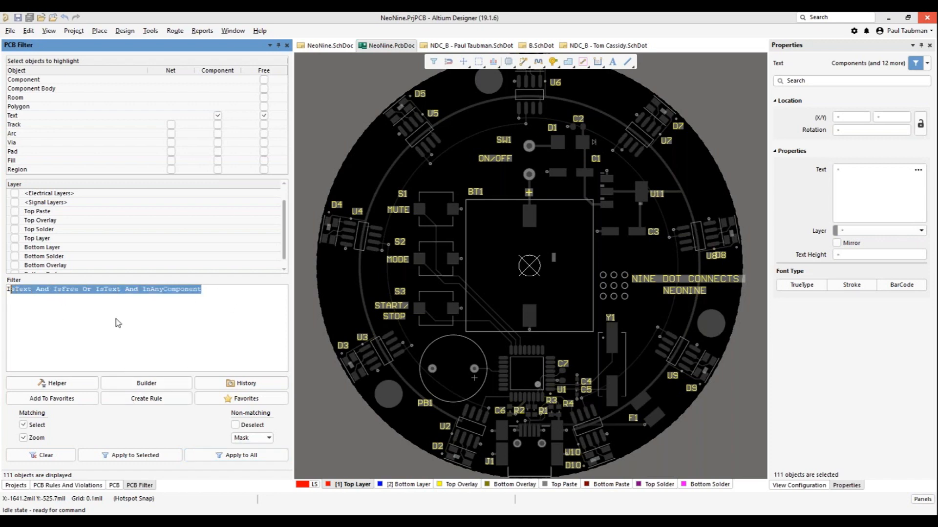
key(BackSpace)
key(BackSpace)
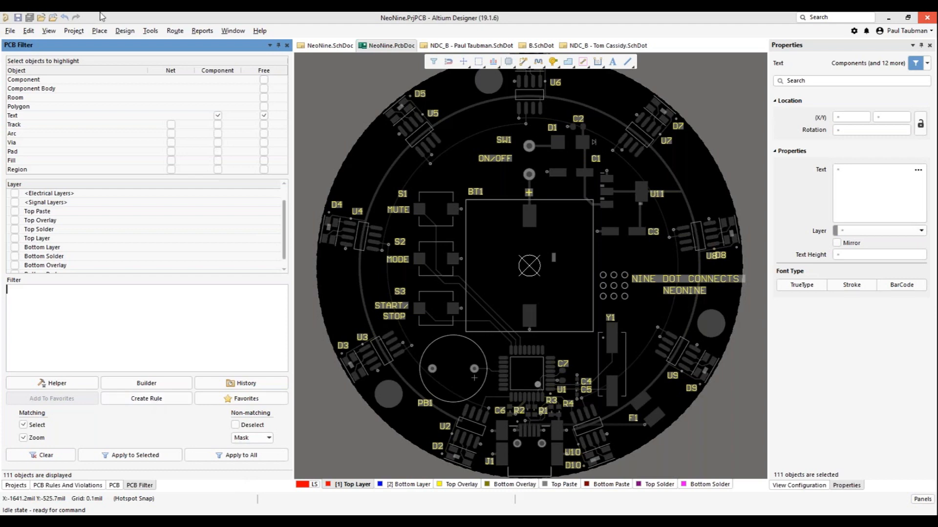
Step: Open the PCB design rules editor, look over the clearance rules and their scopes, and close it without changes
click(125, 31)
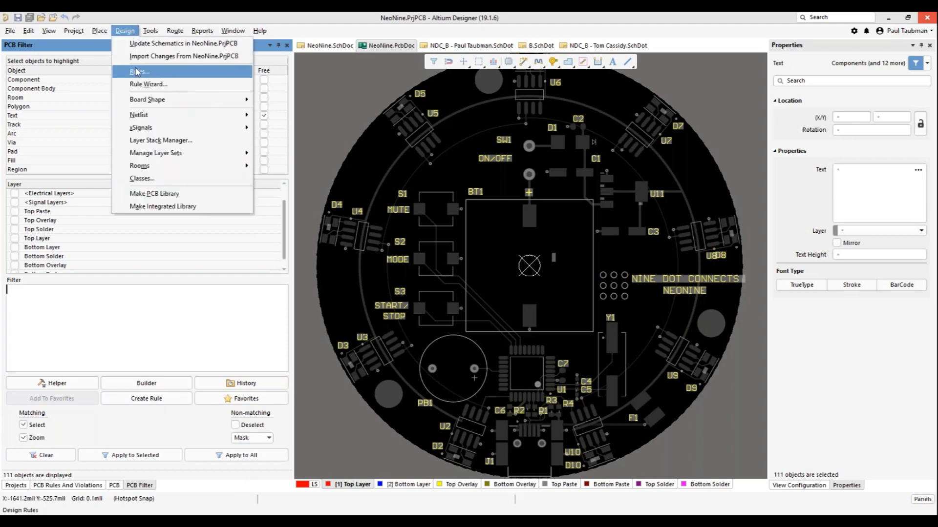
click(137, 72)
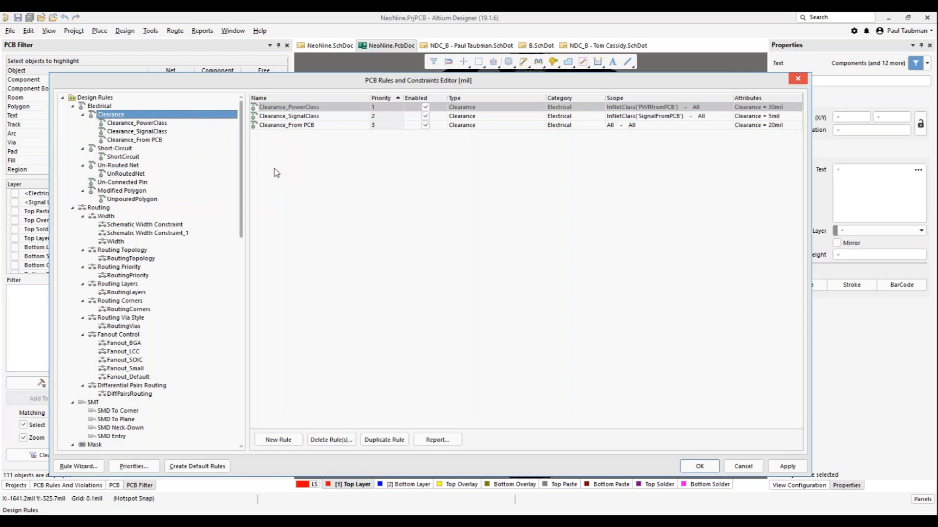
click(739, 470)
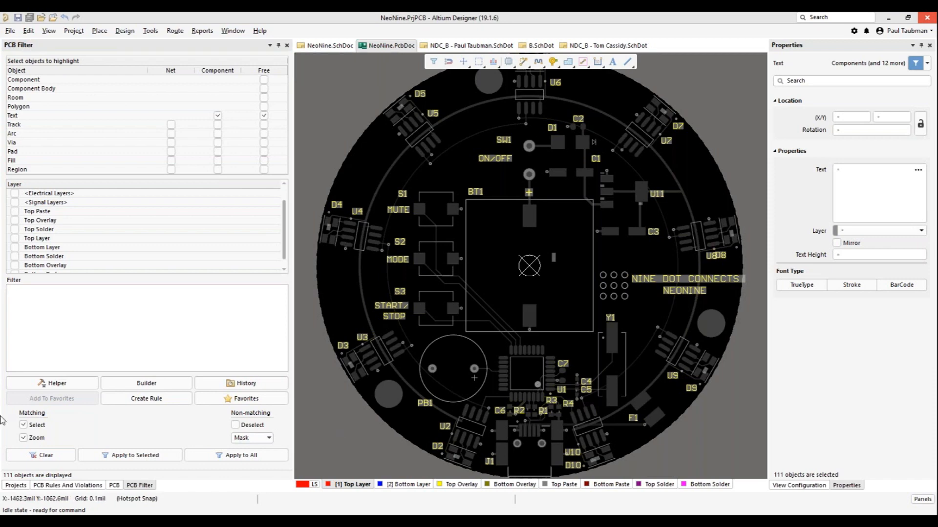
Step: Clear the applied filter, select LED component D3 and examine the GND via beside the neighbouring driver U3
click(24, 453)
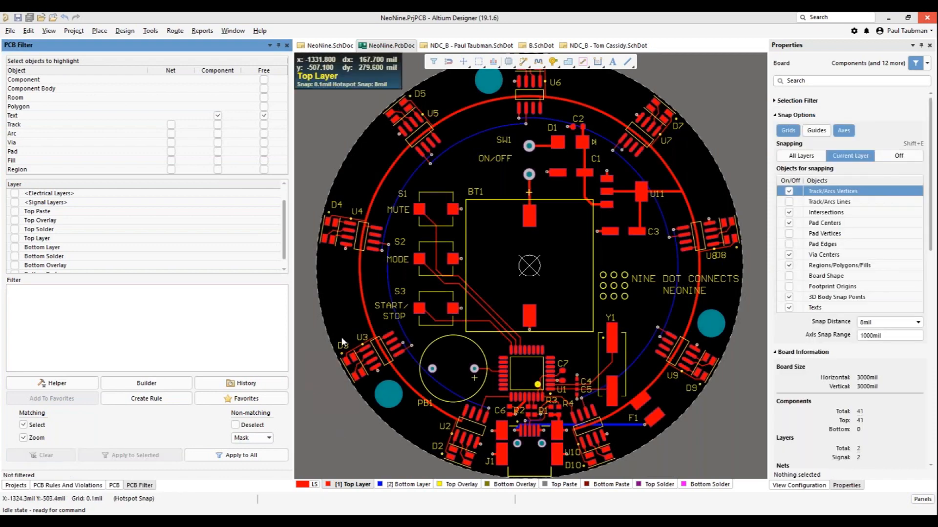
ctrl+scroll(338, 389, up, 5)
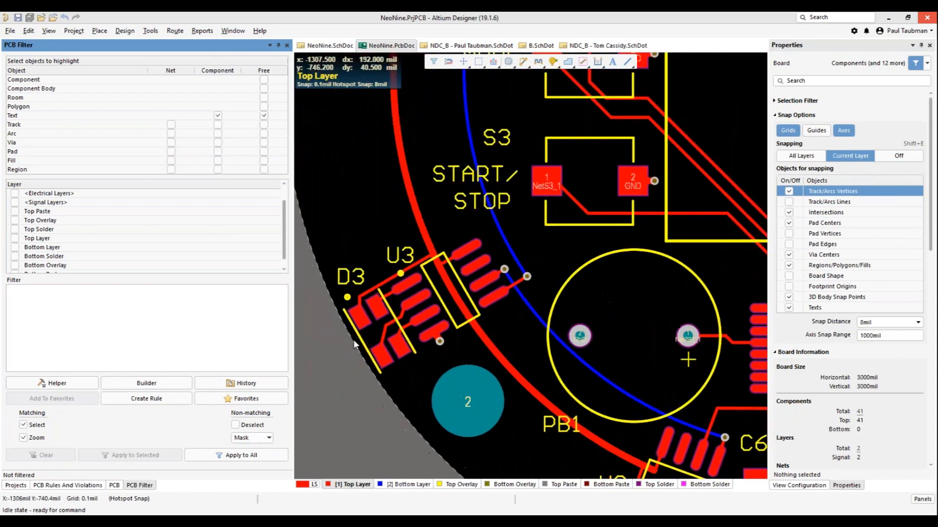
click(368, 327)
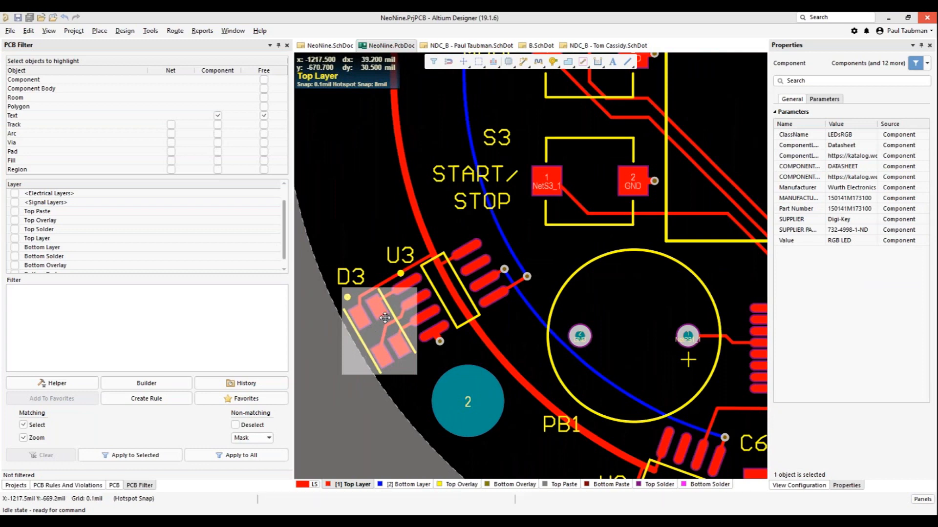
ctrl+scroll(347, 390, up, 2)
ctrl+scroll(349, 385, up, 2)
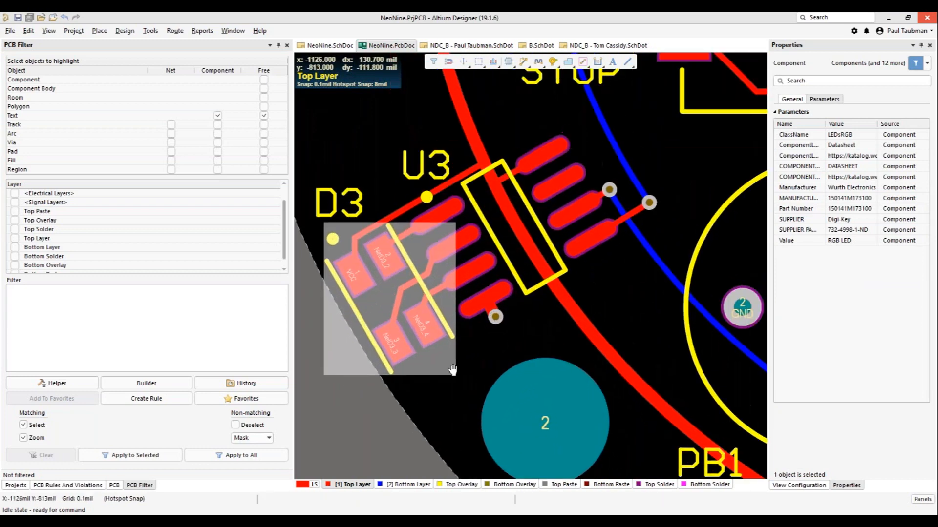
ctrl+scroll(469, 315, up, 3)
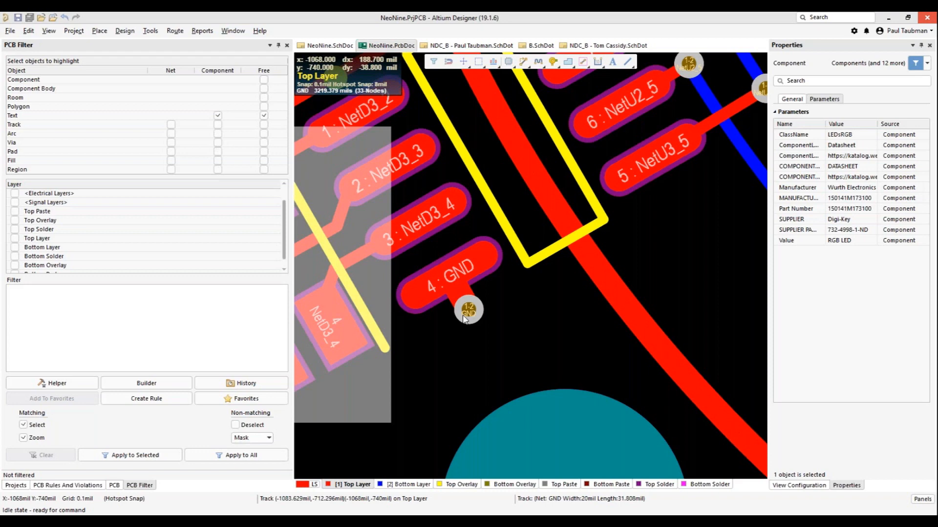
Step: Open Find Similar Objects for the GND via beside U3's pad 4, review its properties and close the dialog
click(552, 315)
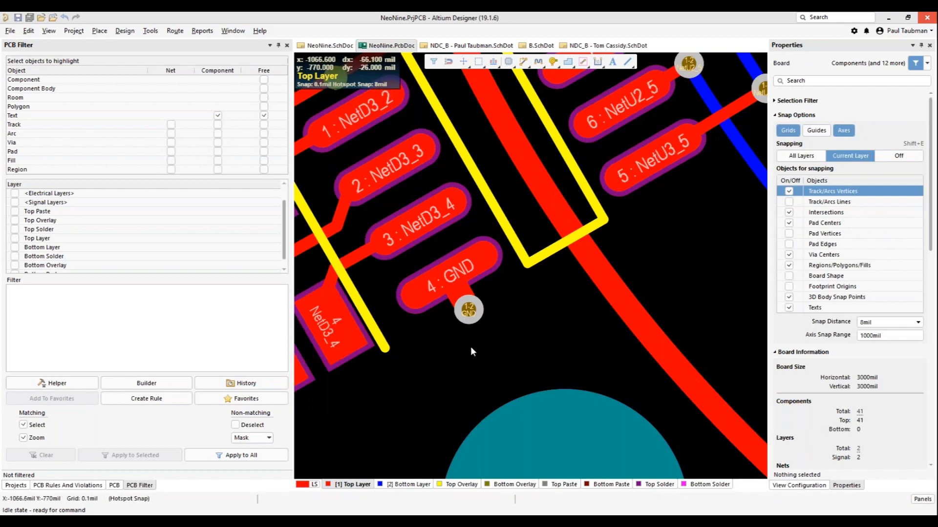
click(467, 322)
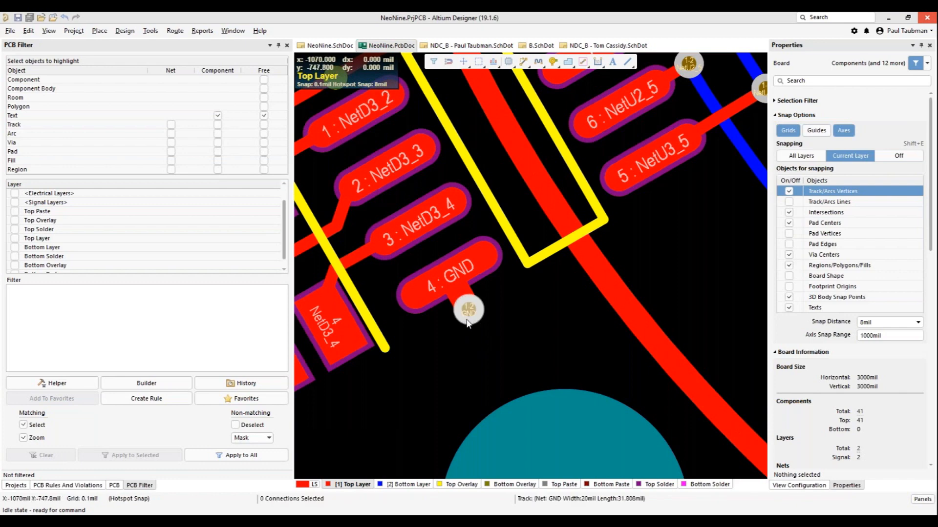
right_click(467, 322)
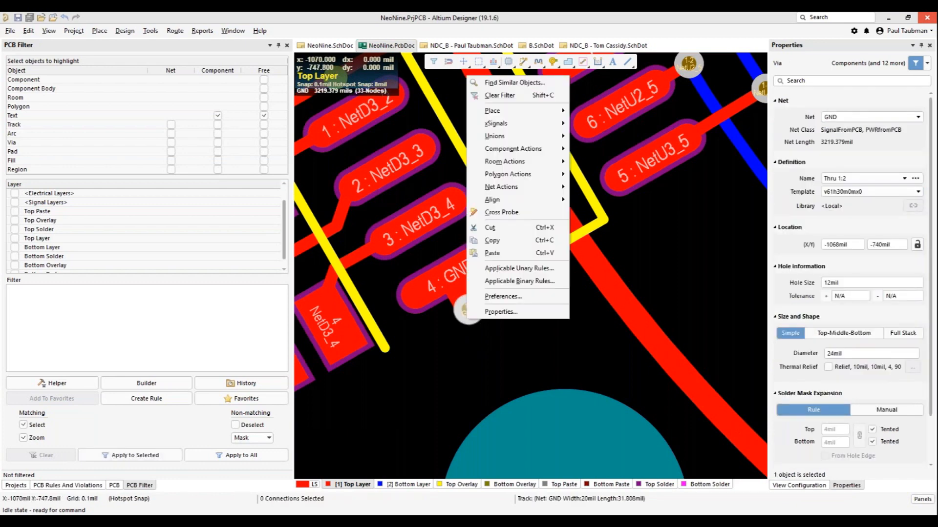
click(503, 84)
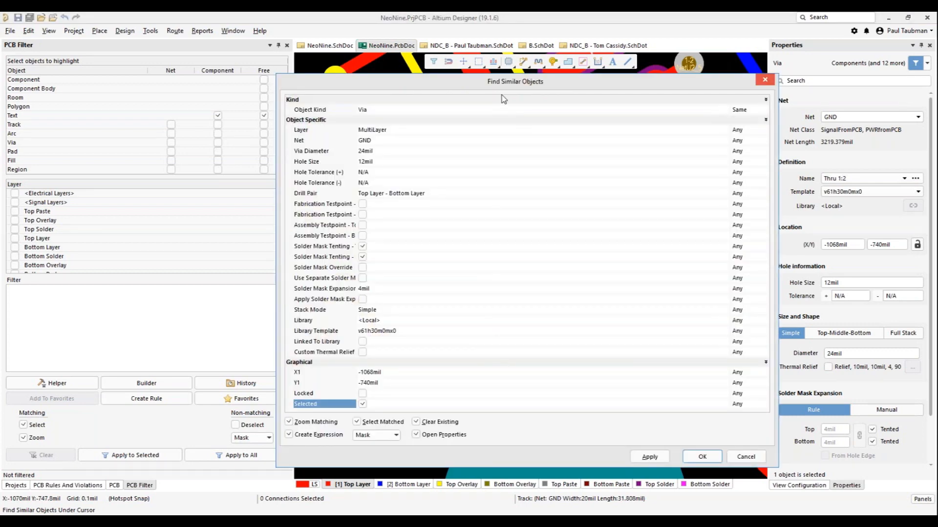
drag(356, 105, 396, 105)
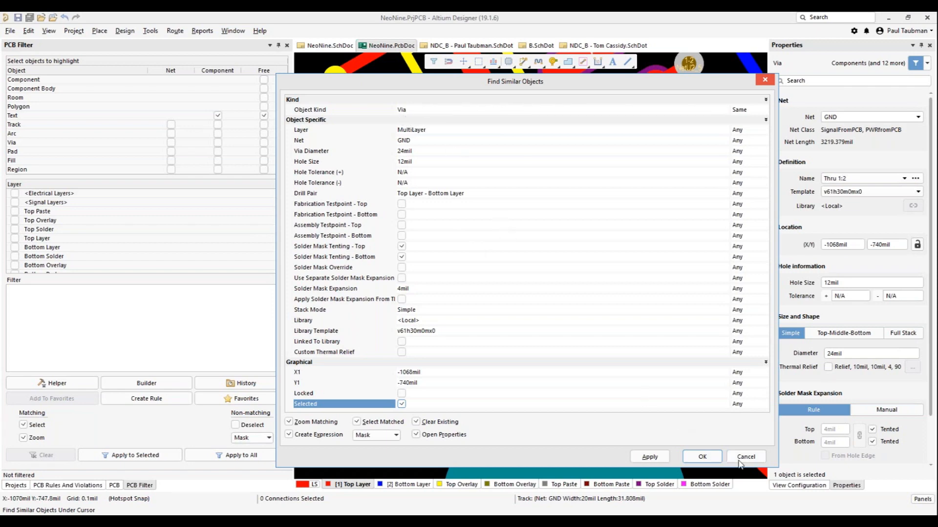
click(702, 457)
Step: View the Find Similar Objects criteria for the wide VCC arc on the Top Layer and cancel the search
click(555, 218)
right_click(556, 219)
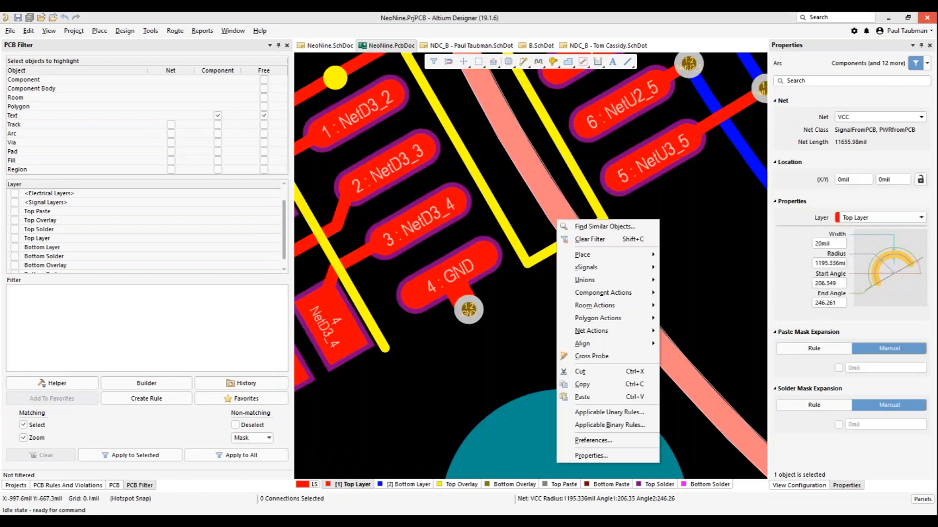
click(564, 228)
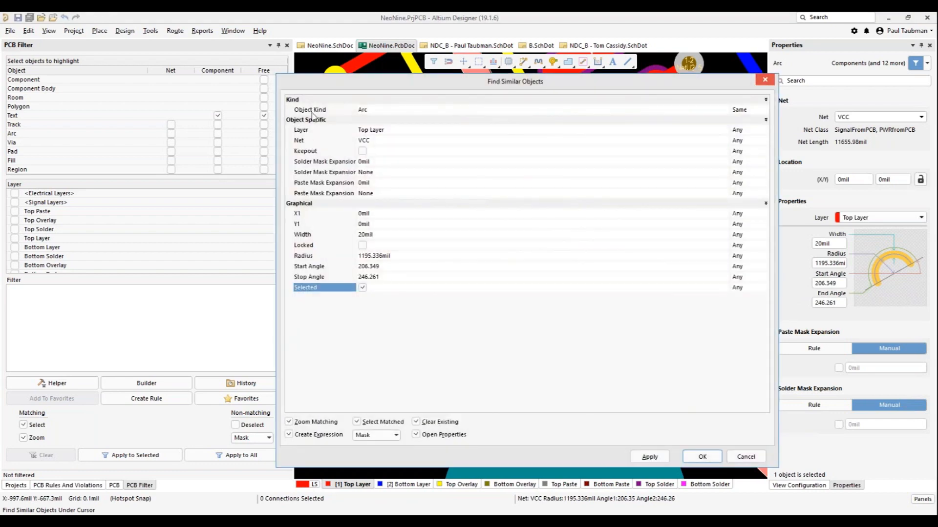
click(740, 456)
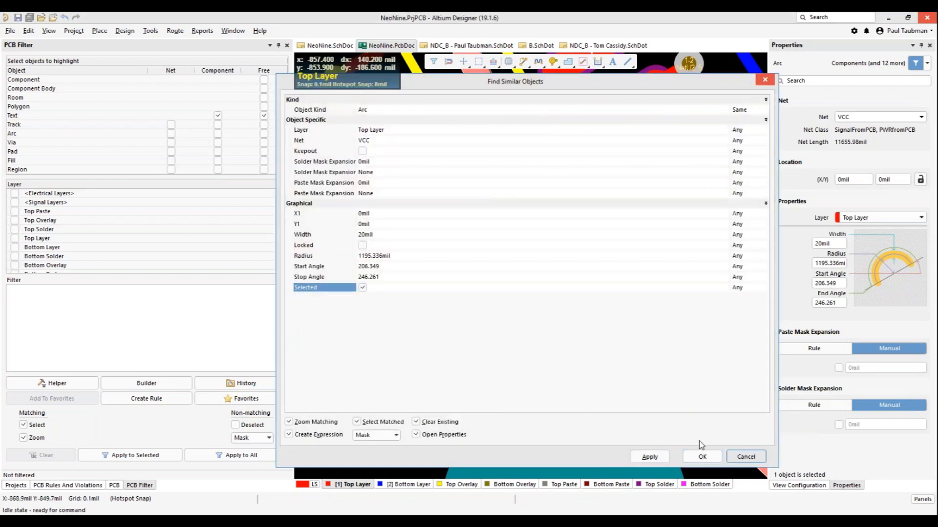
Step: Reopen Find Similar Objects for the GND via and set Via Diameter and Hole Size to Same
right_click(459, 311)
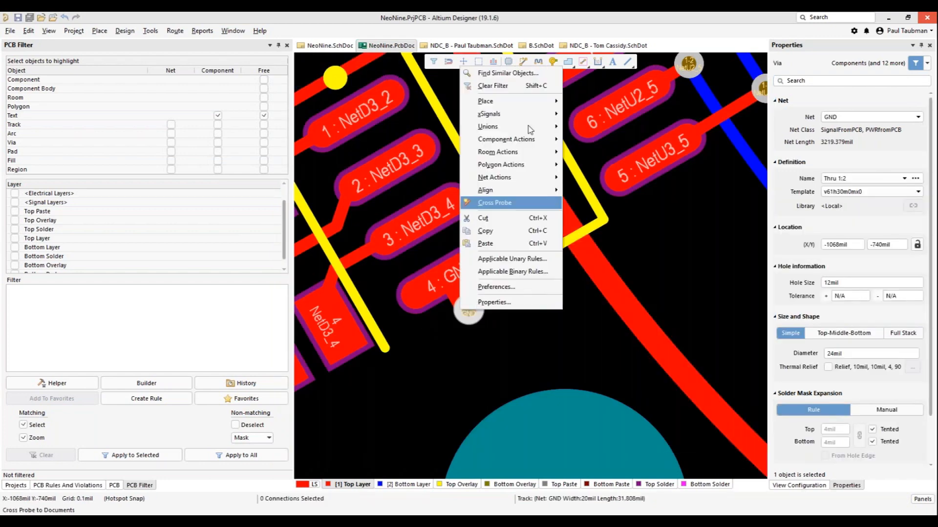
click(534, 75)
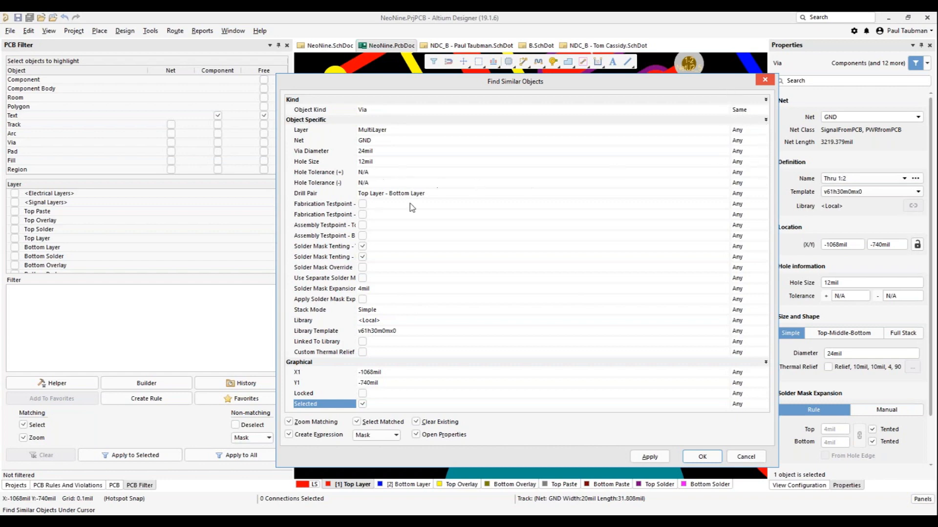
click(739, 131)
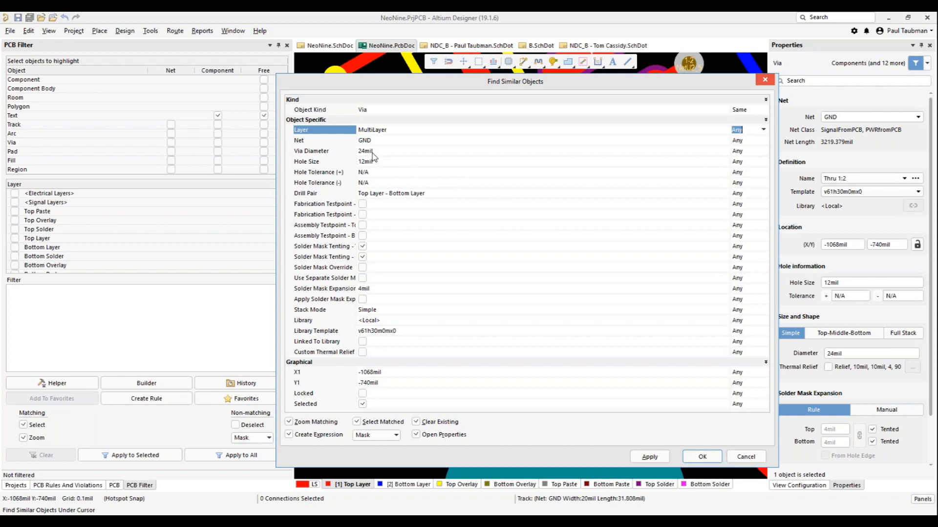
click(741, 152)
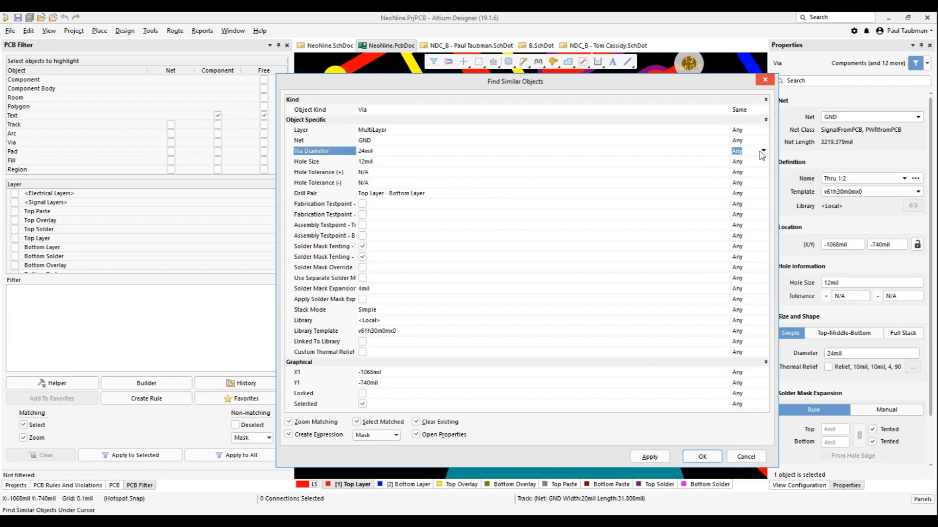
click(763, 153)
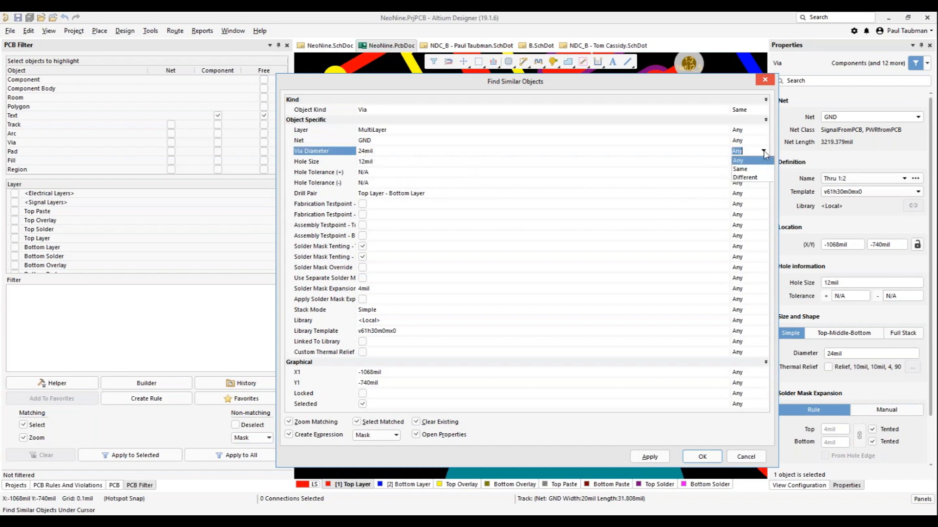
click(752, 173)
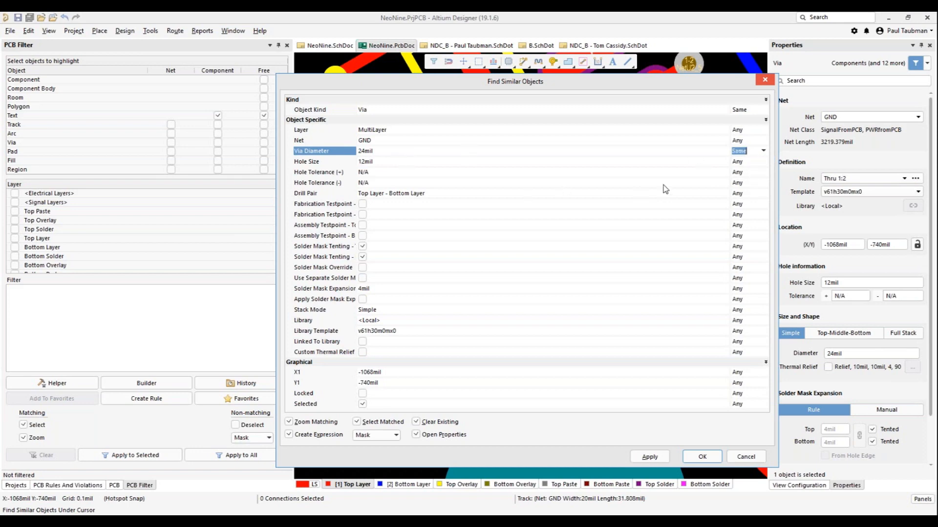
click(746, 163)
click(764, 161)
click(754, 182)
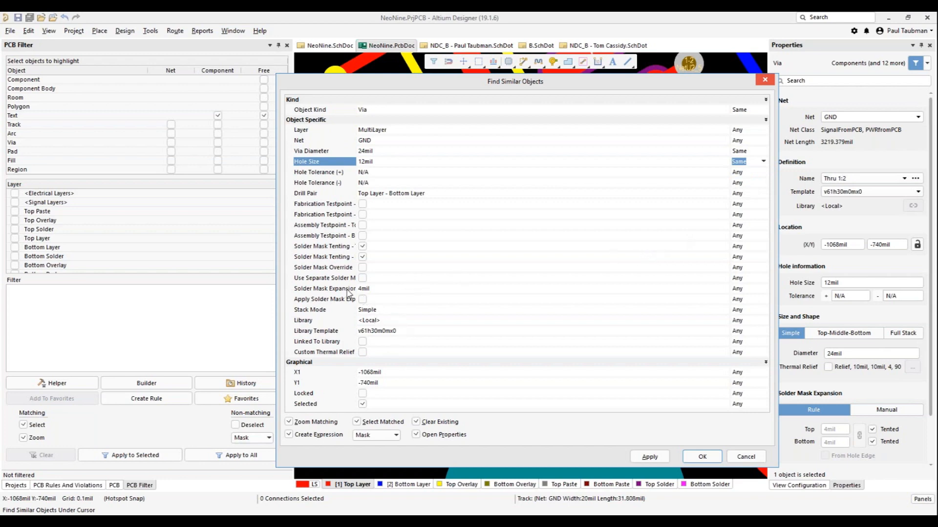
Step: Set Solder Mask Expansion to Same as well and apply the similar-via search
click(741, 289)
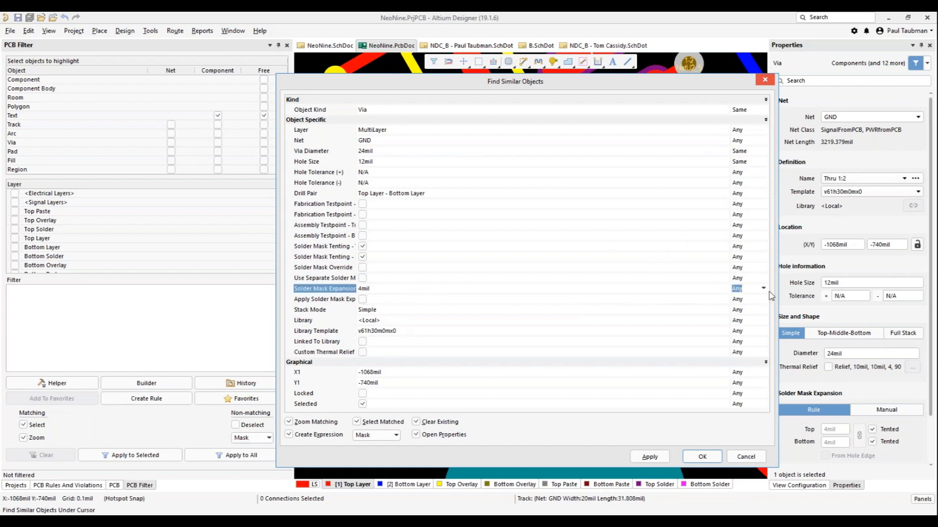
click(764, 289)
click(754, 308)
click(653, 457)
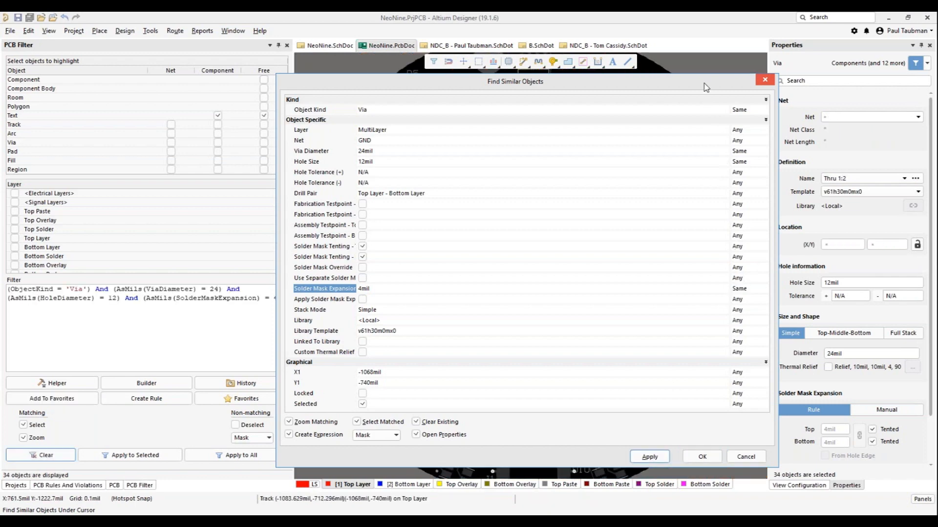
Step: Move the search dialog aside to inspect the highlighted vias and generated expression, and accept the search
click(765, 80)
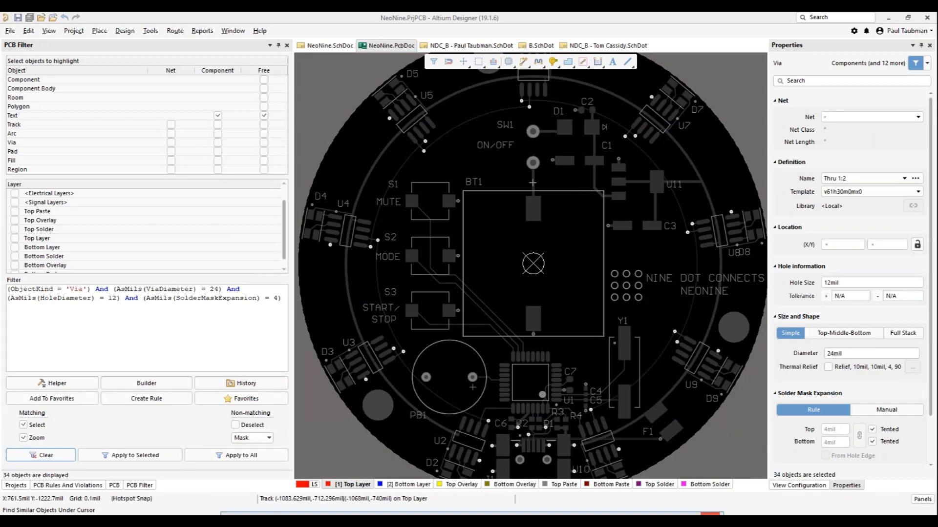
click(516, 473)
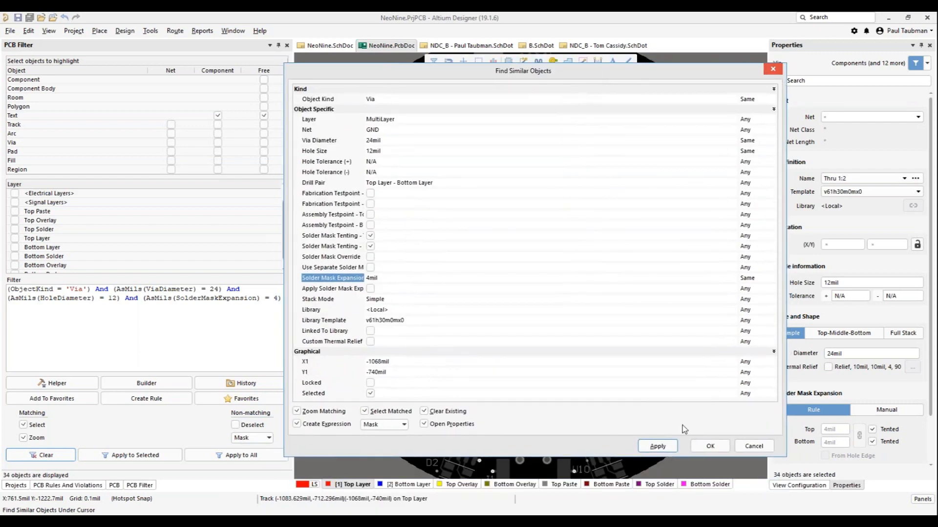
click(703, 438)
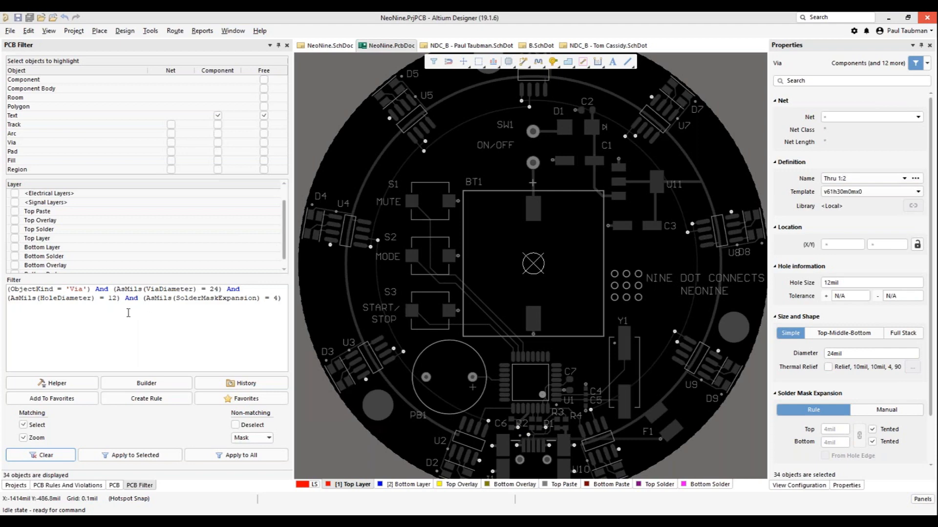
Step: Start a new query in the Builder and add a Belongs to Component condition for D1
click(132, 292)
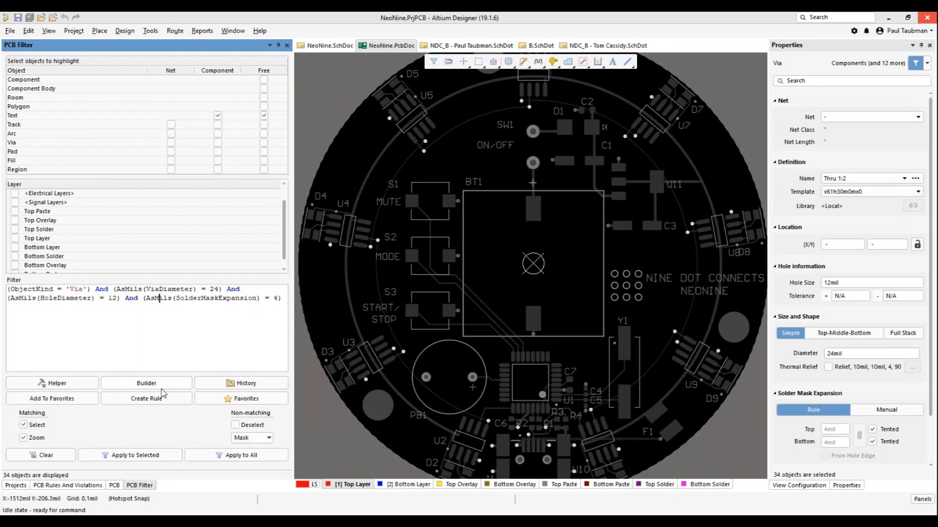
click(147, 383)
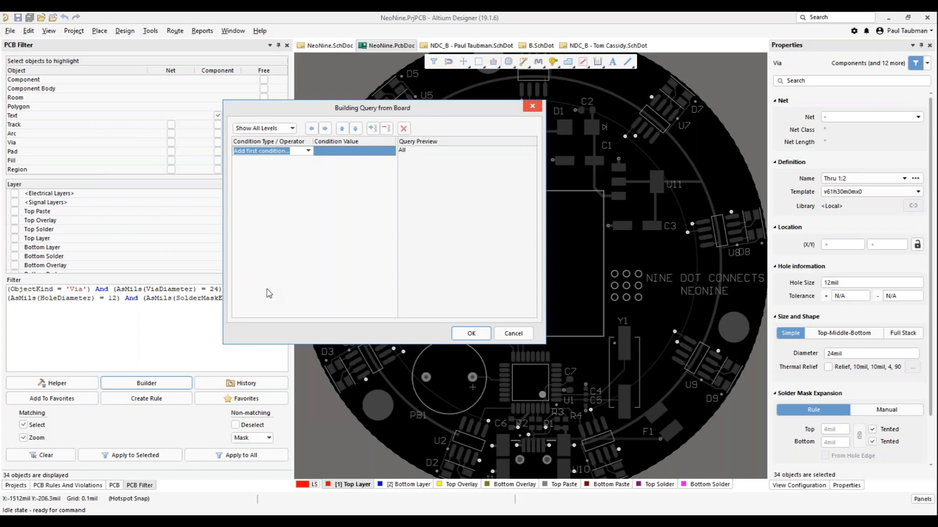
click(309, 152)
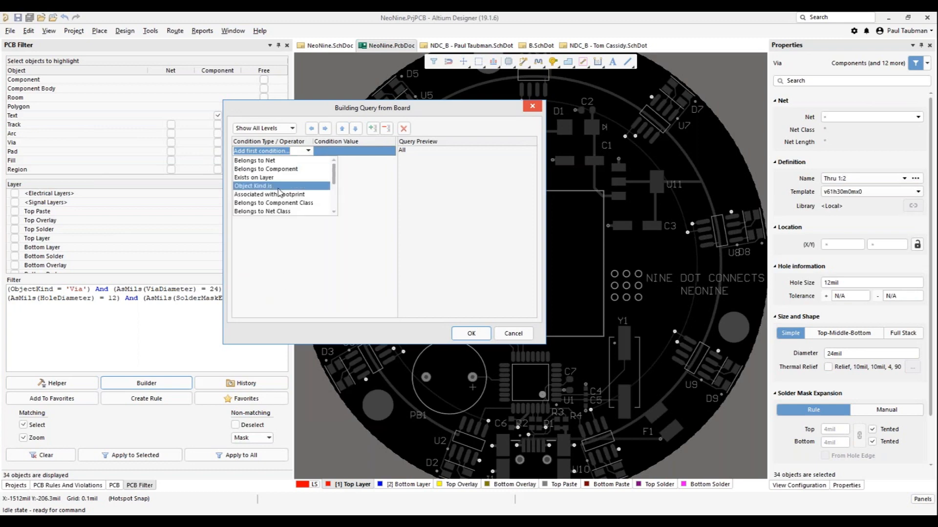
scroll(281, 205, down, 3)
scroll(279, 198, up, 5)
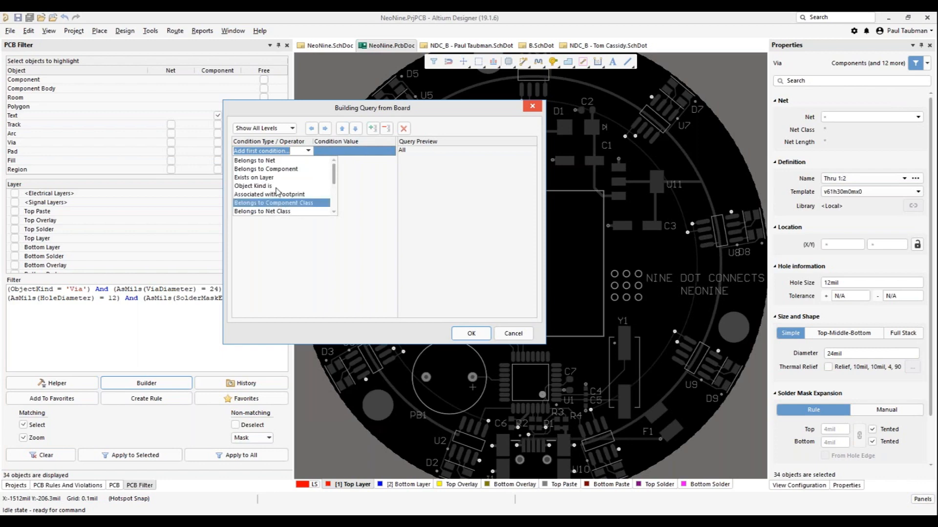
click(256, 166)
click(354, 152)
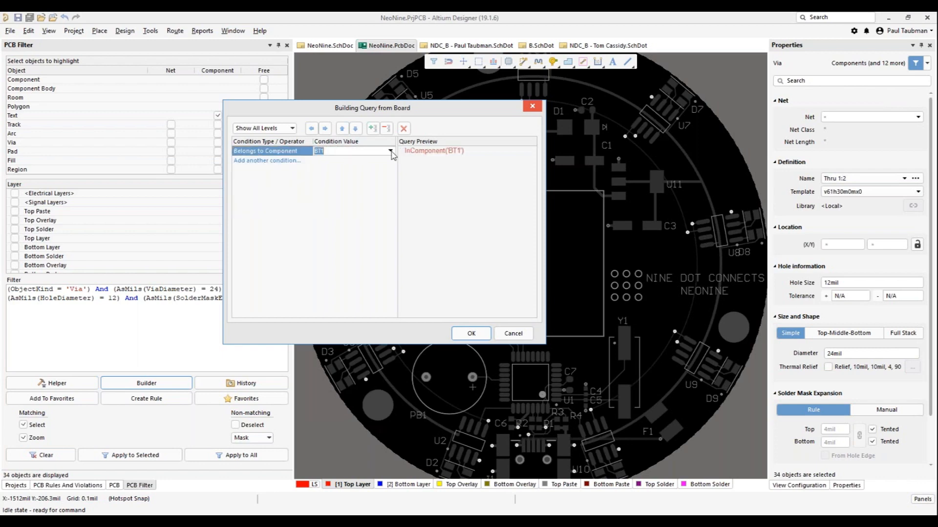
click(391, 152)
scroll(369, 182, down, 3)
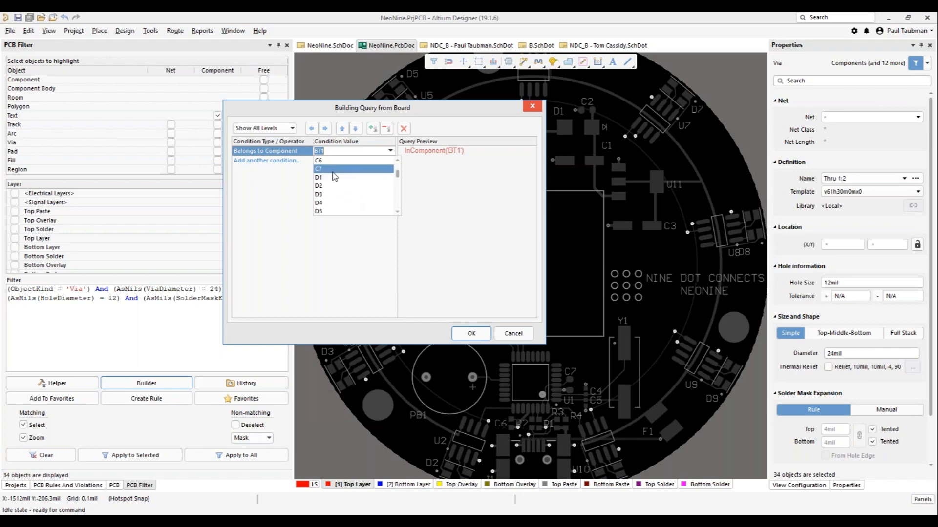
click(370, 178)
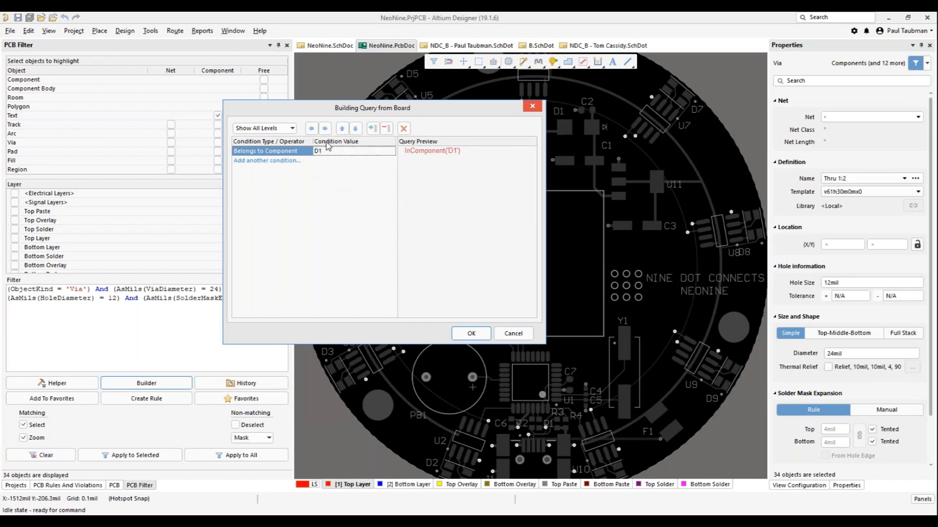
Step: Change the first query condition to Belongs to Net with the value GND
click(294, 151)
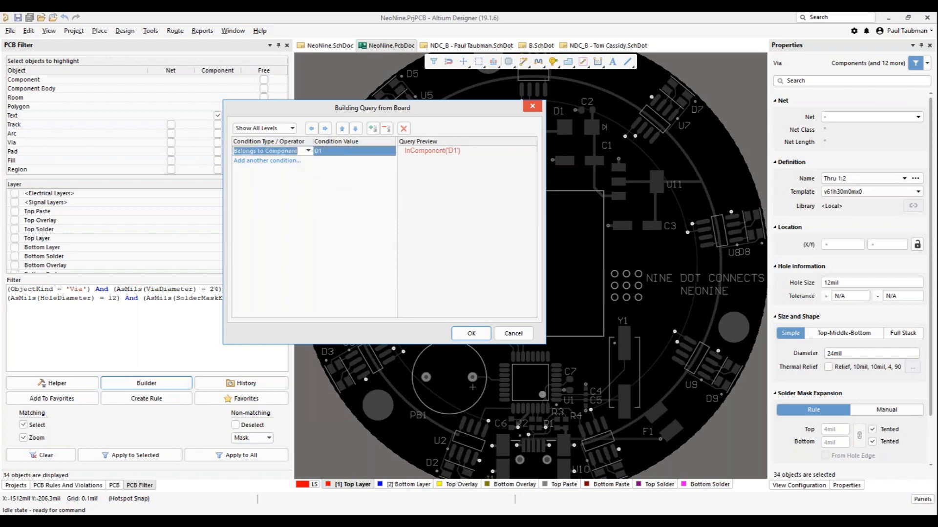
click(309, 152)
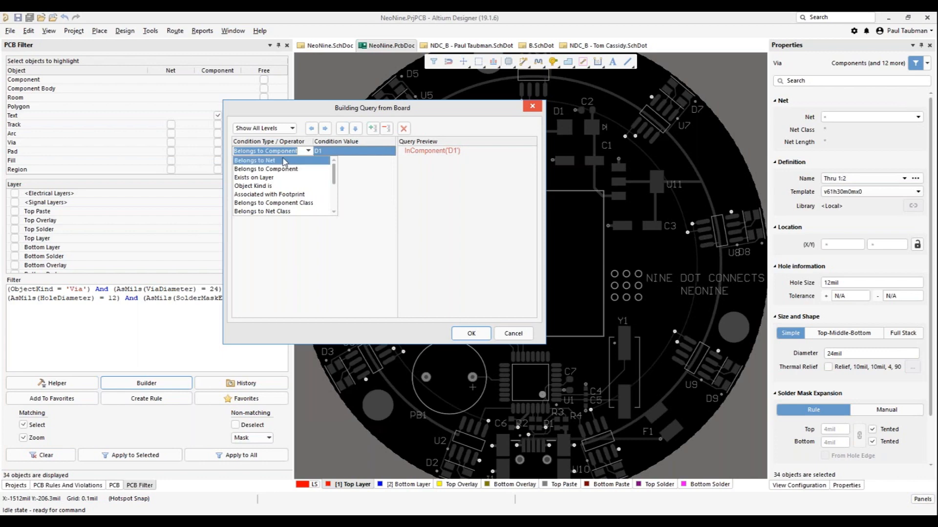
click(320, 161)
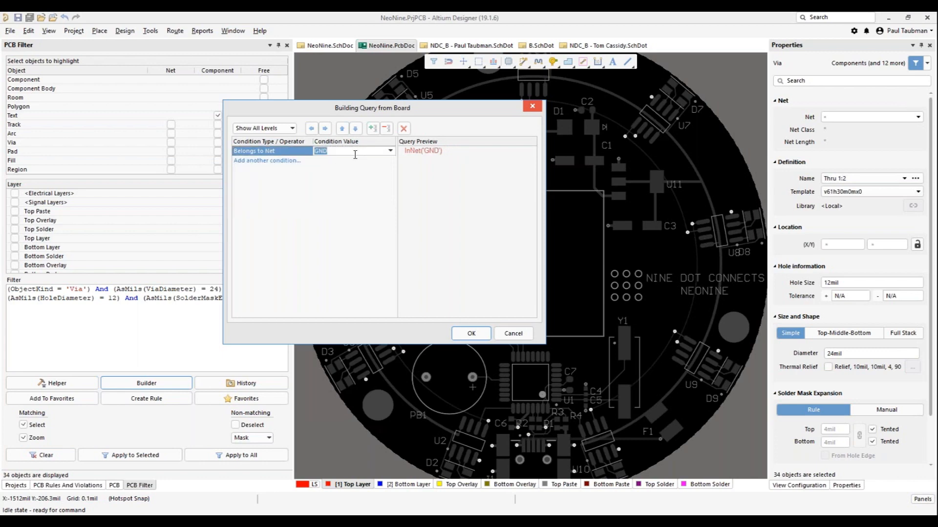
Step: Try to add a second Belongs to Net condition for VCC, joined with AND
click(286, 162)
click(286, 162)
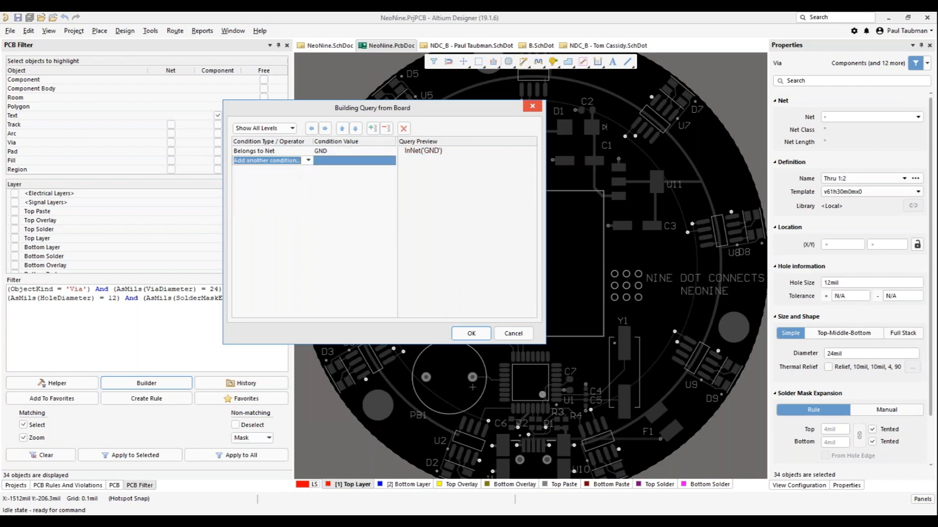
click(308, 160)
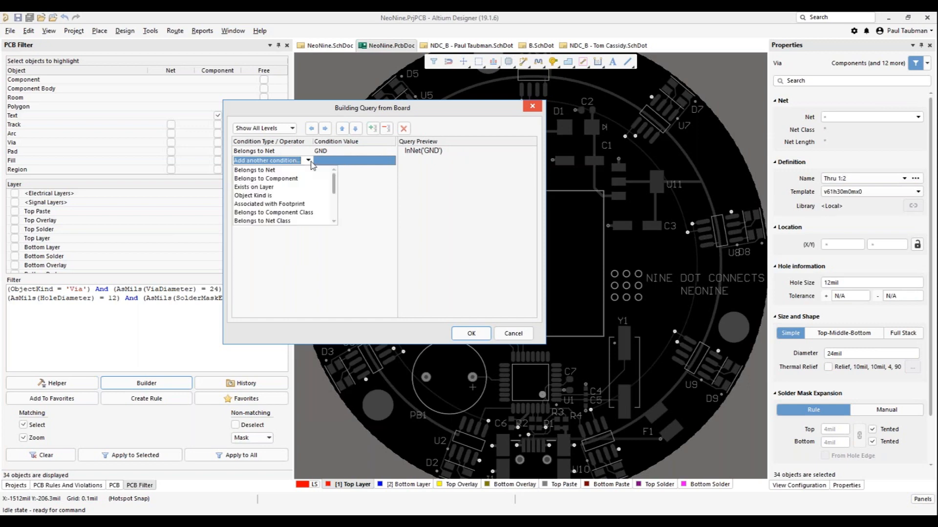
click(300, 172)
click(336, 170)
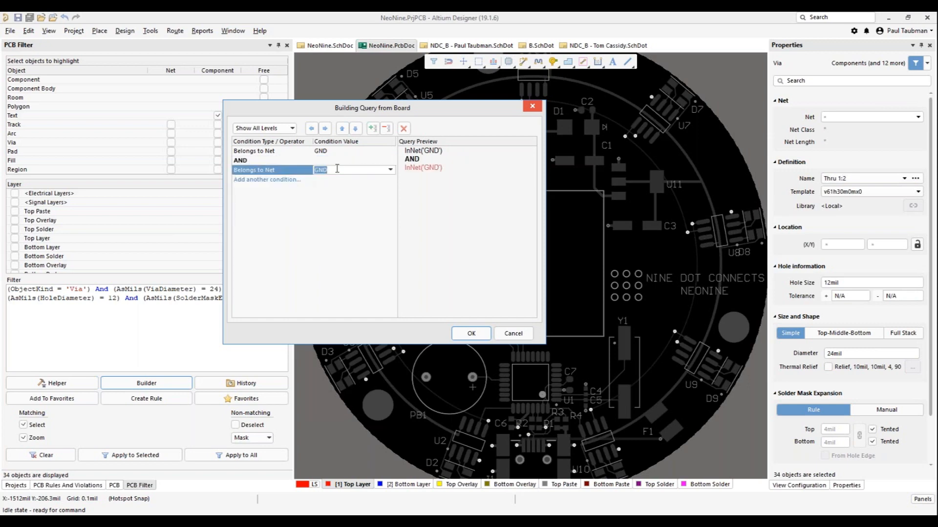
text(VCC)
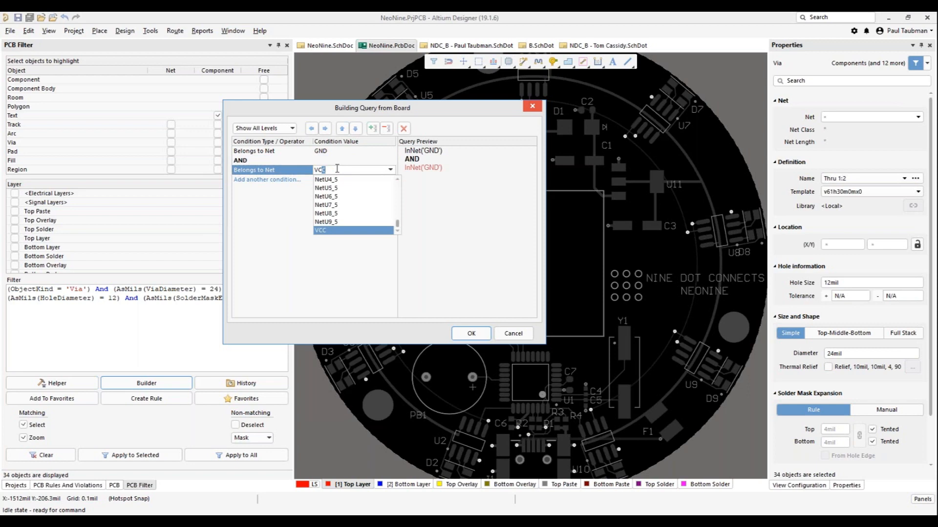
key(Return)
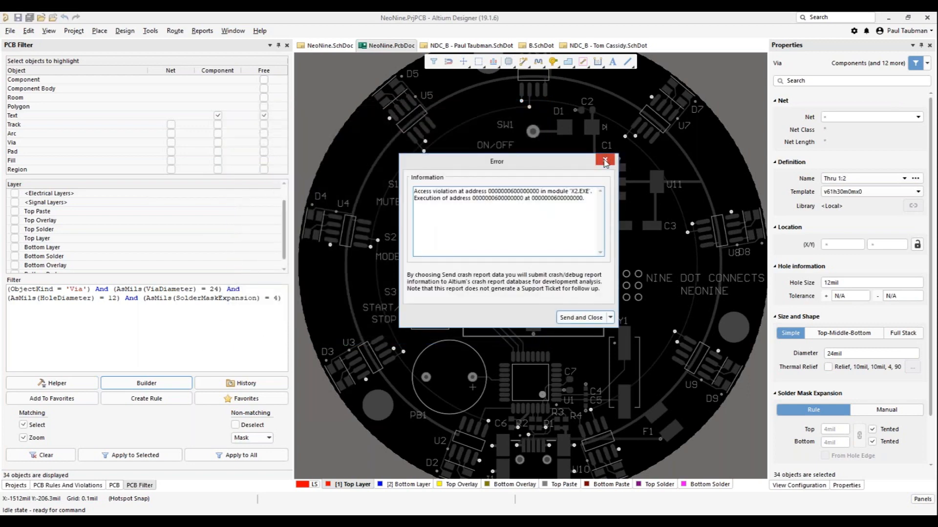
click(605, 162)
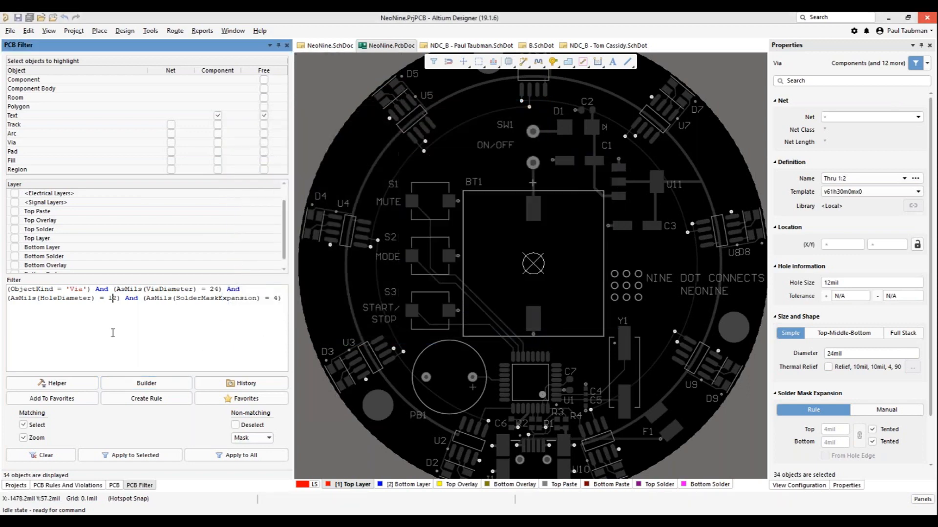
Step: Reopen the query Builder and set the first condition to Belongs to Net GND
click(125, 31)
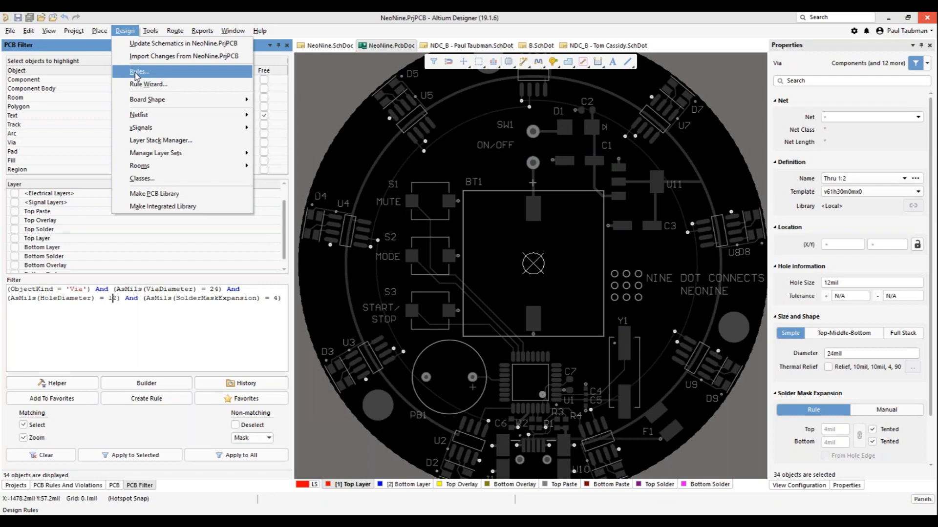
click(125, 396)
click(146, 384)
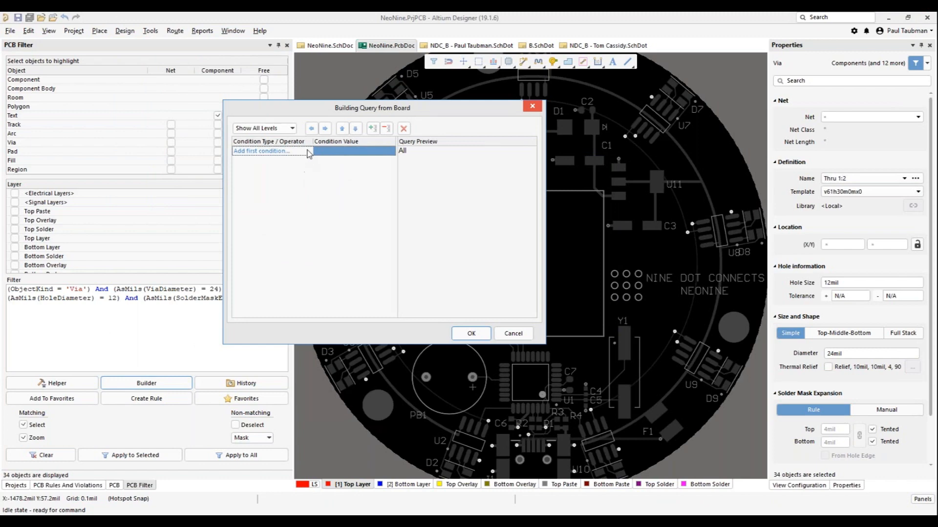
click(309, 153)
click(308, 151)
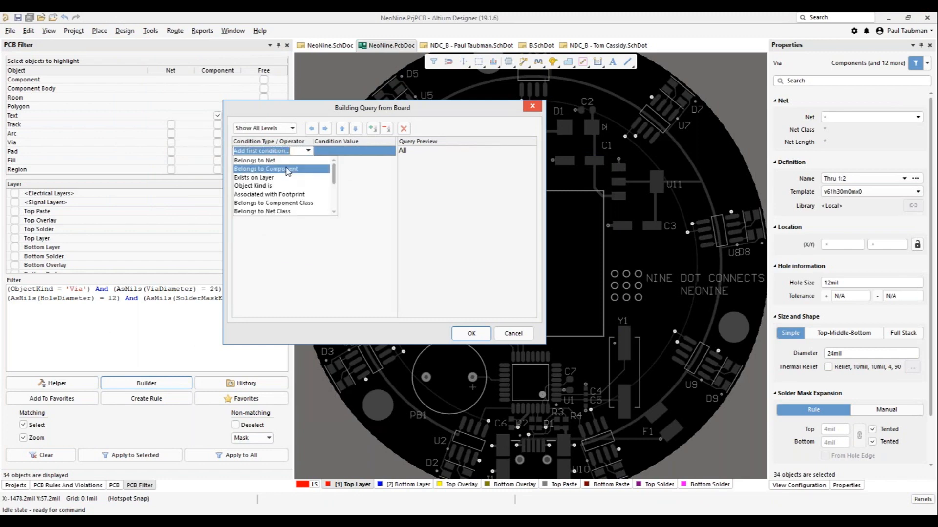
click(255, 160)
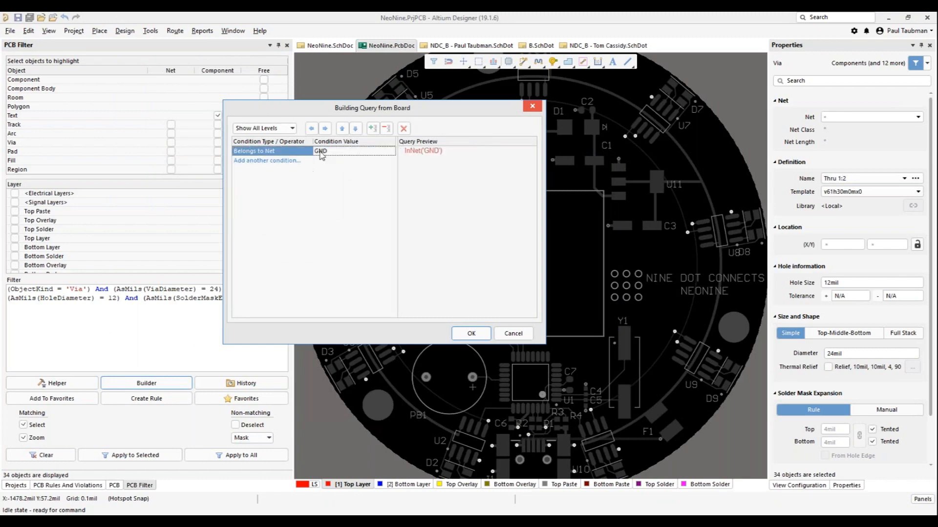
Step: Add a second Belongs to Net condition for VCC, joined with AND, and accept the query
click(276, 162)
click(308, 160)
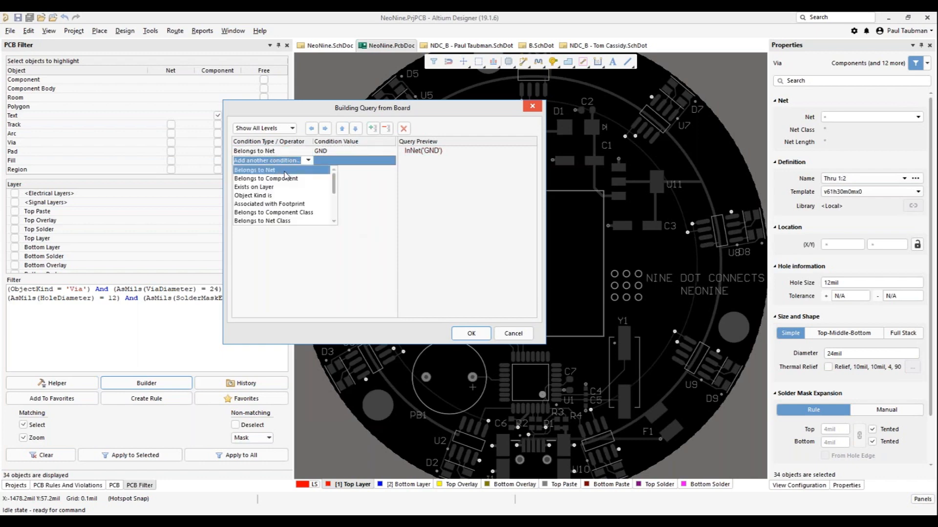
click(264, 168)
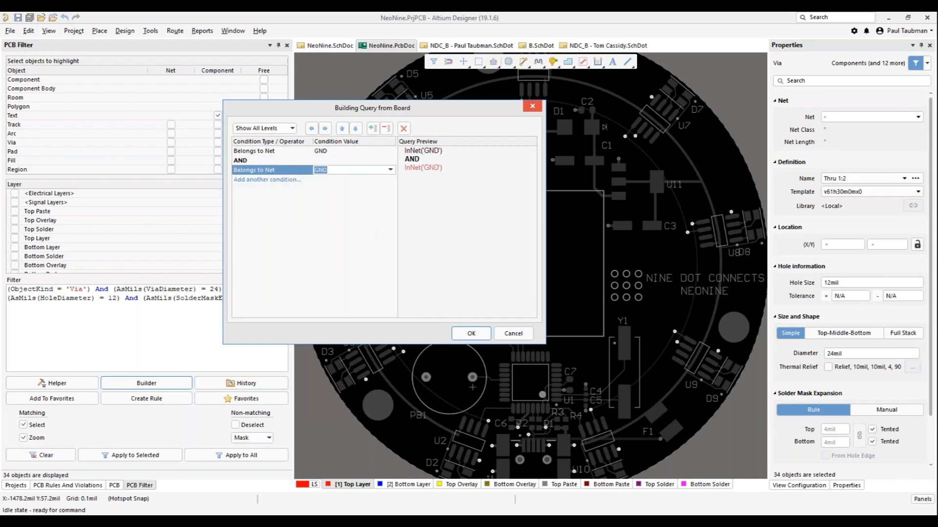
text(VCC)
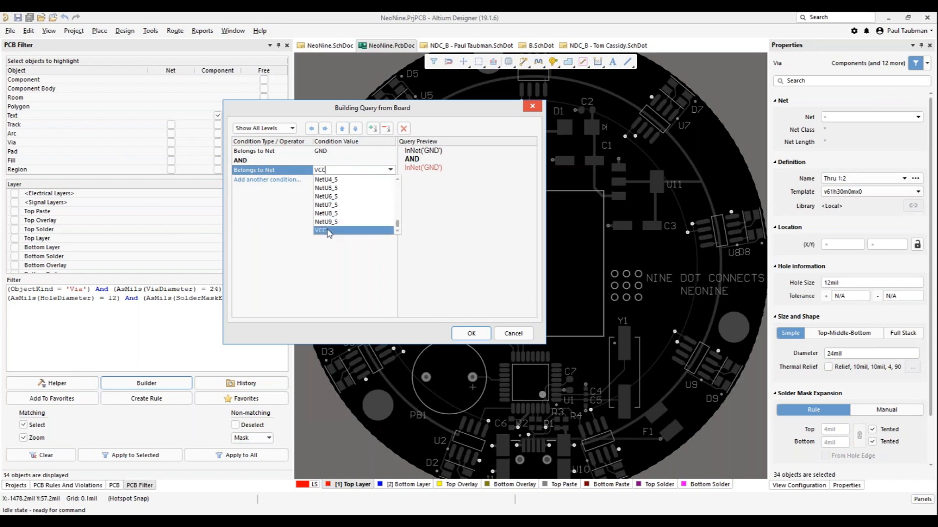
click(327, 230)
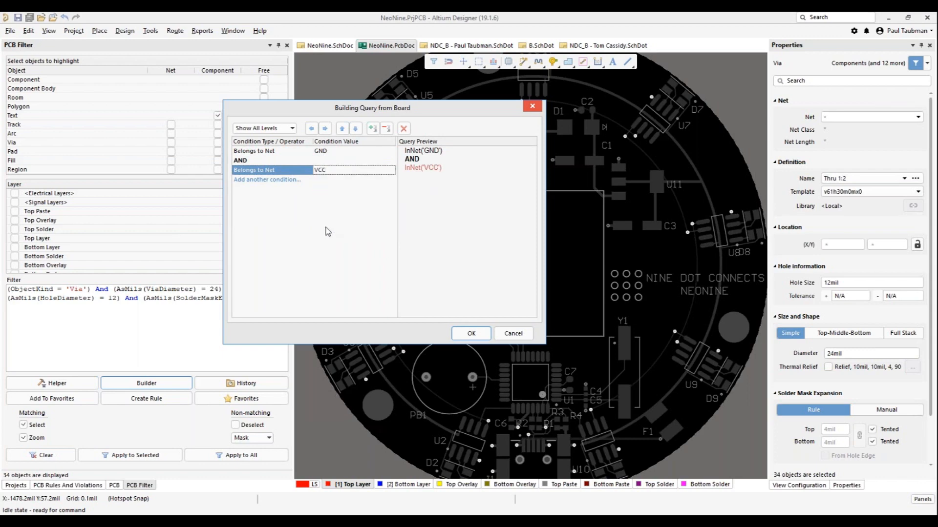
click(472, 334)
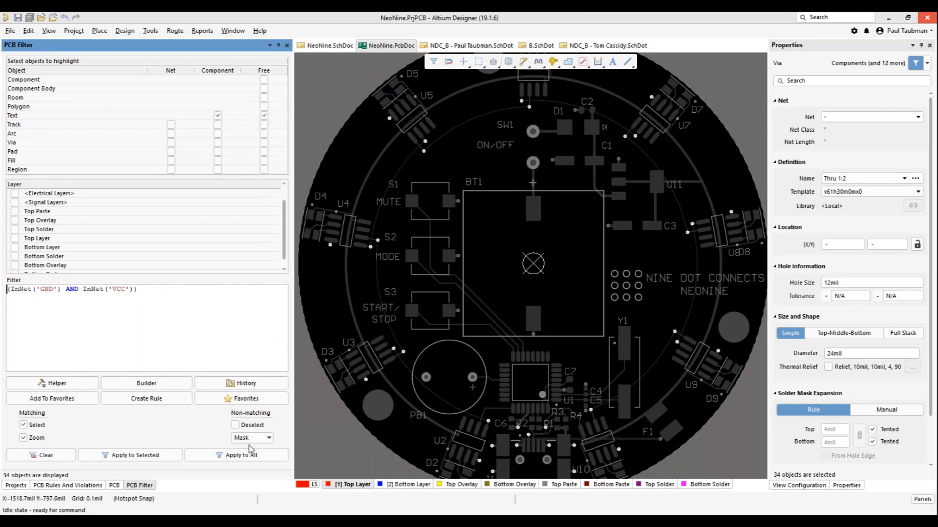
Step: Clear the existing via filter, apply the GND AND VCC net query to all objects, and highlight its AND operator
click(52, 458)
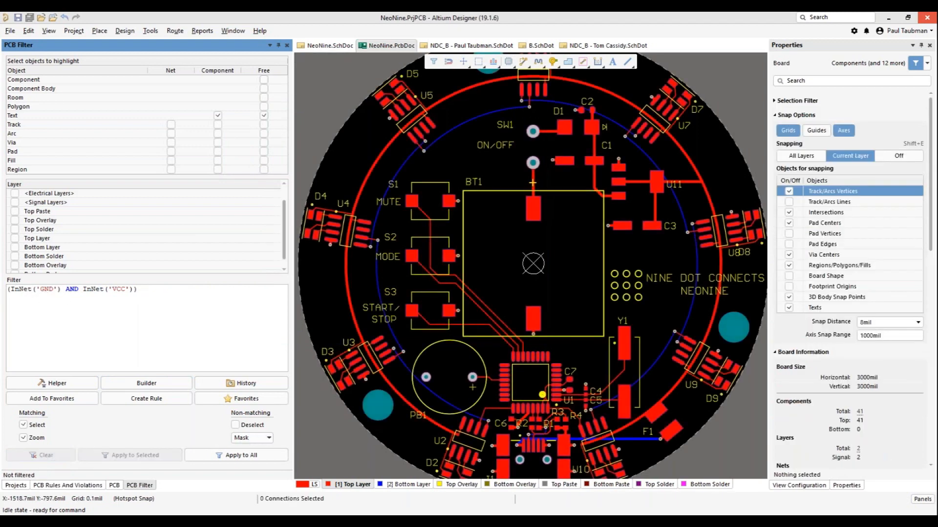
click(242, 459)
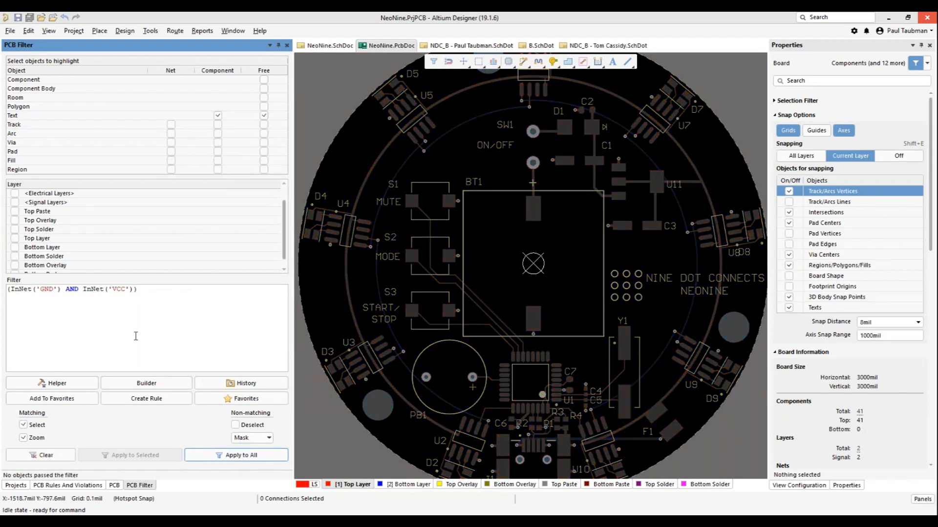
double_click(72, 289)
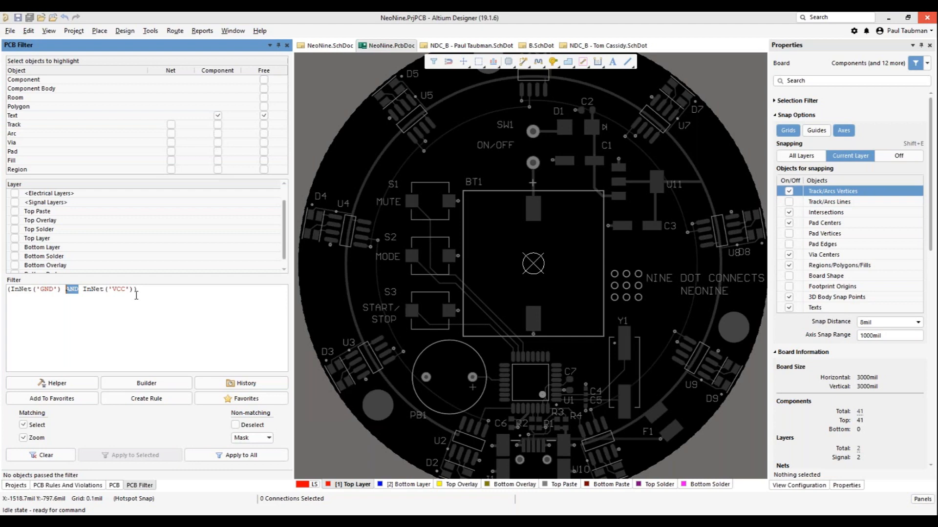
Step: Try to rebuild the query in the Builder with Belongs to Net conditions for GND and VCC, and return to the filter expression
click(136, 384)
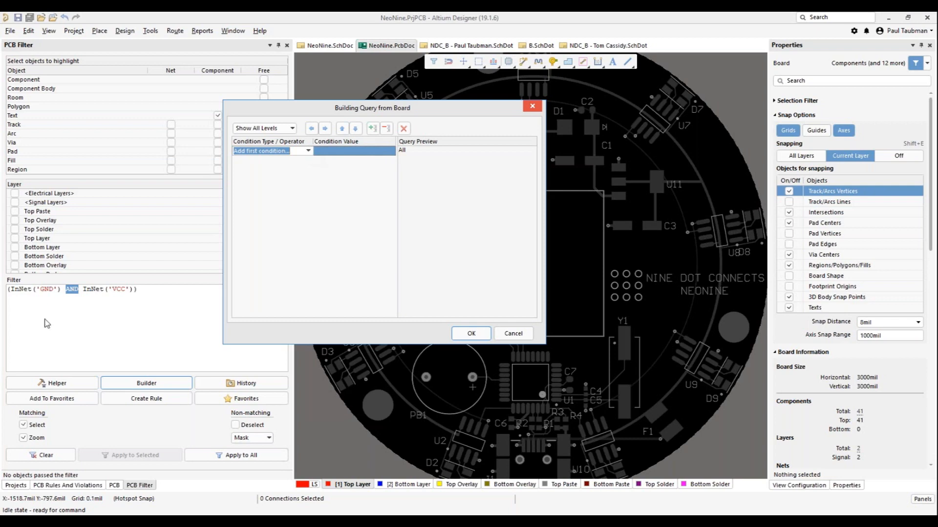
click(308, 152)
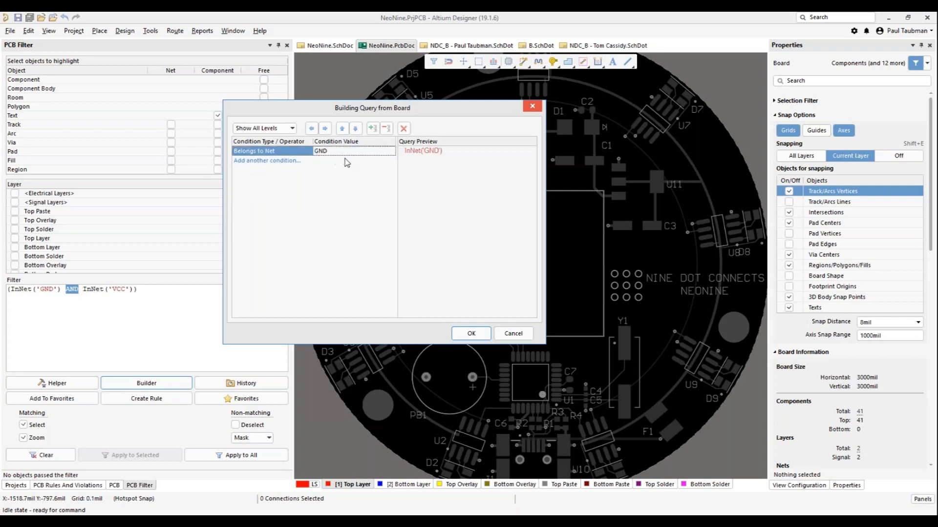
click(292, 161)
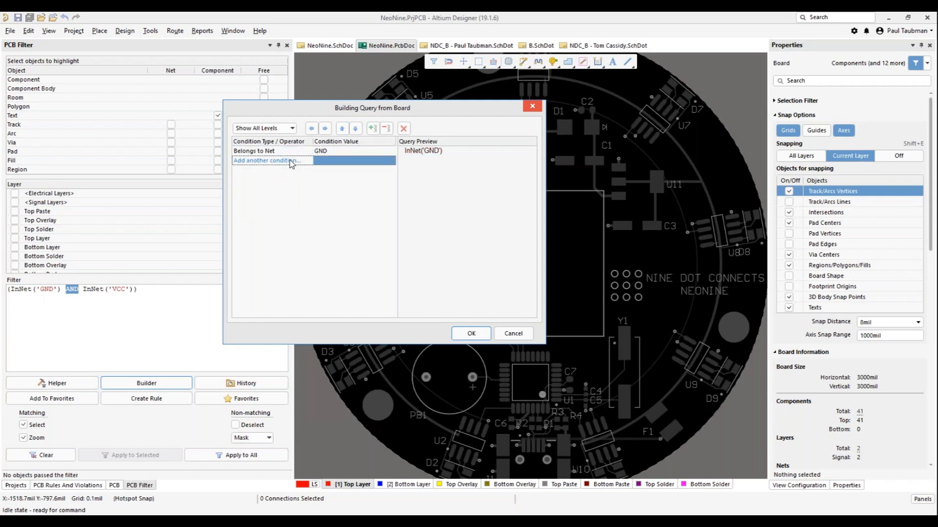
click(290, 171)
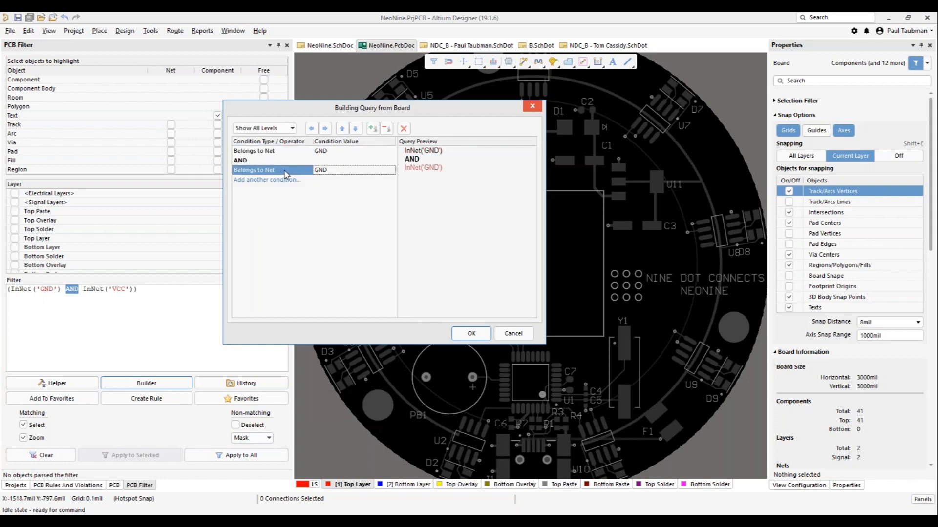
click(344, 170)
click(390, 169)
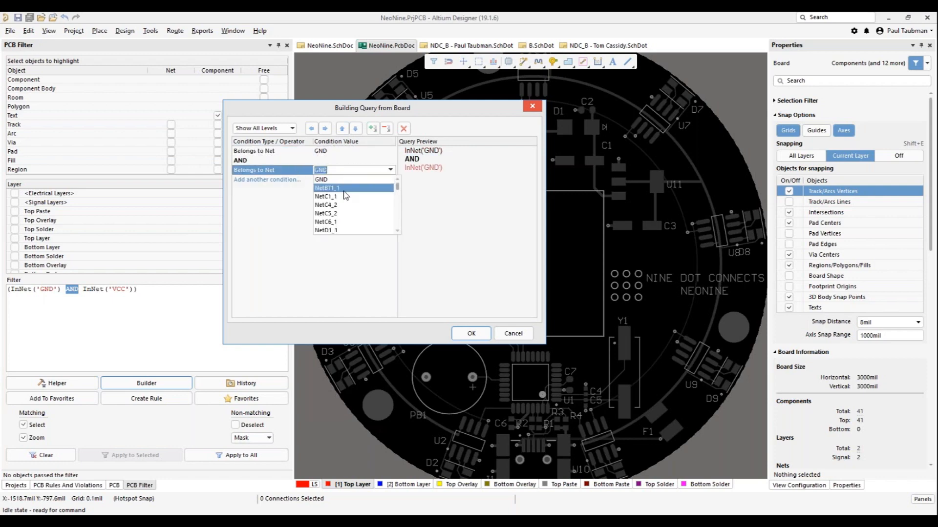
text(Vc)
key(Return)
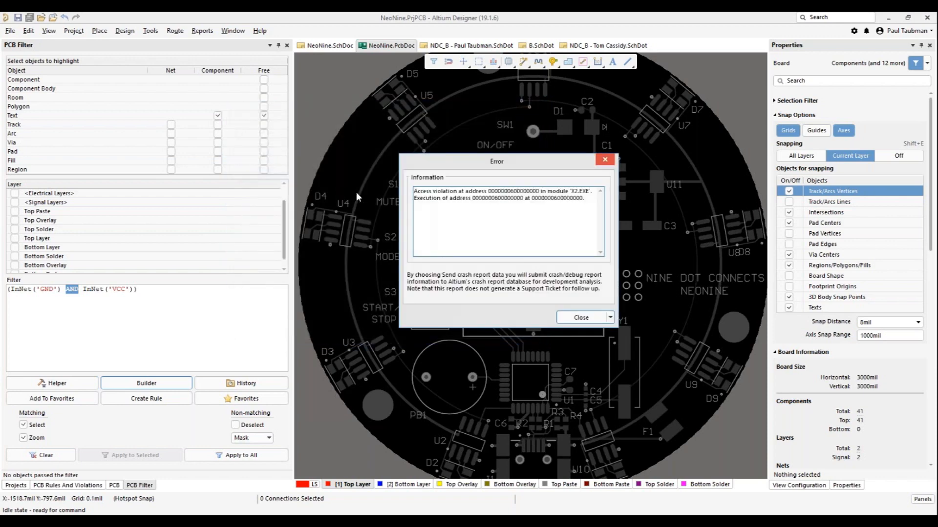
click(568, 318)
click(128, 326)
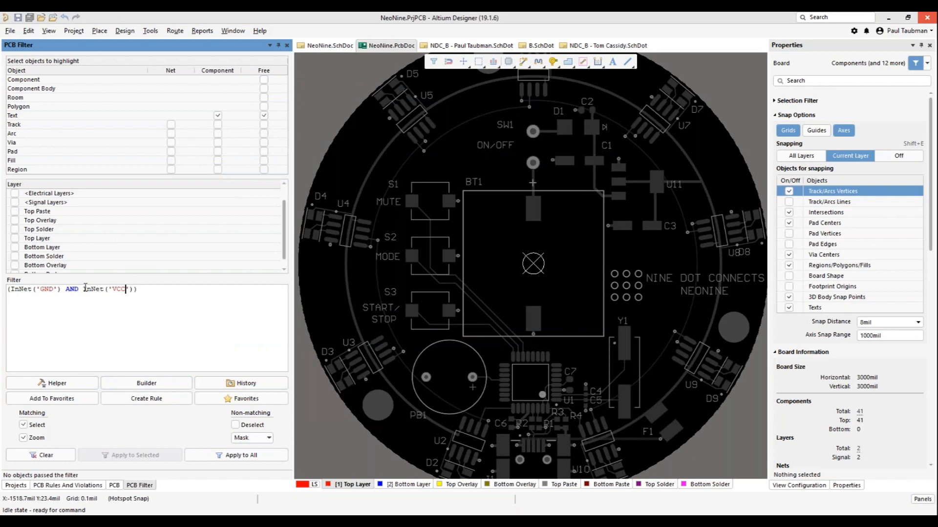
click(135, 385)
click(308, 151)
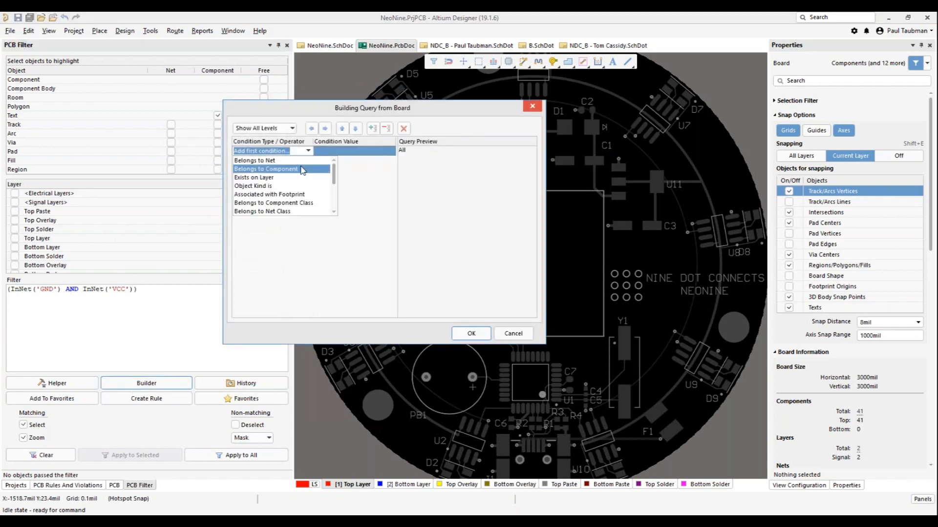
click(298, 163)
click(297, 162)
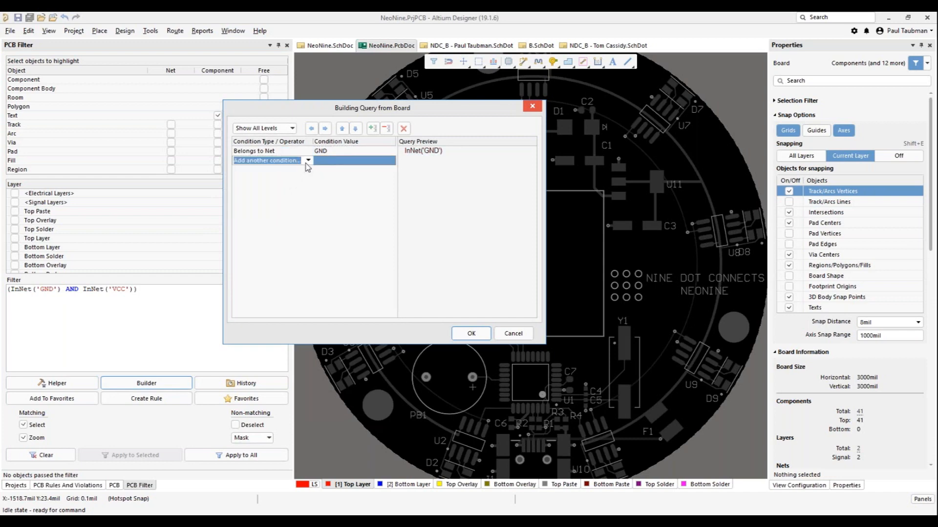
click(308, 160)
click(284, 170)
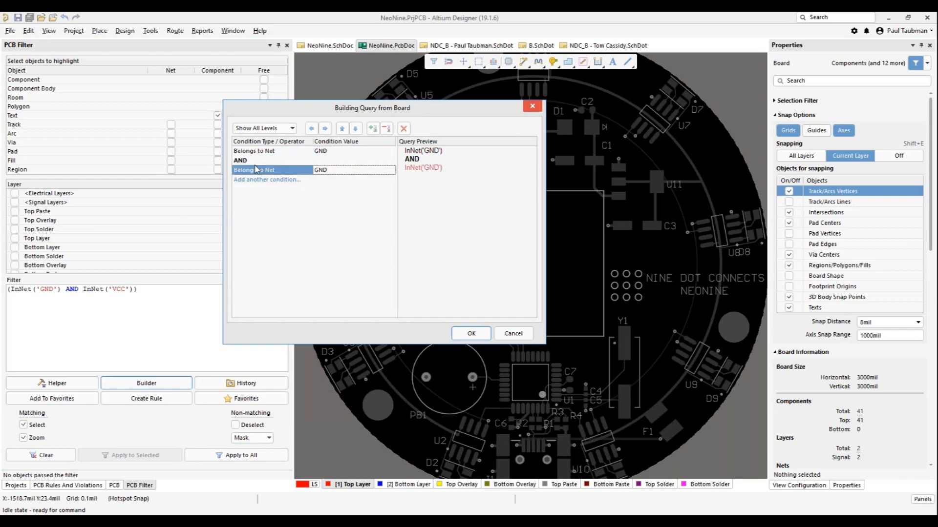
click(255, 161)
click(308, 160)
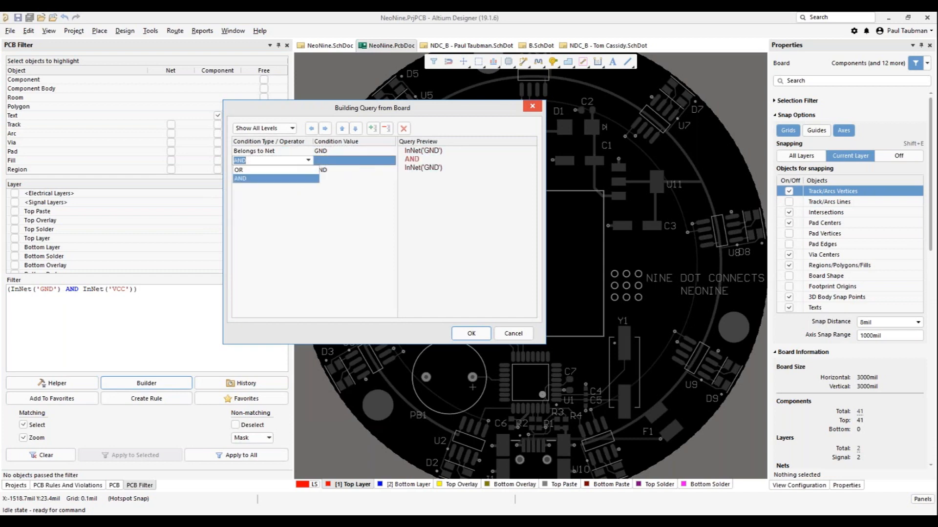
click(250, 178)
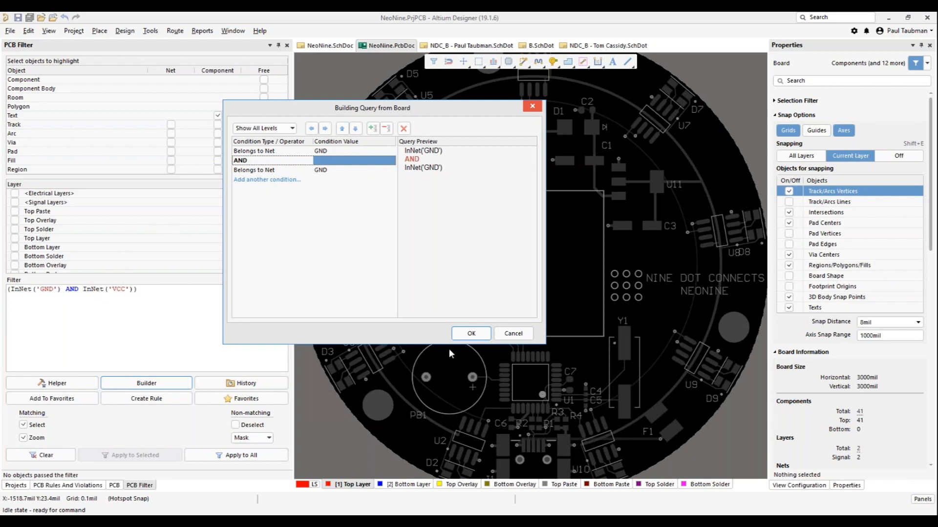
click(512, 333)
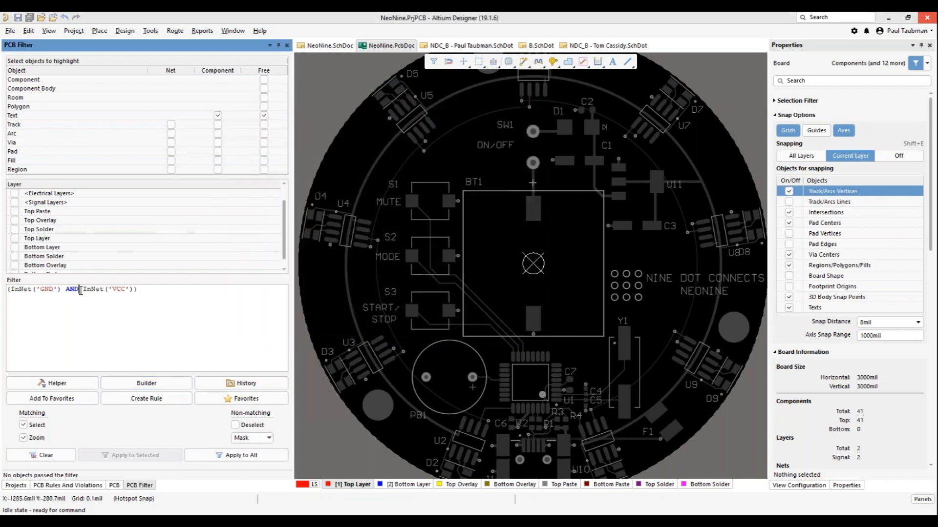
Step: Replace AND with OR between the GND and VCC conditions, reset the previous filter, and apply the query to all objects
key(BackSpace)
key(BackSpace)
key(BackSpace)
text(OR)
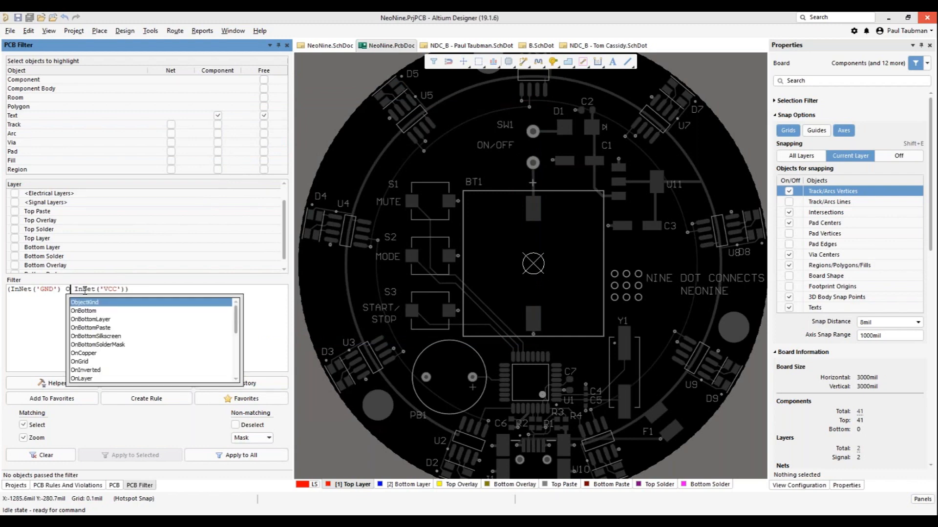
click(185, 326)
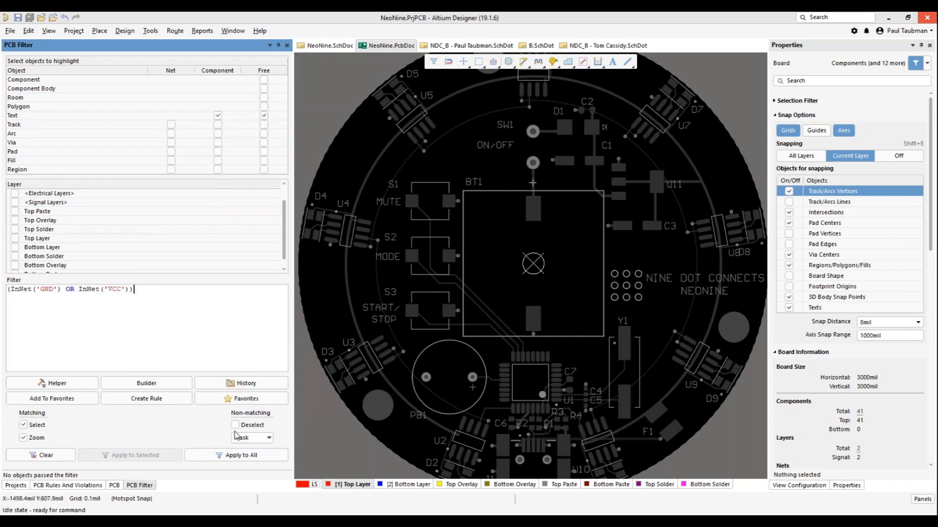
click(50, 456)
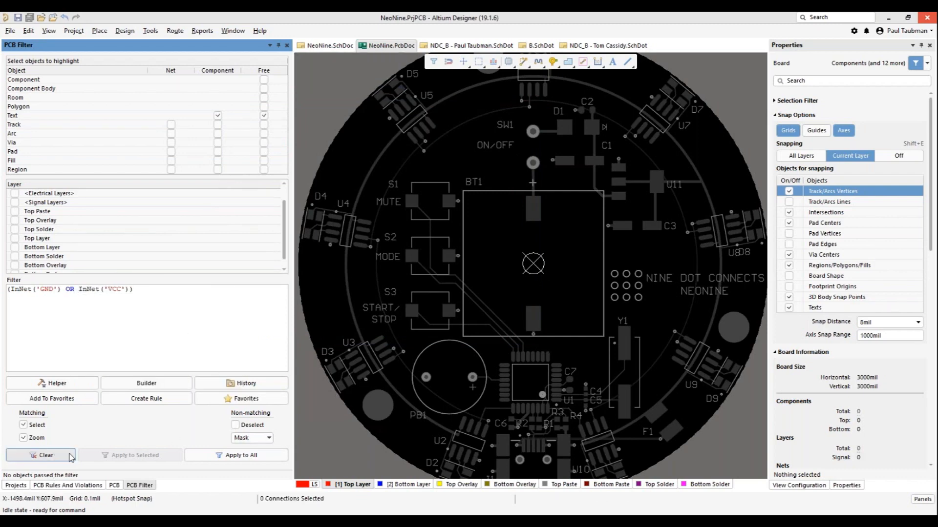
click(218, 458)
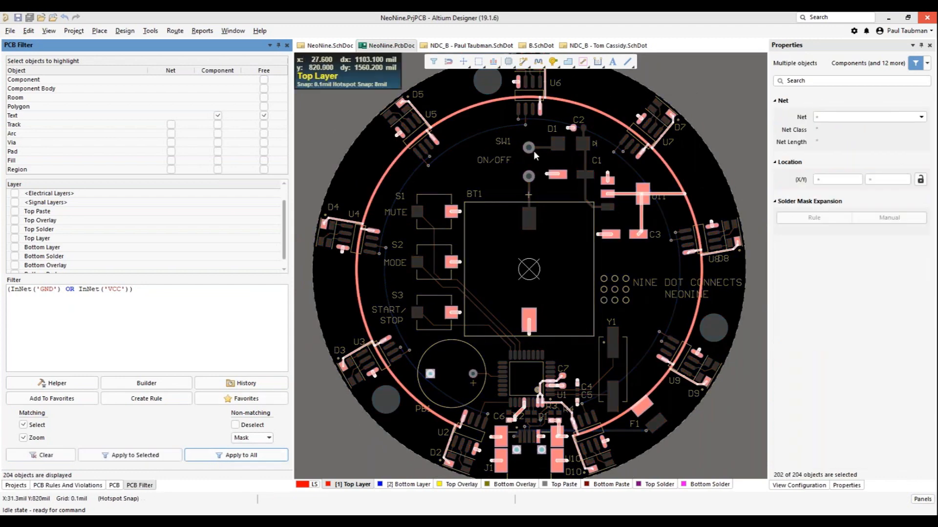
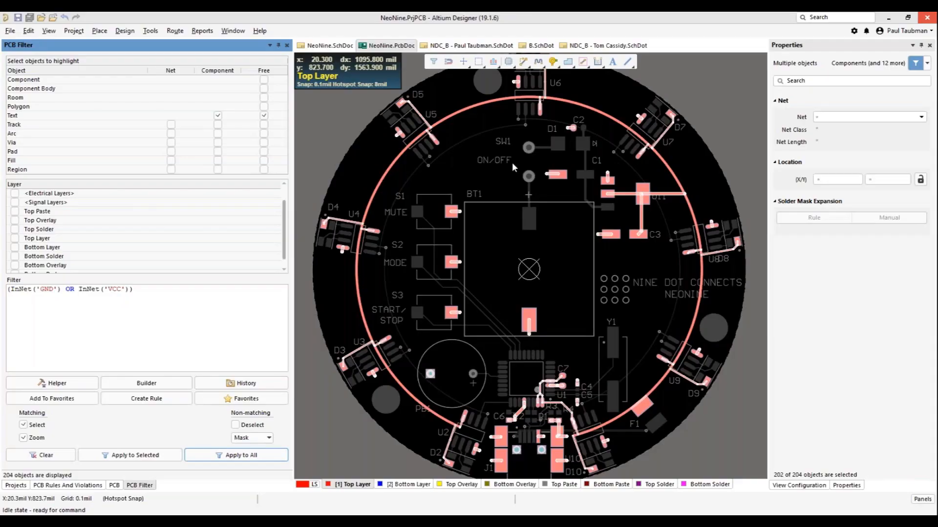
Step: Clear the applied GND OR VCC filter from the board
click(323, 411)
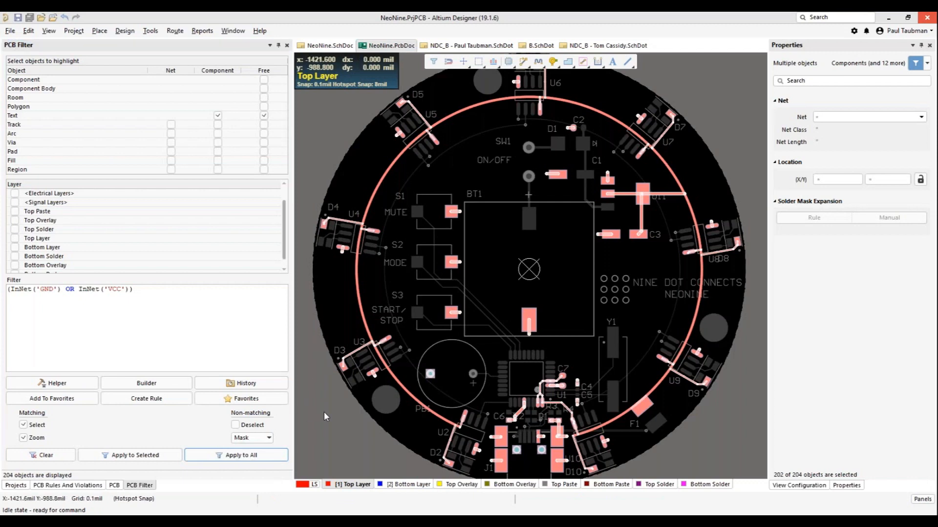
click(43, 455)
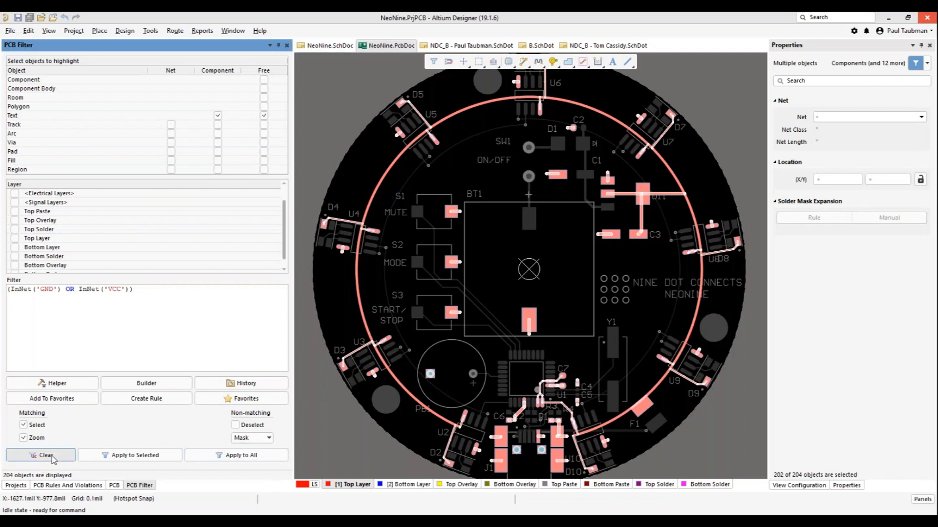
click(313, 157)
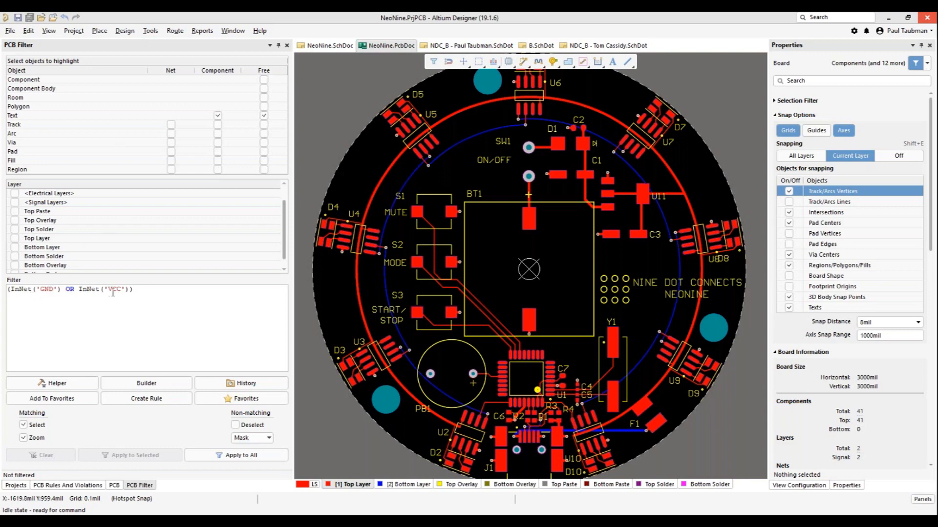
Step: Examine the board's object classes in the Object Class Explorer and close it without changes
click(125, 32)
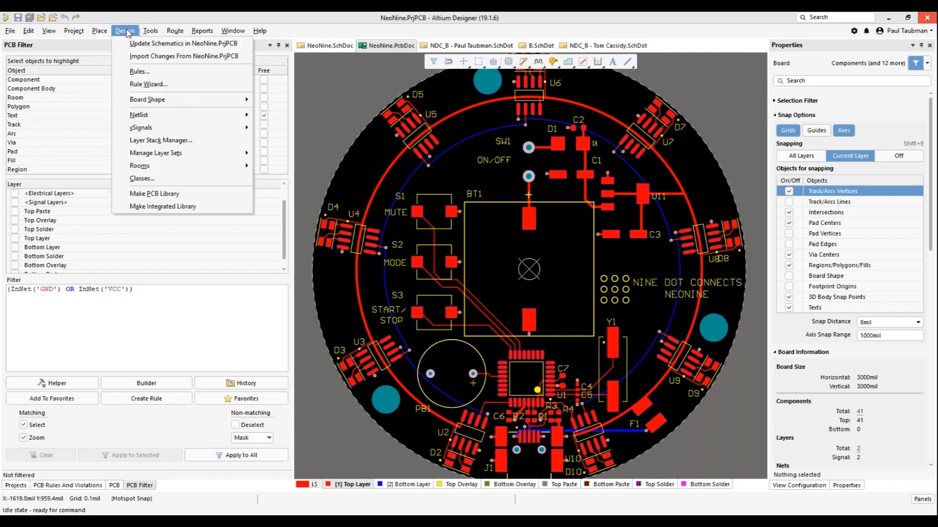
click(131, 182)
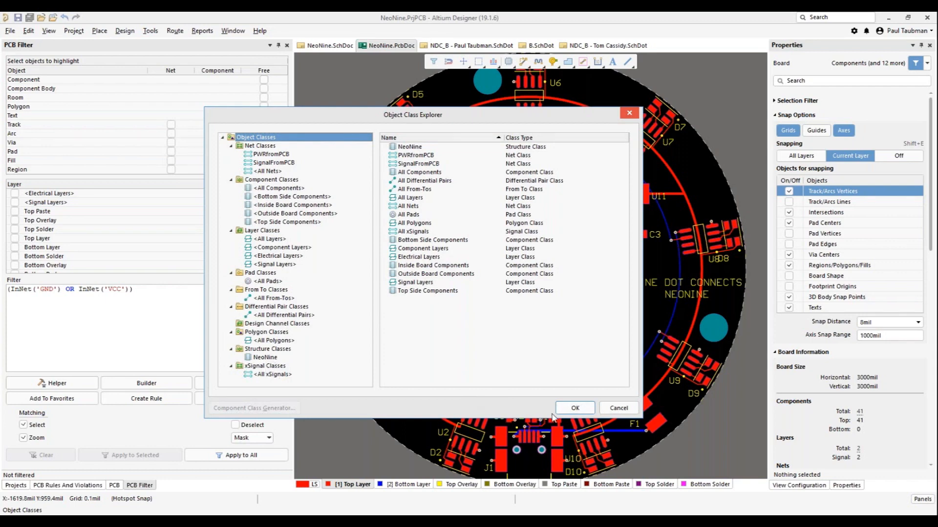
click(618, 409)
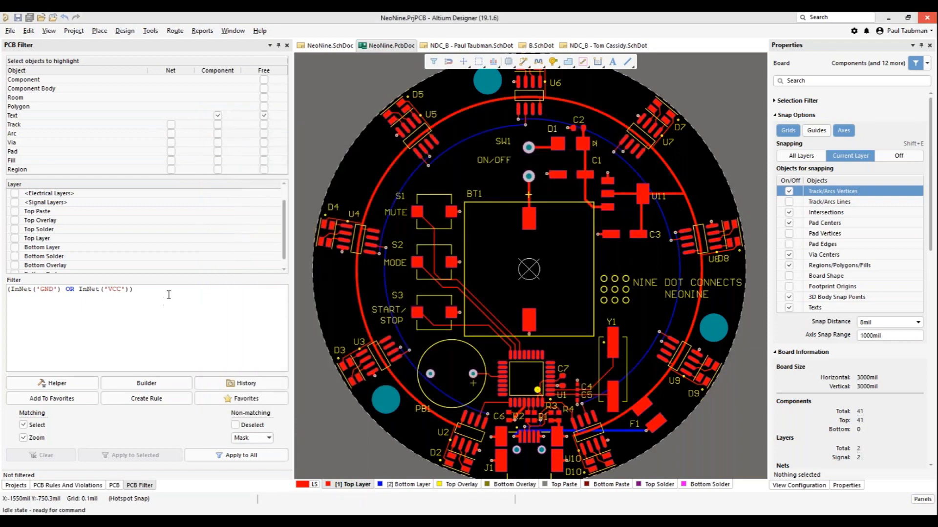
Step: Place a rectangular room about 568 by 564 mil around component U1 on the top layer
drag(169, 295, 7, 300)
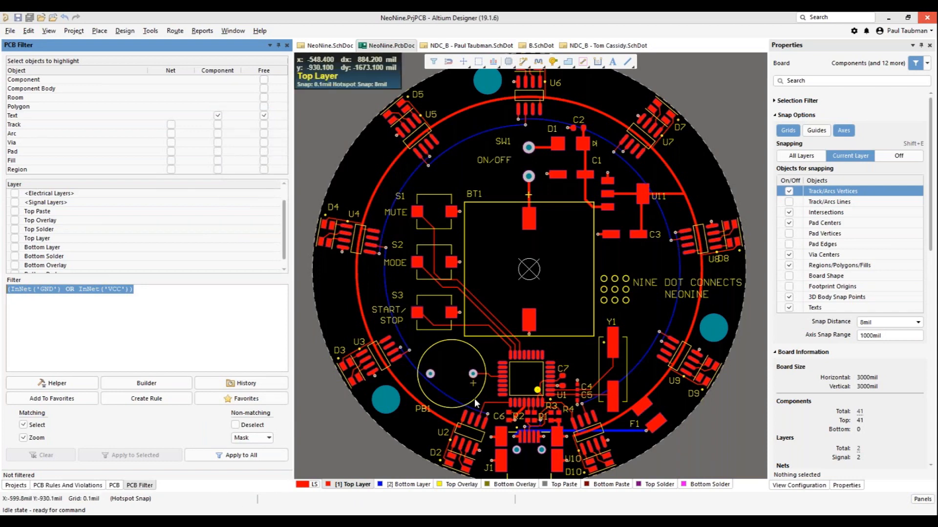
ctrl+scroll(478, 390, up, 4)
right_drag(495, 388, 476, 287)
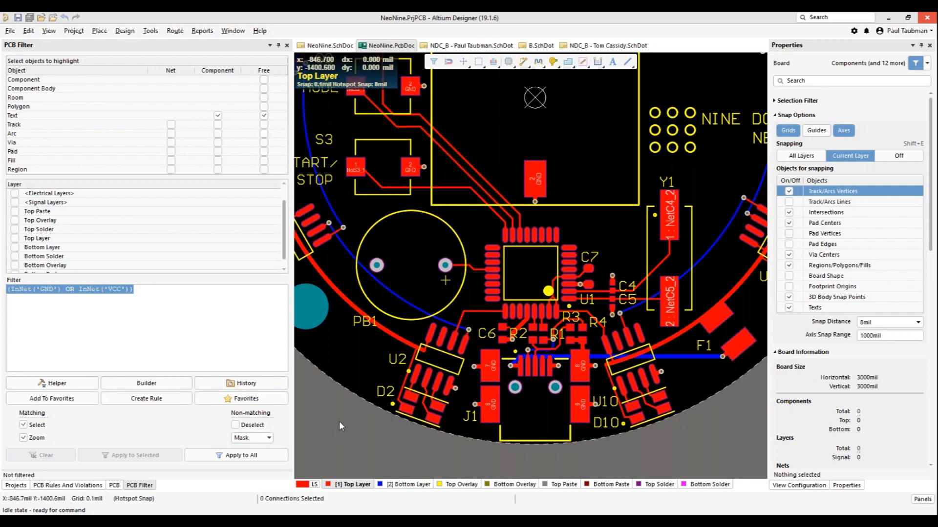
click(136, 34)
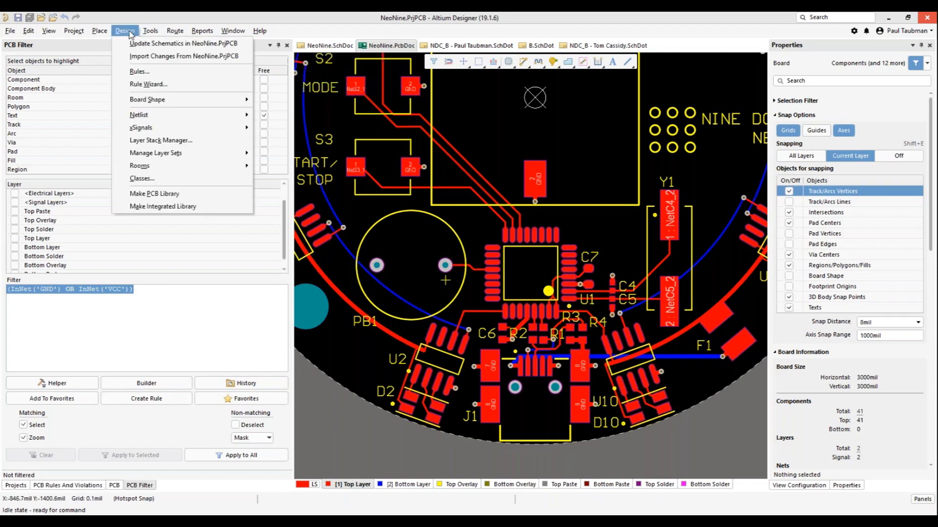
mouse_move(108, 37)
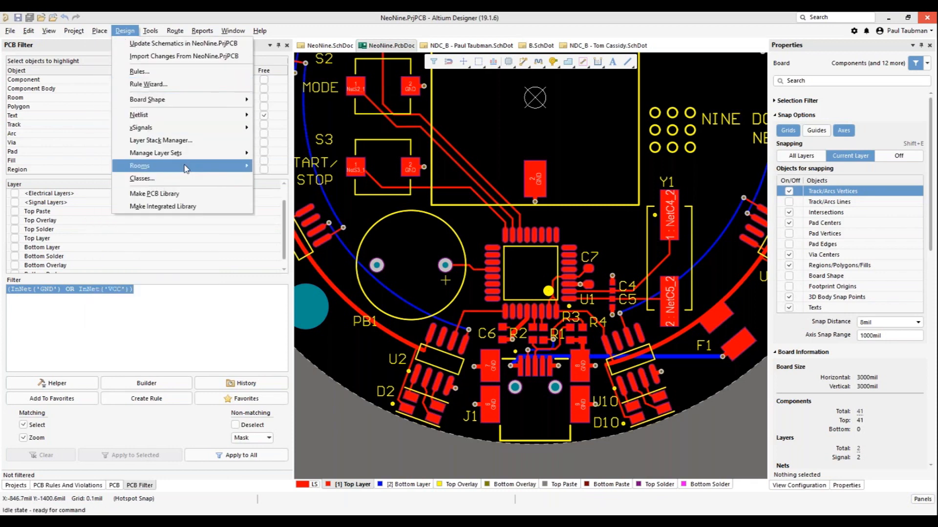
mouse_move(193, 167)
click(325, 170)
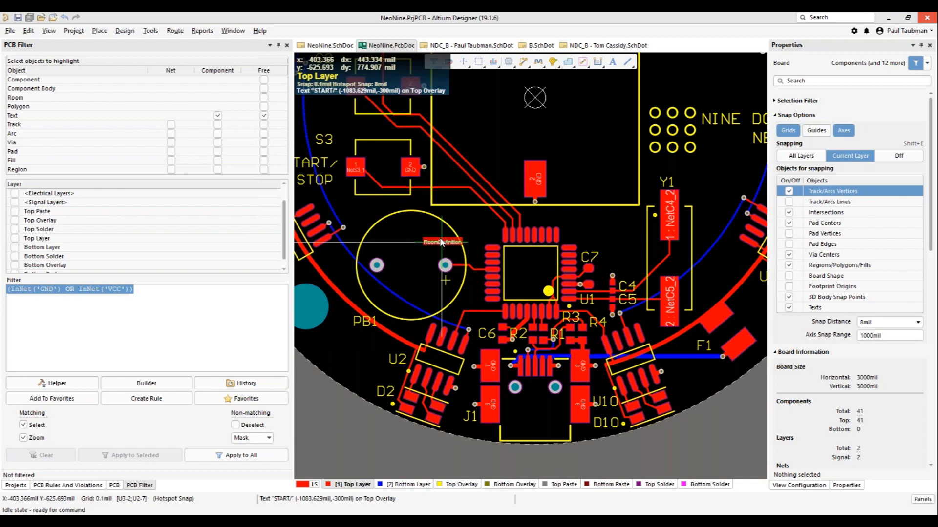
click(474, 220)
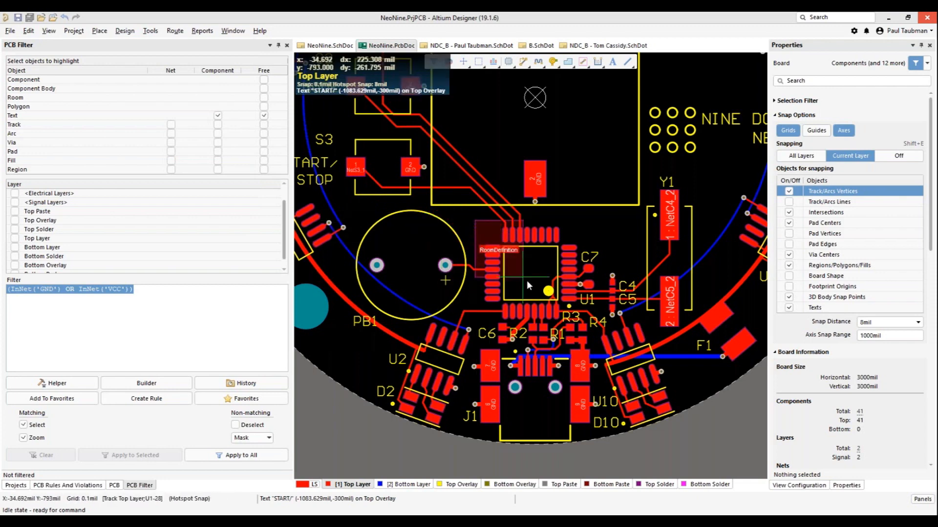
click(606, 350)
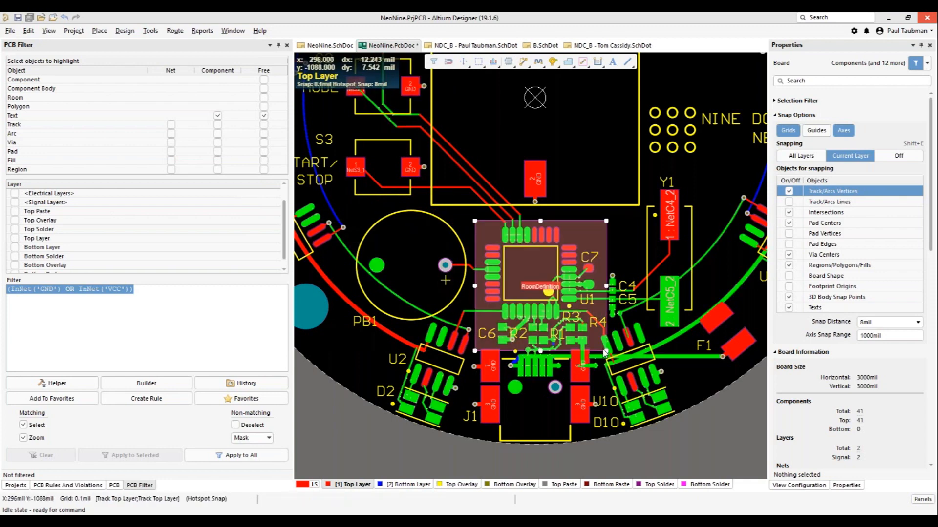
right_click(505, 159)
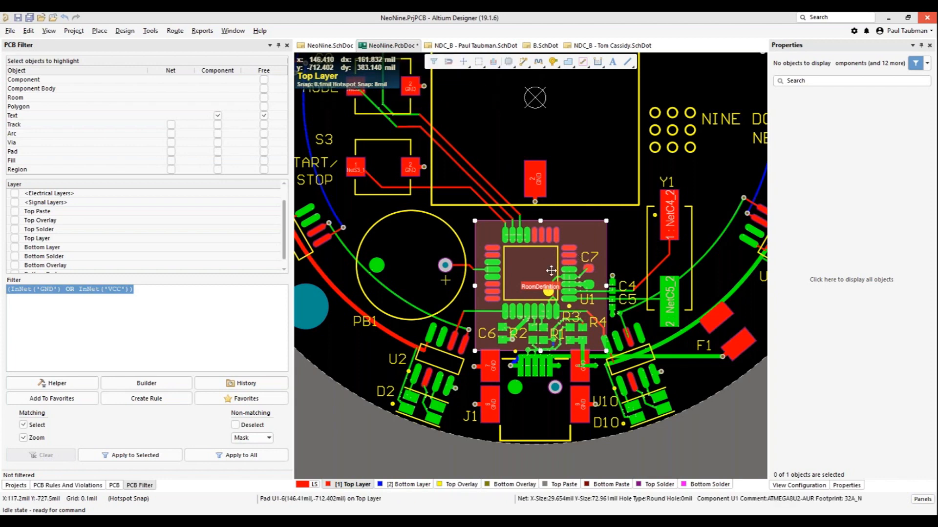
Step: Rename the room around U1 as U1Region
double_click(580, 244)
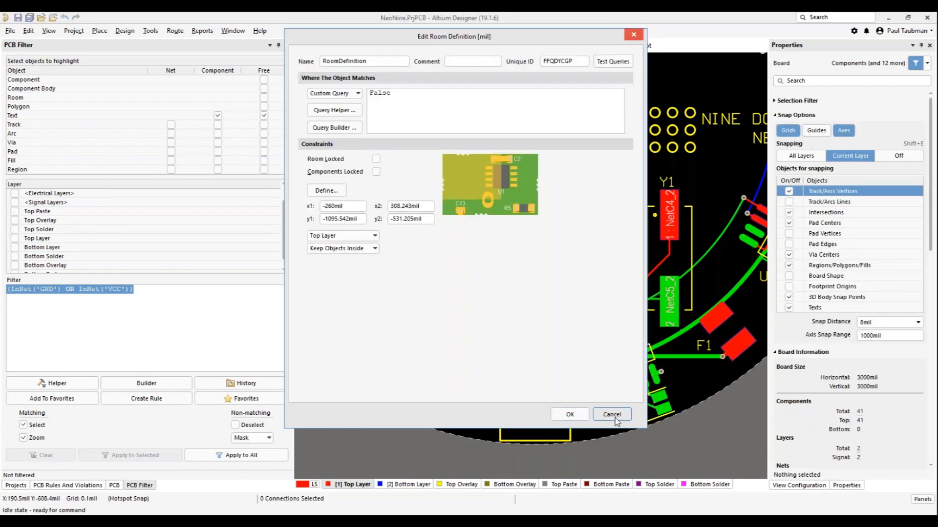
click(615, 415)
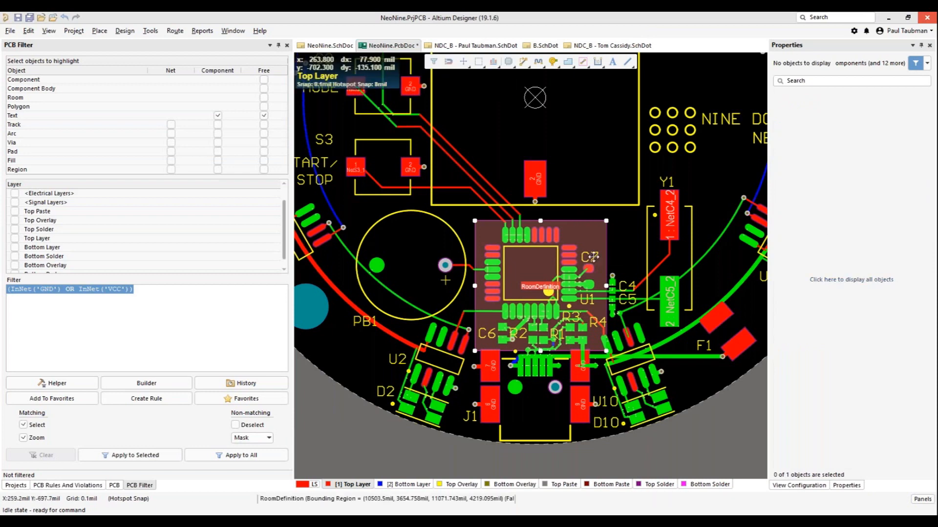
double_click(583, 234)
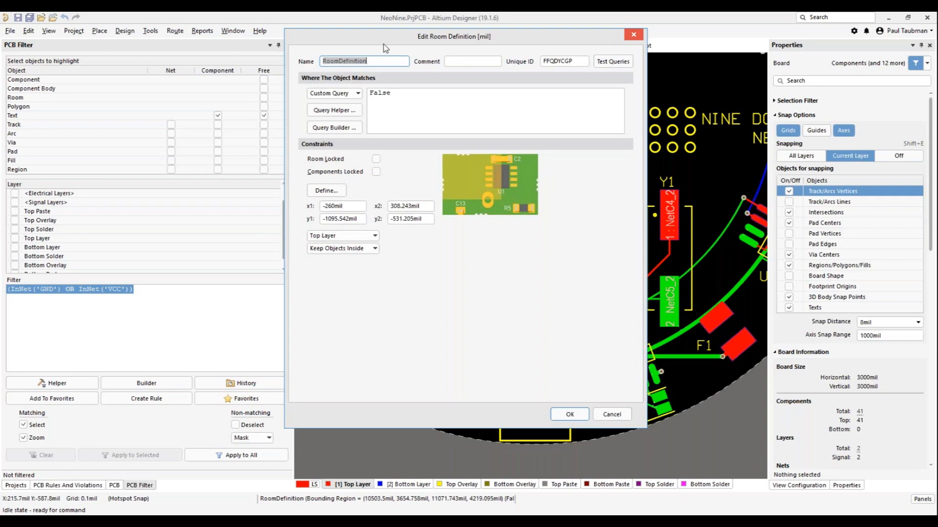
drag(378, 61, 305, 69)
text(U1Region)
click(566, 414)
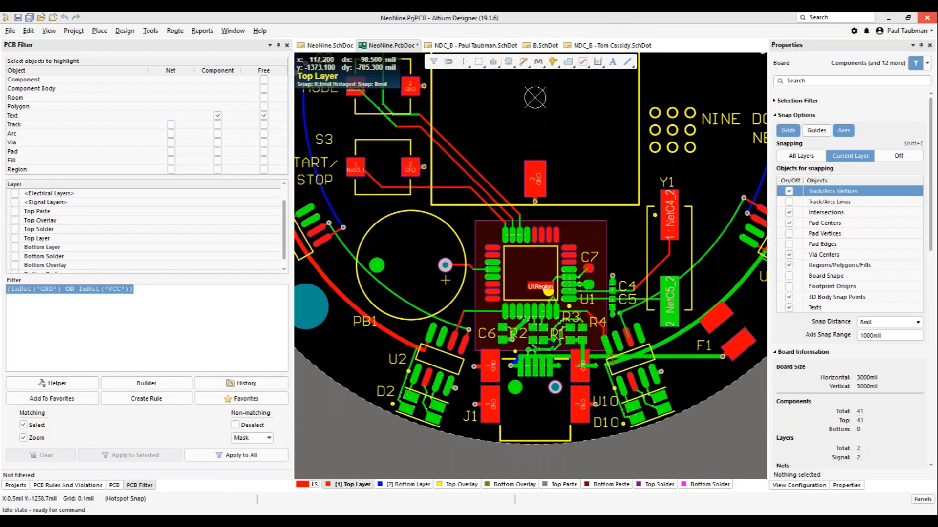
Step: Remove the net query and set the objects to highlight to free rooms only, unticking the component and free text criteria
click(154, 290)
drag(154, 291, 19, 293)
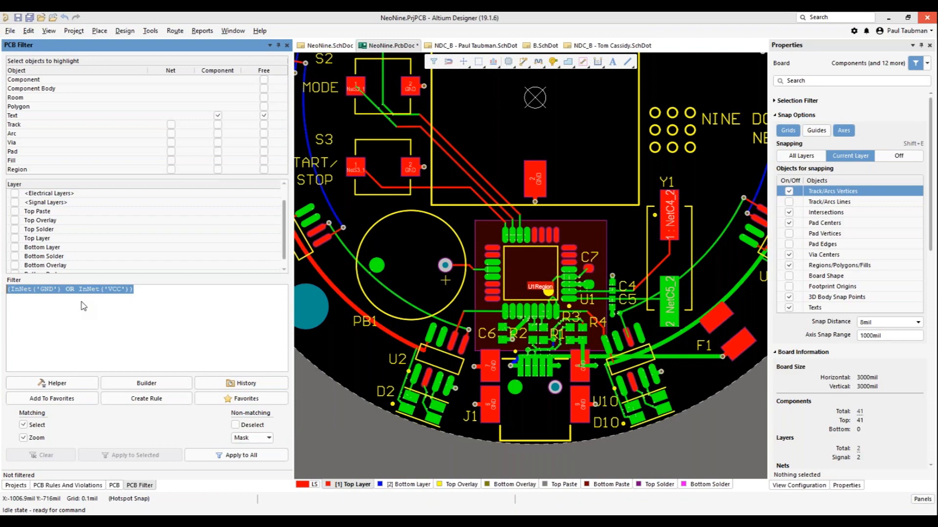
key(BackSpace)
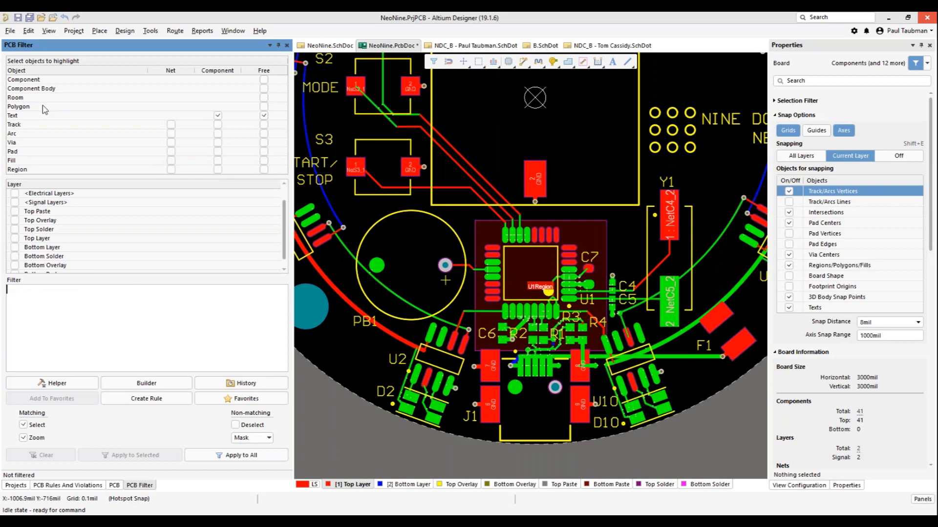
key(ctrl+z)
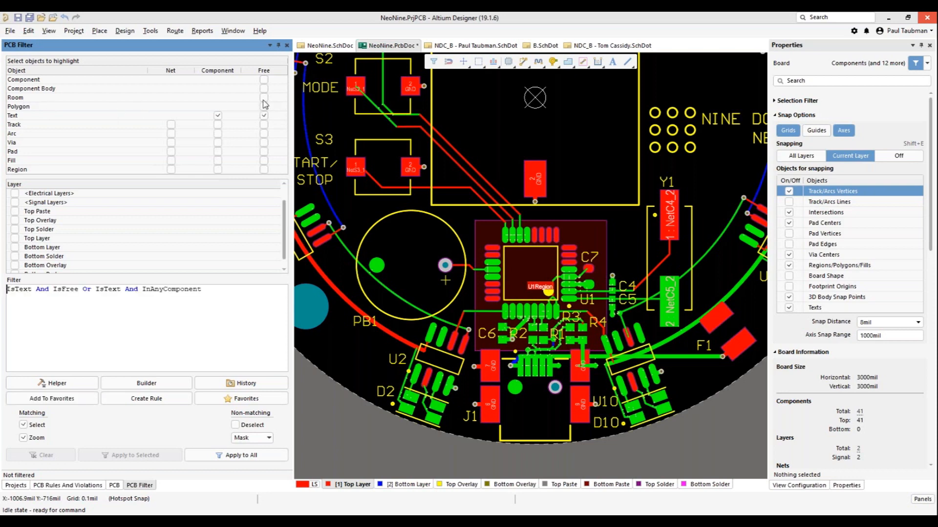
click(149, 100)
click(218, 115)
click(265, 114)
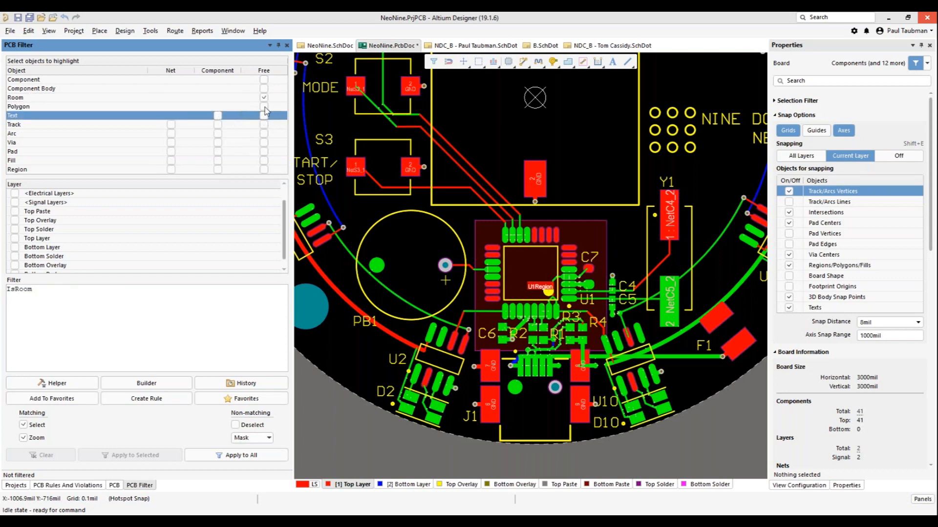
Step: Replace the filter query with WithinRoom('U1Region')
click(41, 295)
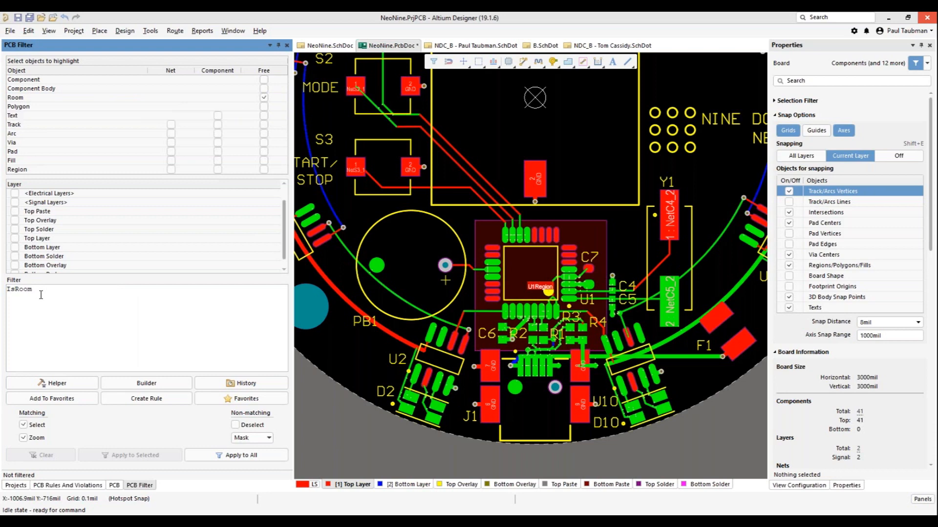
key(BackSpace)
key(BackSpace)
key(BackSpace)
key(BackSpace)
text(with)
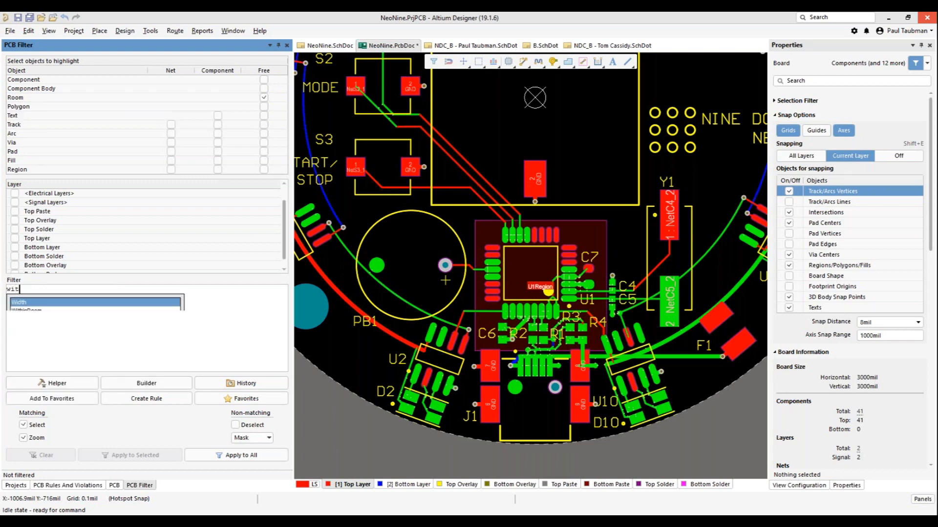
double_click(35, 303)
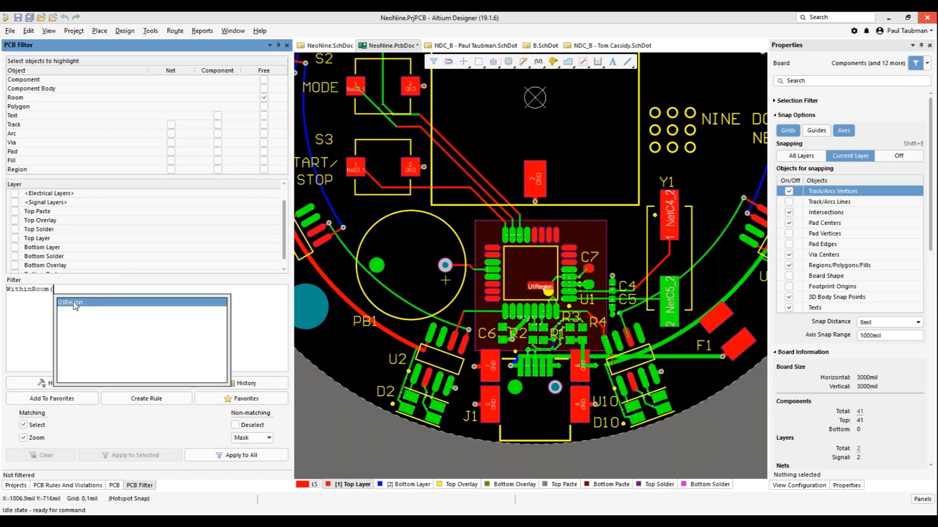
double_click(73, 303)
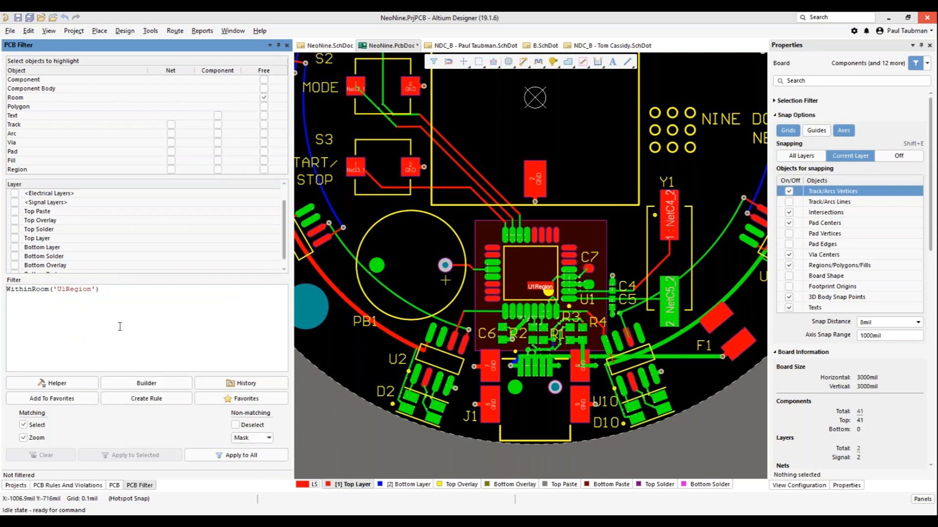
Step: Create a Clearance Constraint rule from the U1Region room query and set its minimum clearance to 5 mil
click(148, 400)
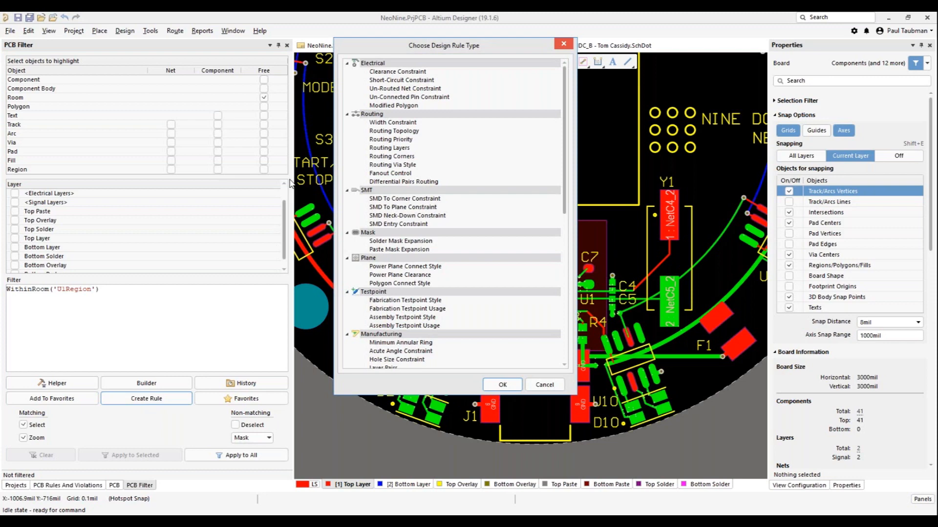
click(401, 74)
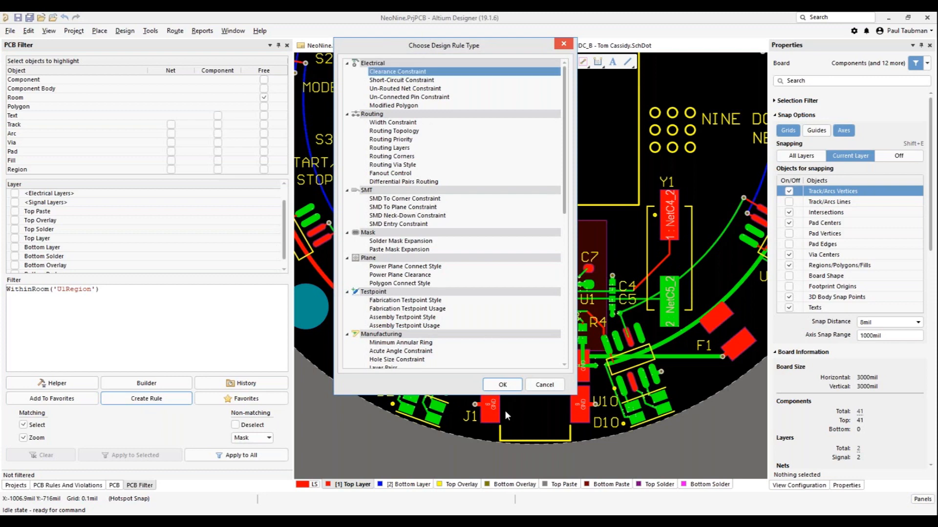
click(512, 388)
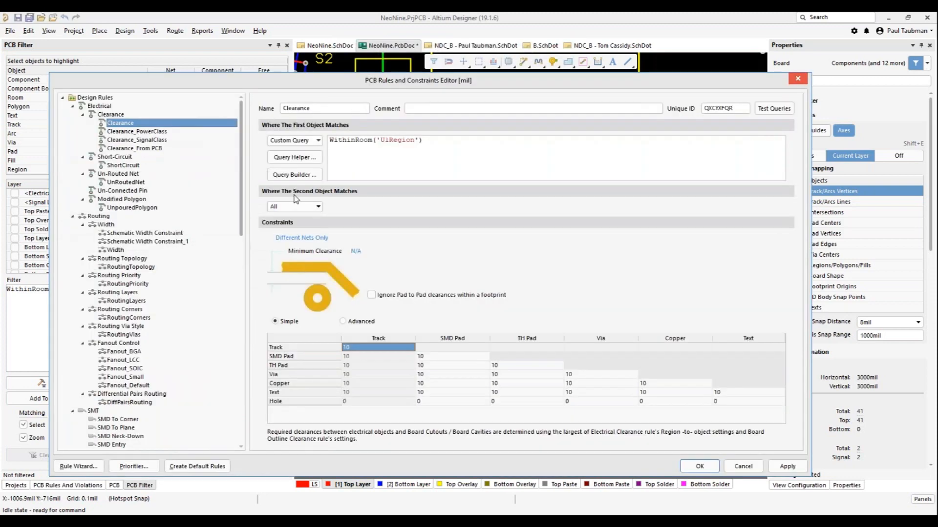
click(356, 251)
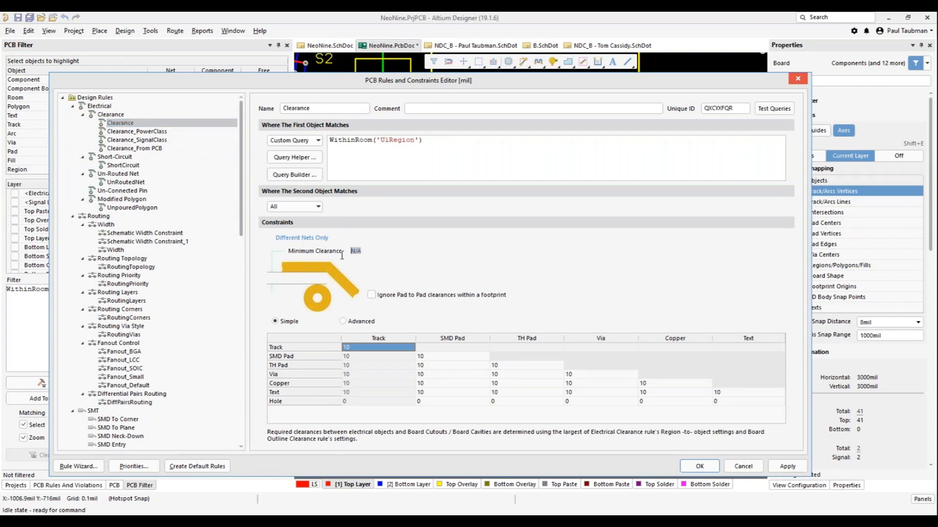
text(25)
key(BackSpace)
text(5)
Step: Name the new clearance rule Clearance_Room, review the clearance rule priorities and accept the rule changes
click(323, 112)
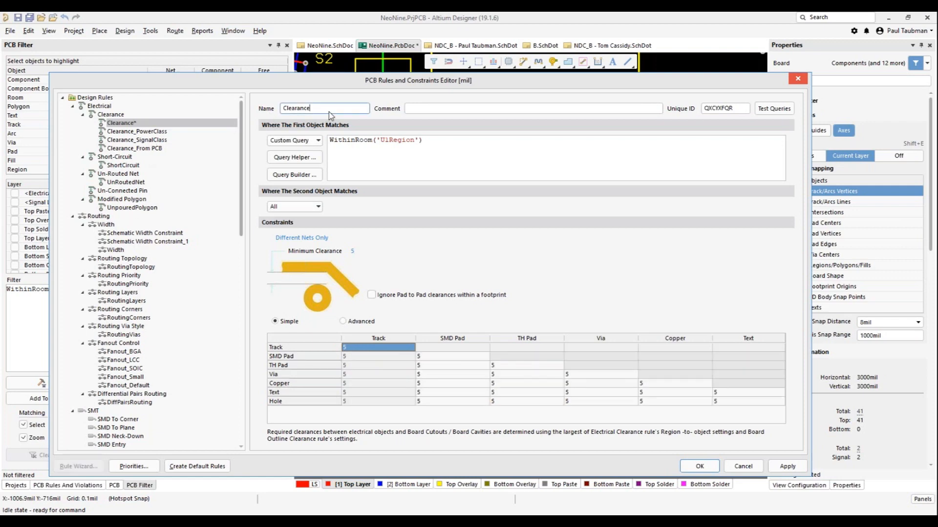
text(_Room)
key(Tab)
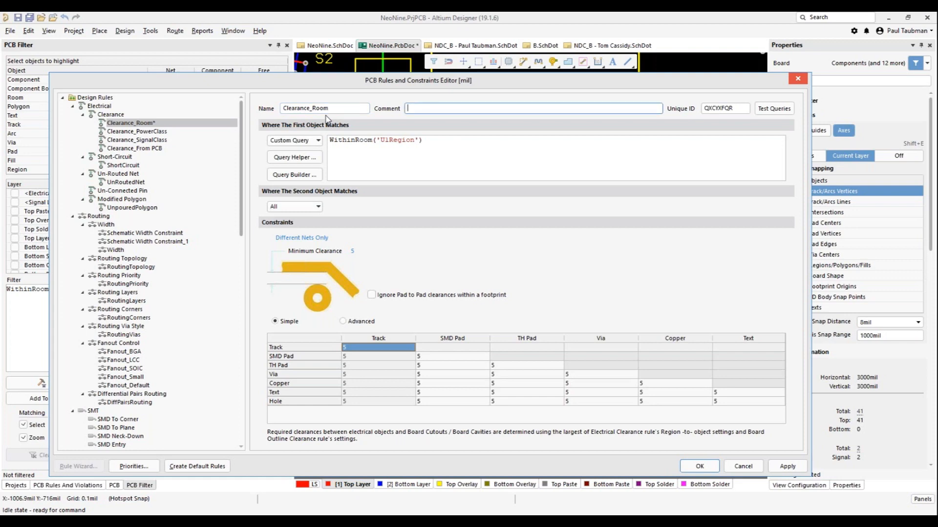
click(405, 151)
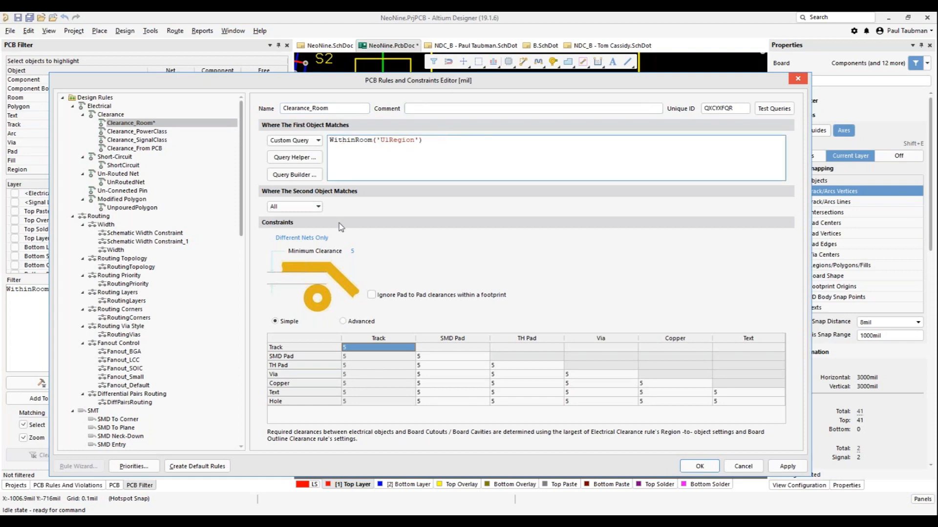
click(133, 467)
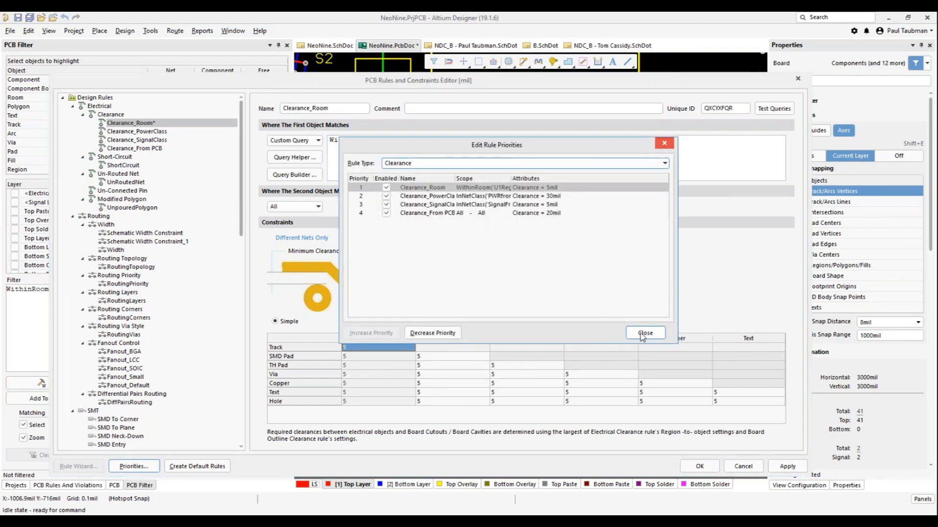
click(644, 334)
click(690, 465)
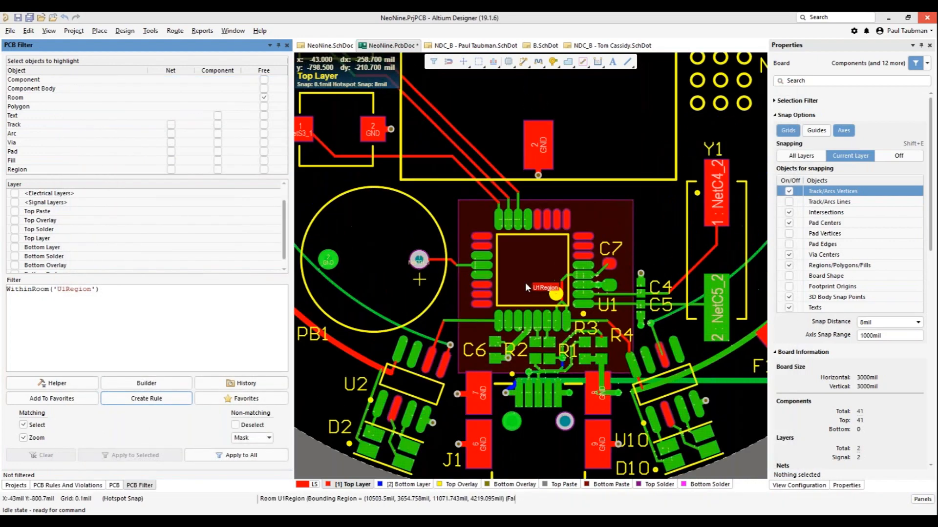
Step: Run the Design Rule Check on the board, continuing despite the shelved polygons
ctrl+scroll(526, 282, up, 2)
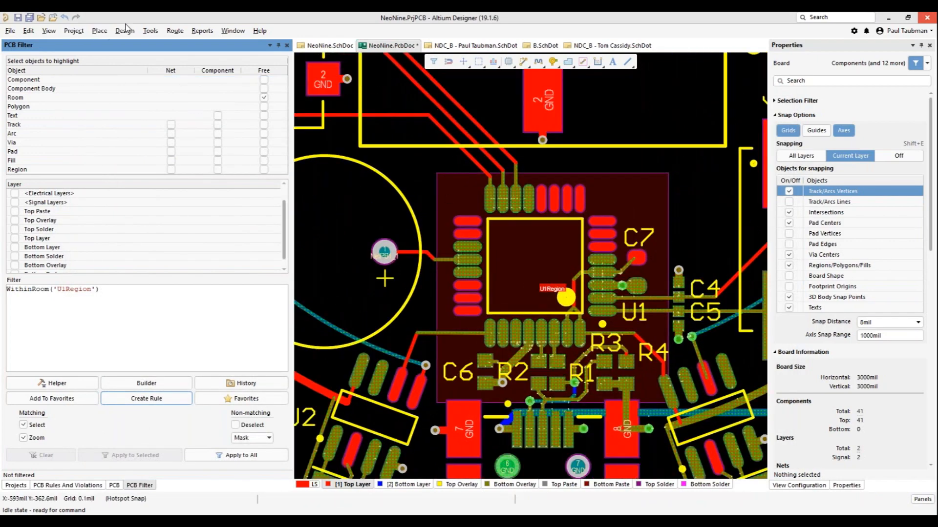
click(147, 30)
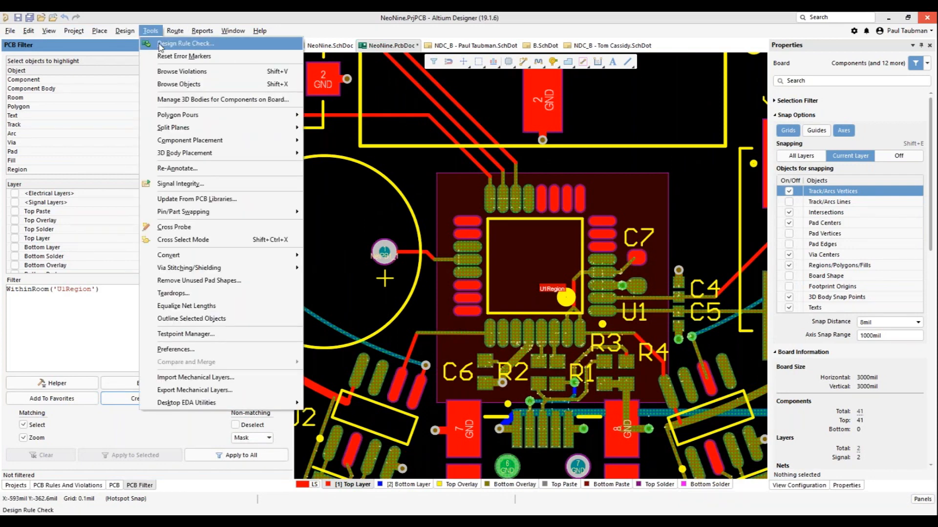
click(186, 43)
click(354, 412)
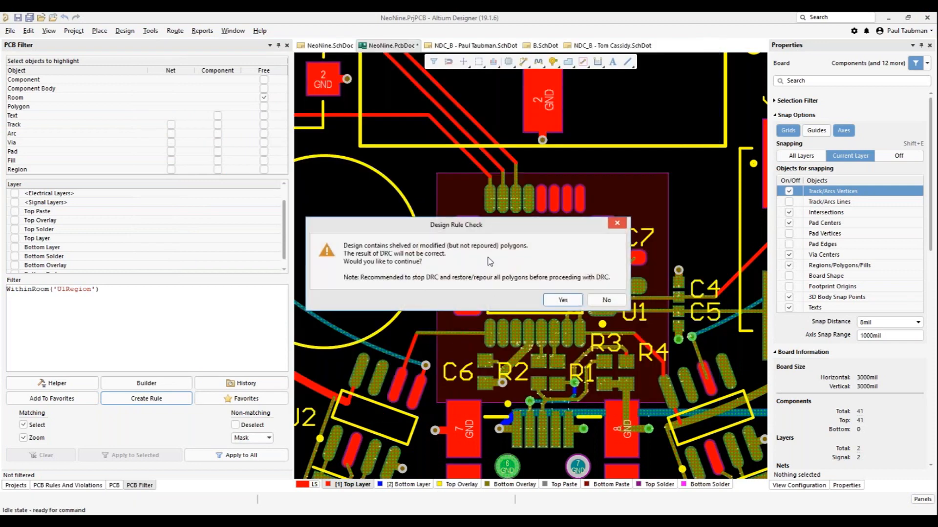
click(561, 302)
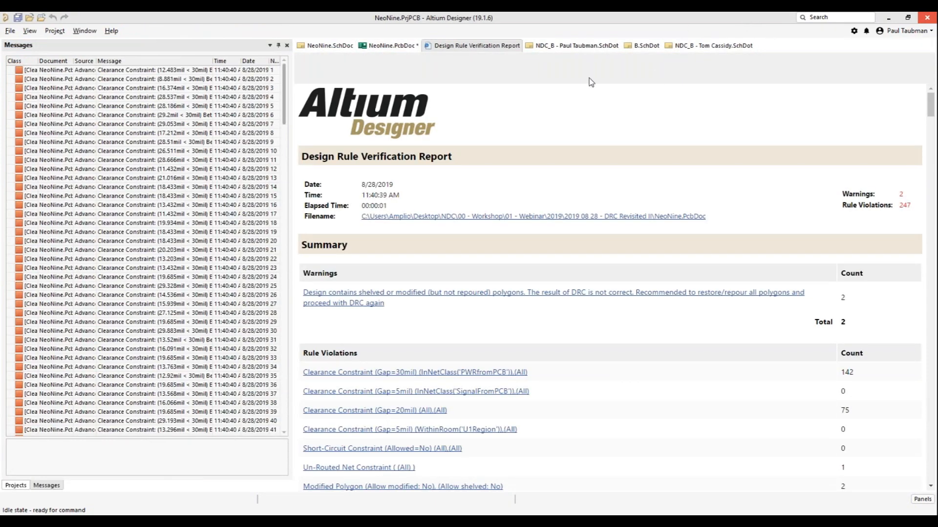
Step: Return to the NeoNine PCB layout and examine the violations of the NetC4_2 track beside component U1
click(378, 47)
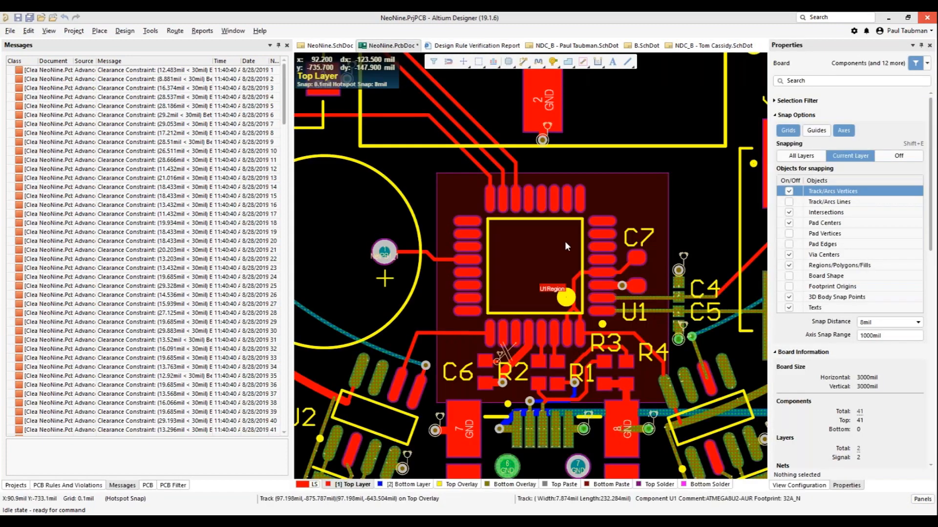
ctrl+scroll(567, 312, up, 2)
ctrl+scroll(565, 326, up, 1)
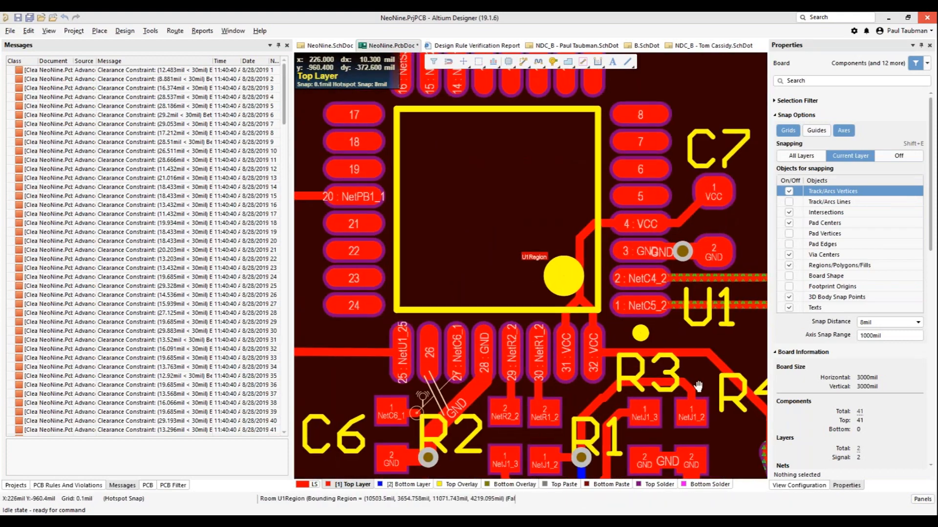
right_drag(695, 384, 581, 354)
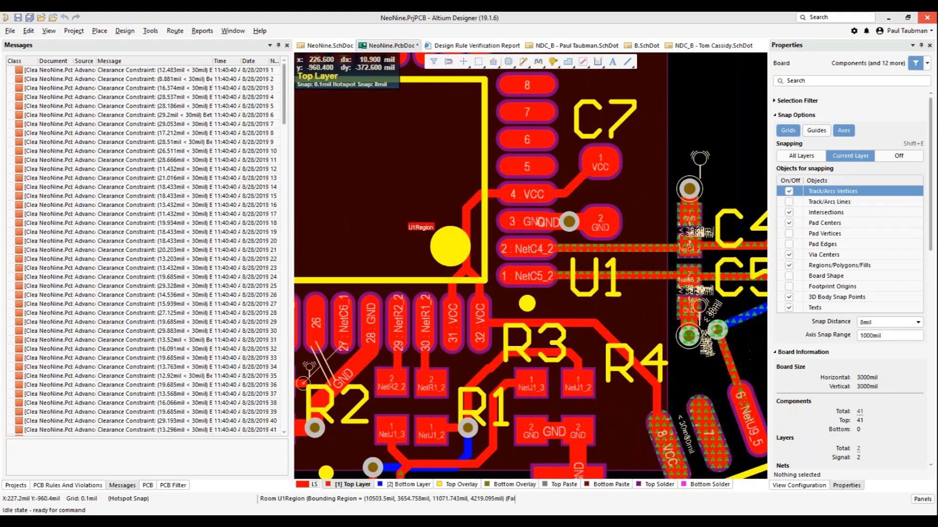
click(598, 245)
right_click(598, 247)
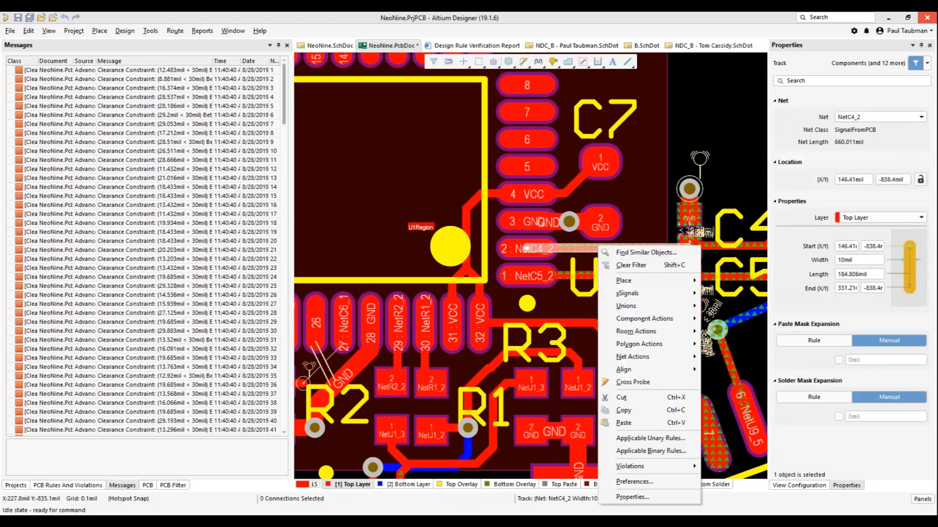
mouse_move(630, 466)
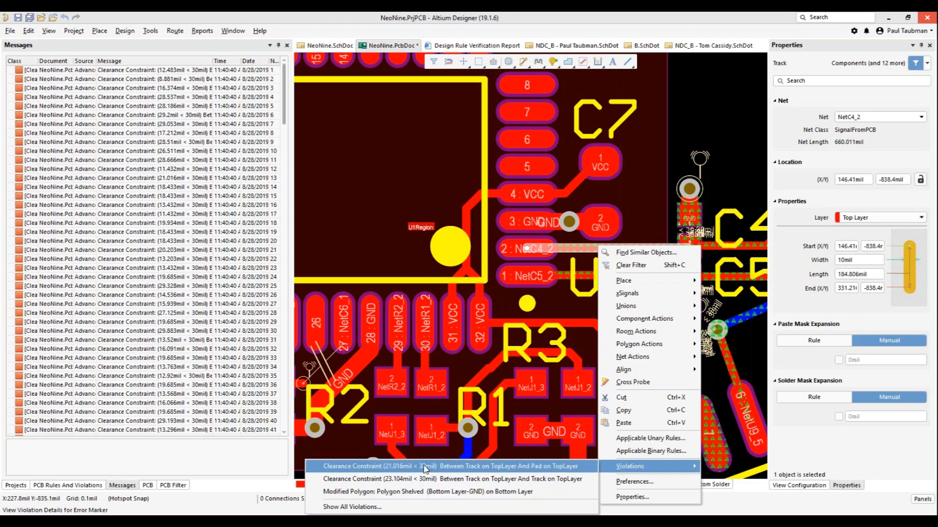
click(346, 450)
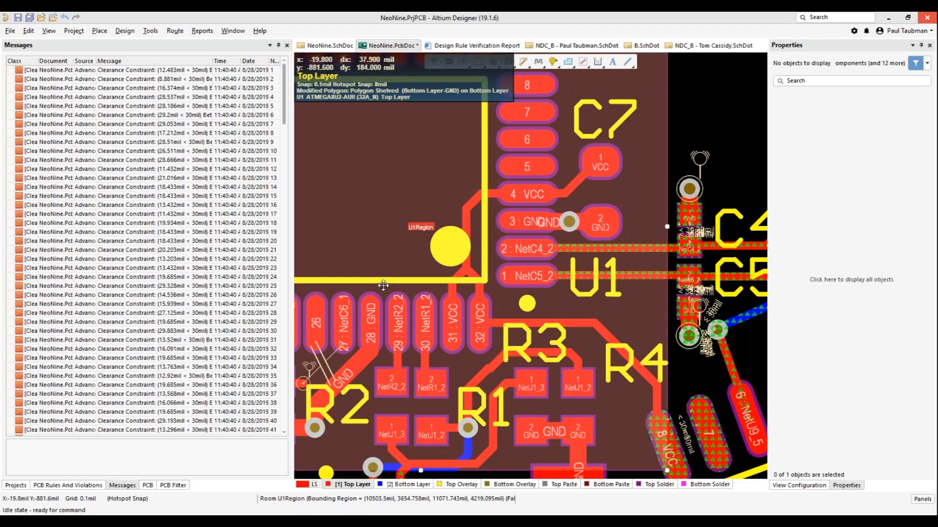
Step: Return to the PCB filter query for the room around U1
ctrl+scroll(388, 320, down, 2)
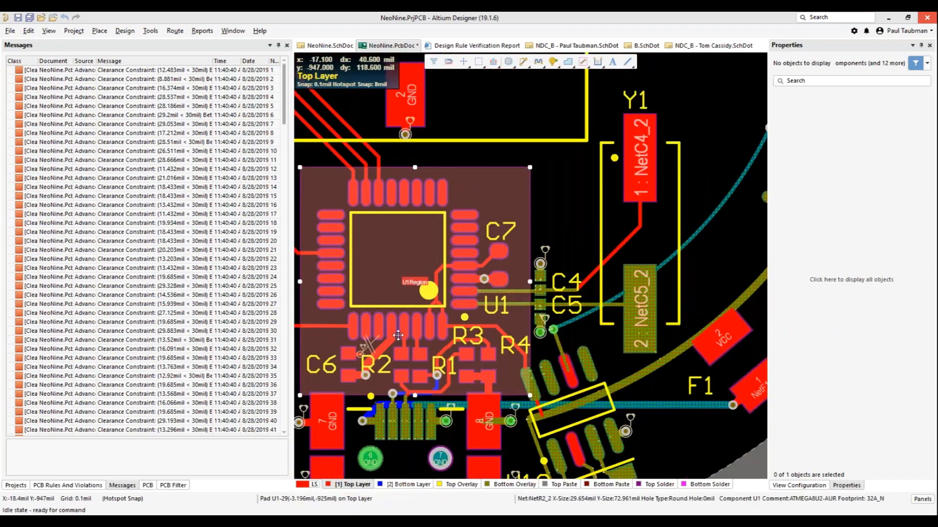
right_drag(398, 336, 476, 318)
click(177, 460)
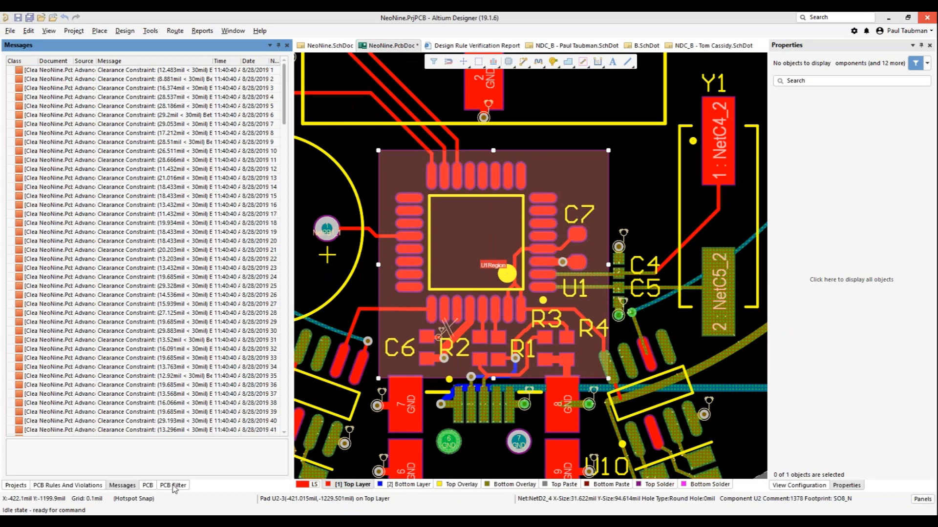
click(173, 486)
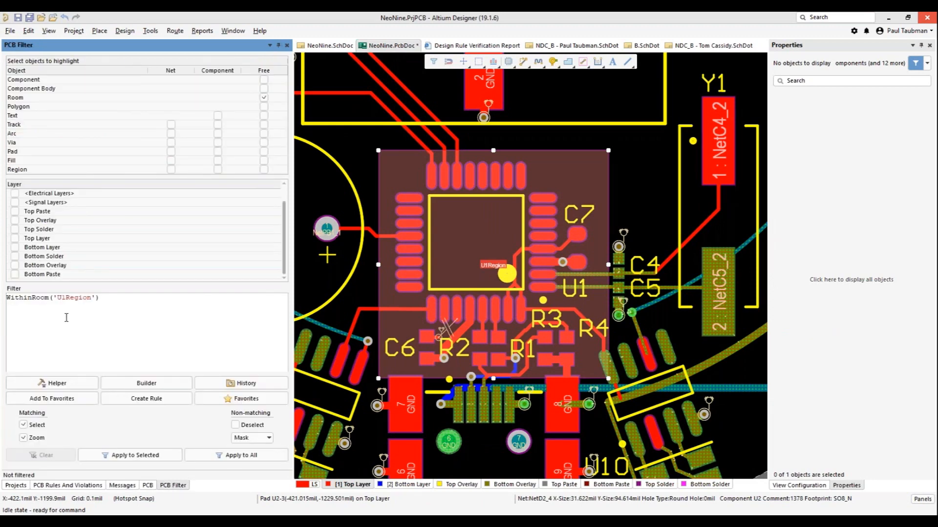
click(107, 297)
Step: Compare the members of the PWRfromPCB and SignalFromPCB net classes and close the class explorer without changes
click(125, 31)
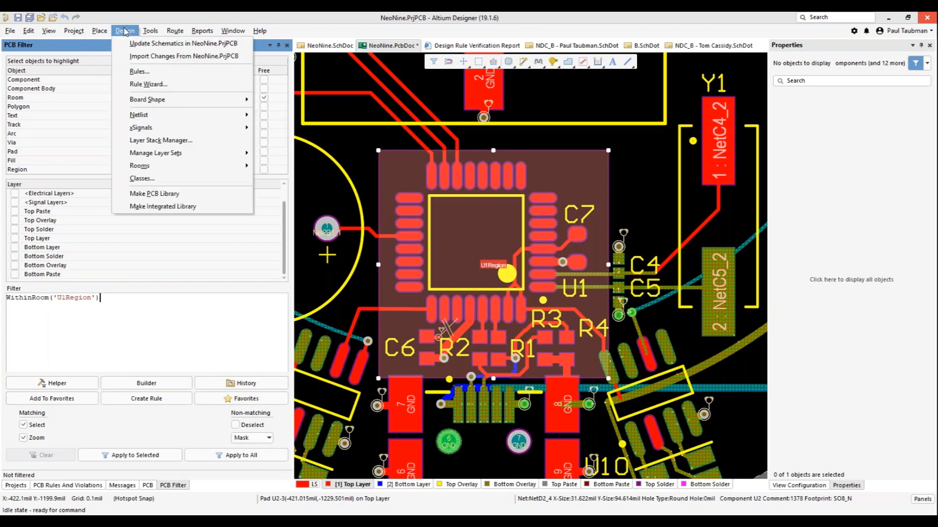
click(146, 180)
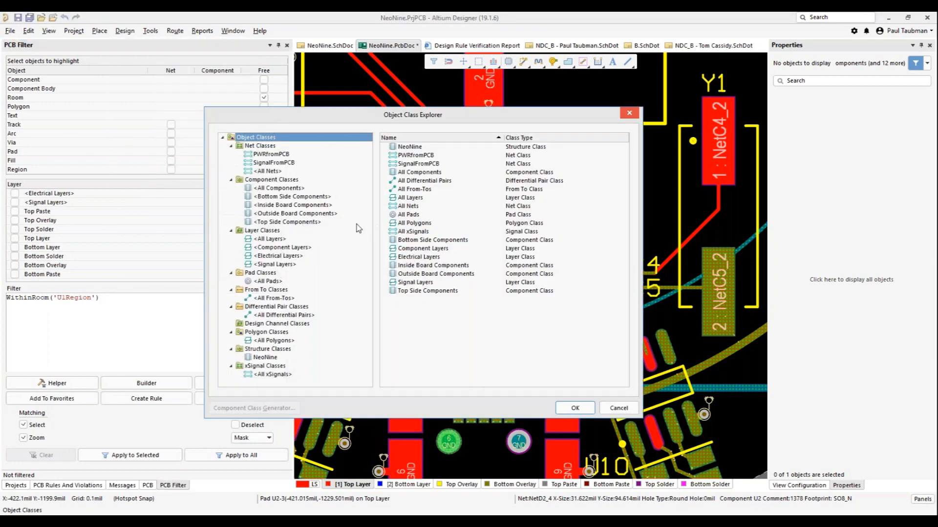
click(268, 154)
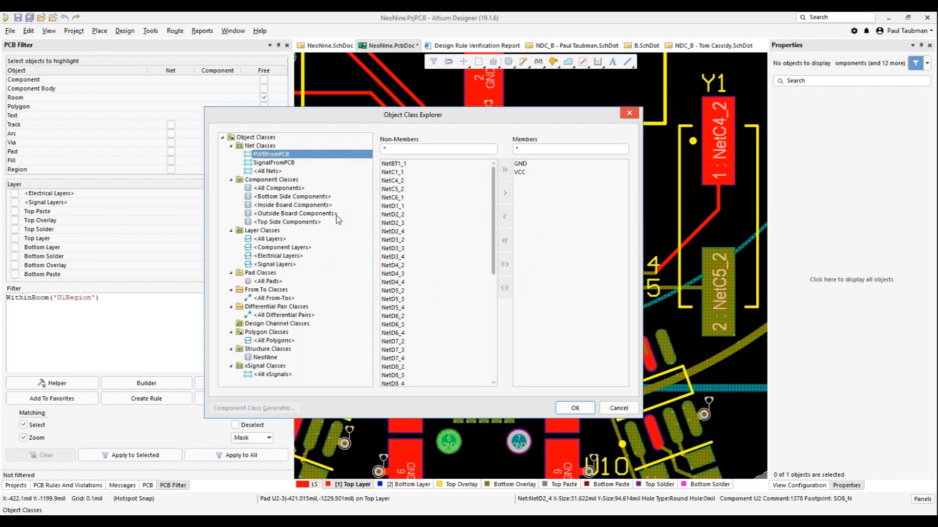
click(263, 163)
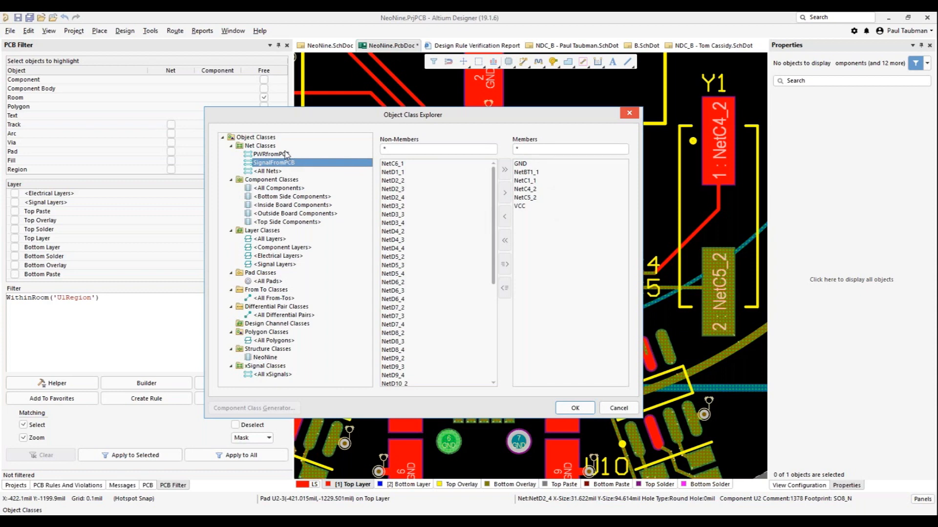
click(270, 154)
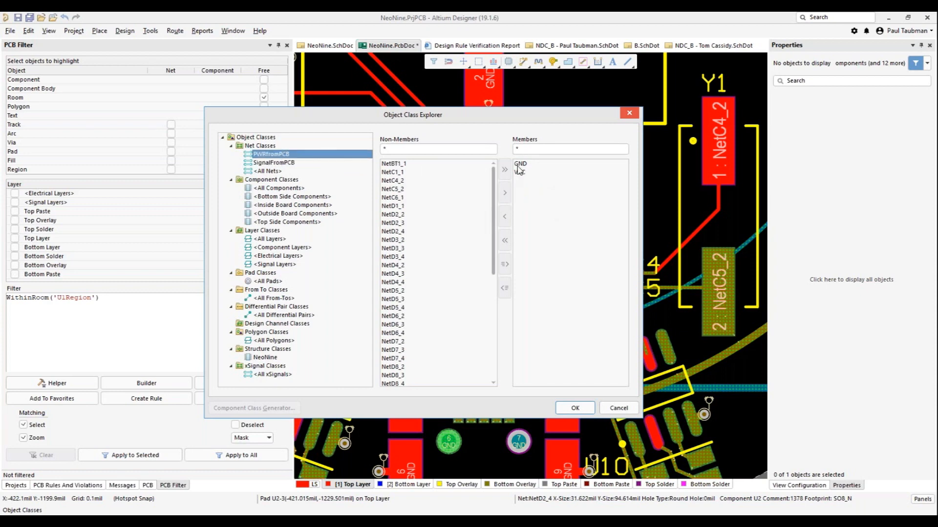
click(264, 163)
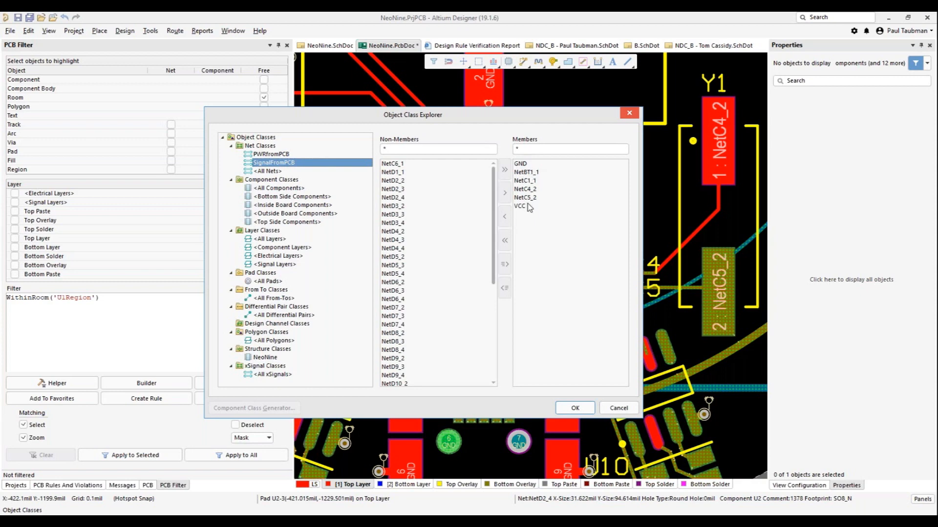
click(617, 409)
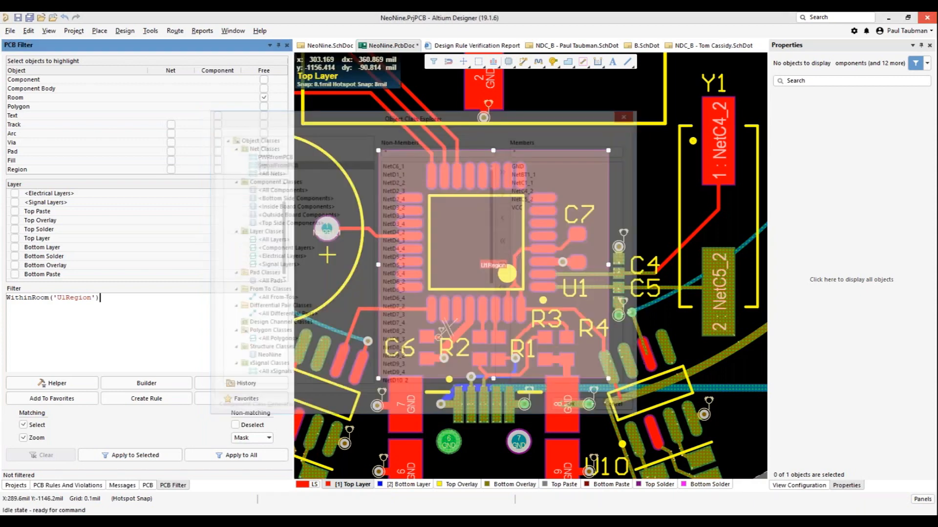
Step: Open the design rules and compare the priorities, scopes and clearances of the Clearance_PowerClass and Clearance_SignalClass rules
click(125, 31)
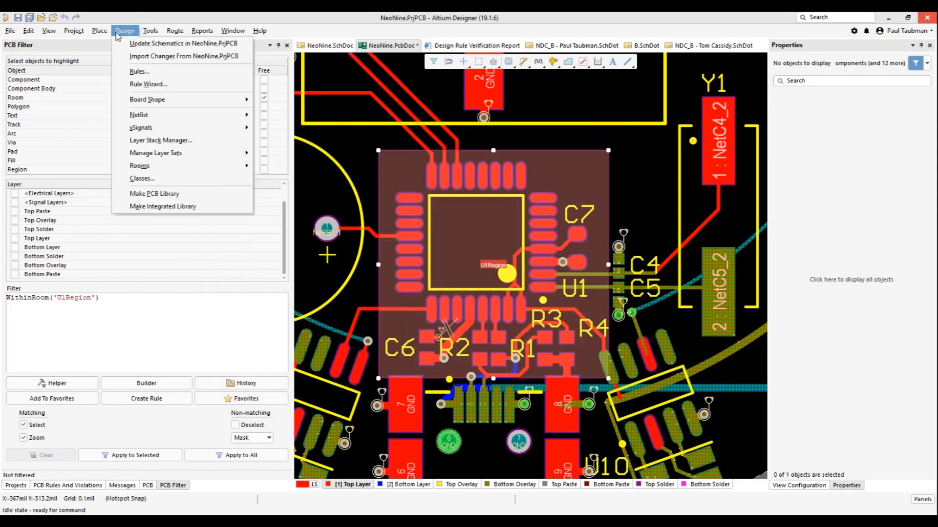
click(140, 72)
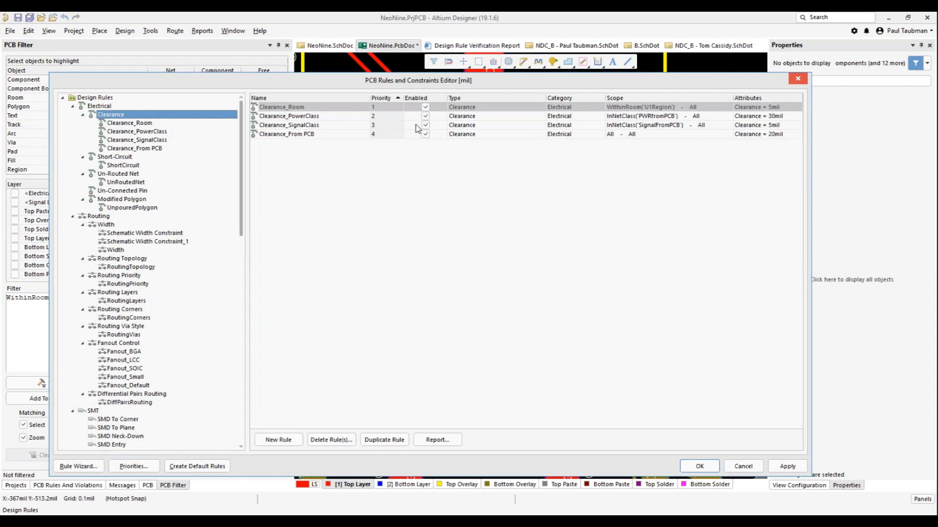
click(309, 118)
click(309, 118)
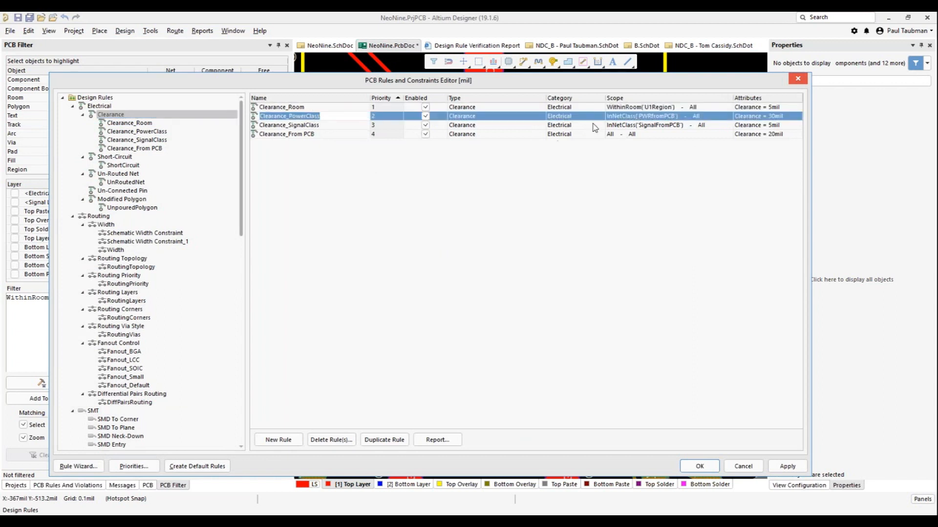
click(638, 125)
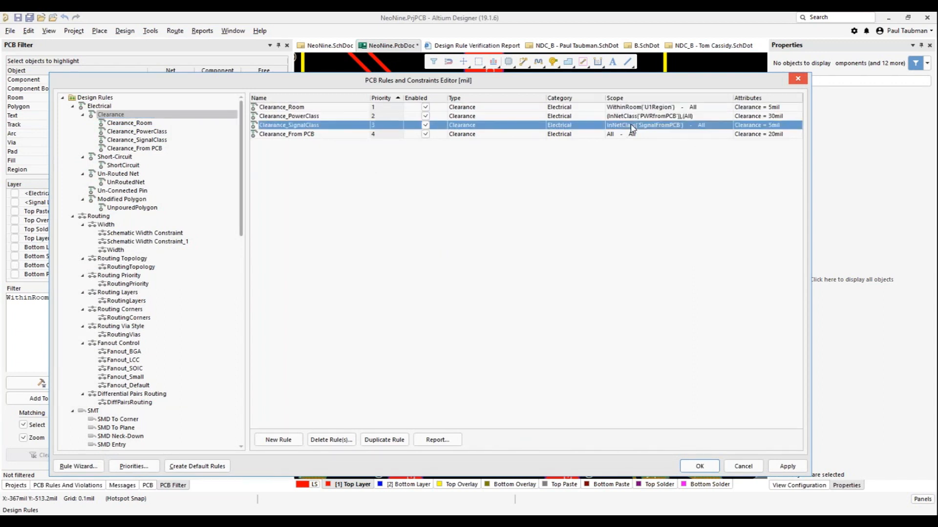
click(772, 118)
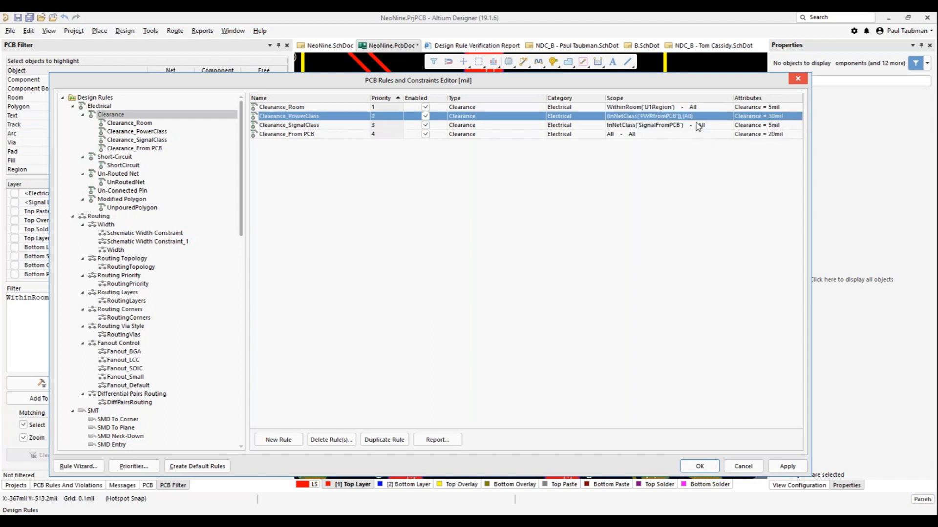
click(698, 126)
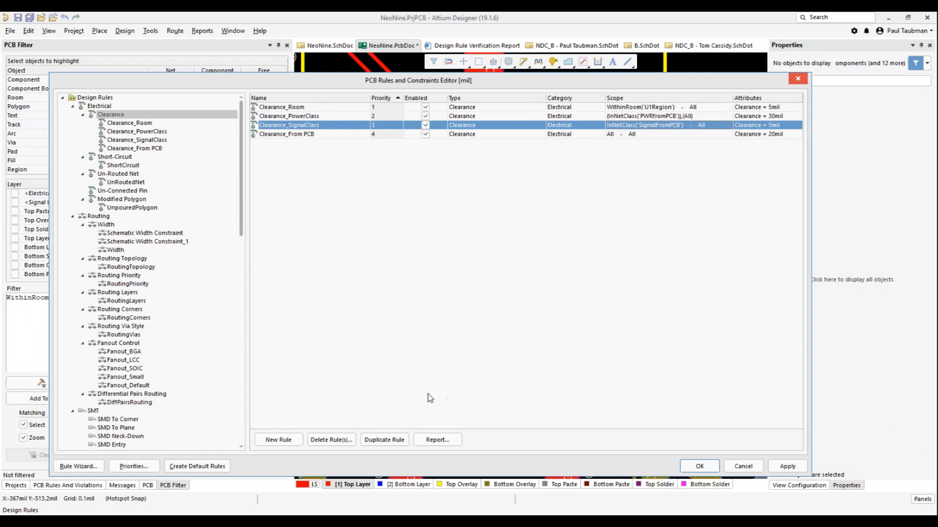
Step: Try raising the priority of Clearance_SignalClass above Clearance_PowerClass, compare both rules' clearances, and discard the rule changes
click(136, 470)
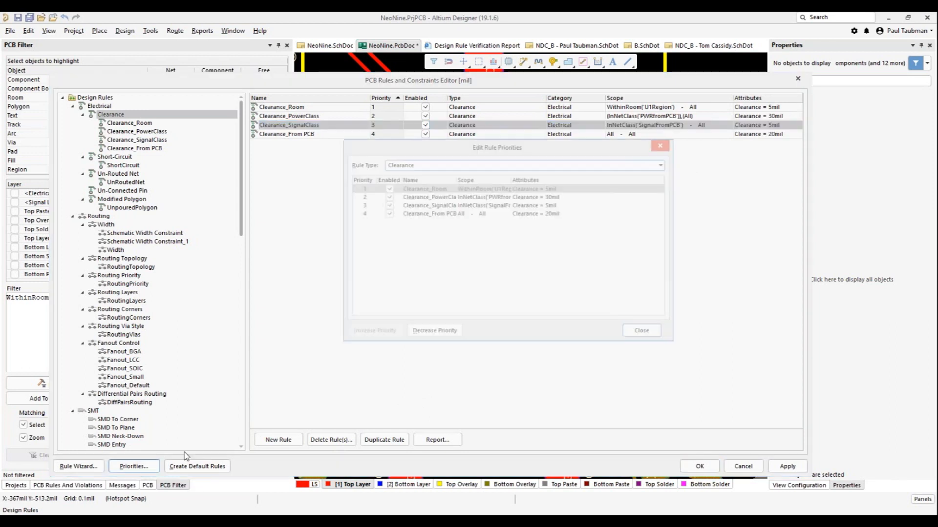
click(456, 204)
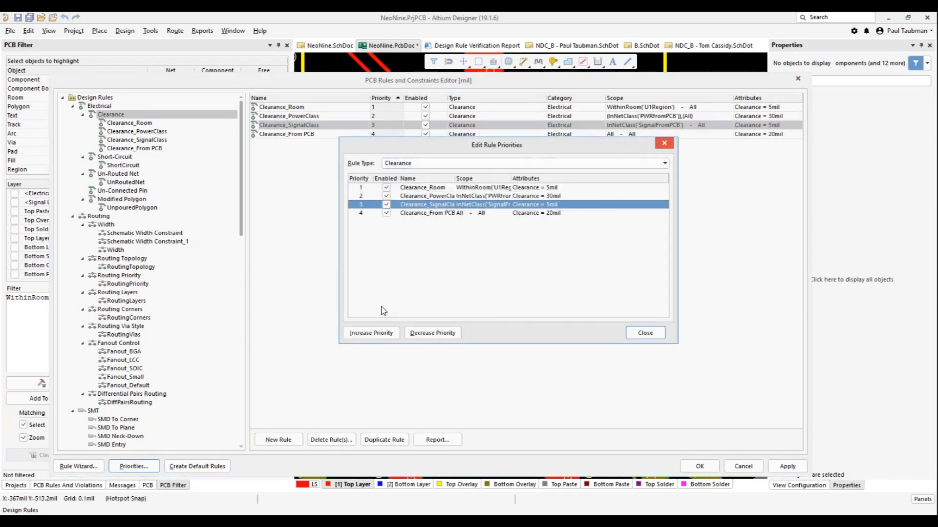
click(364, 334)
click(643, 334)
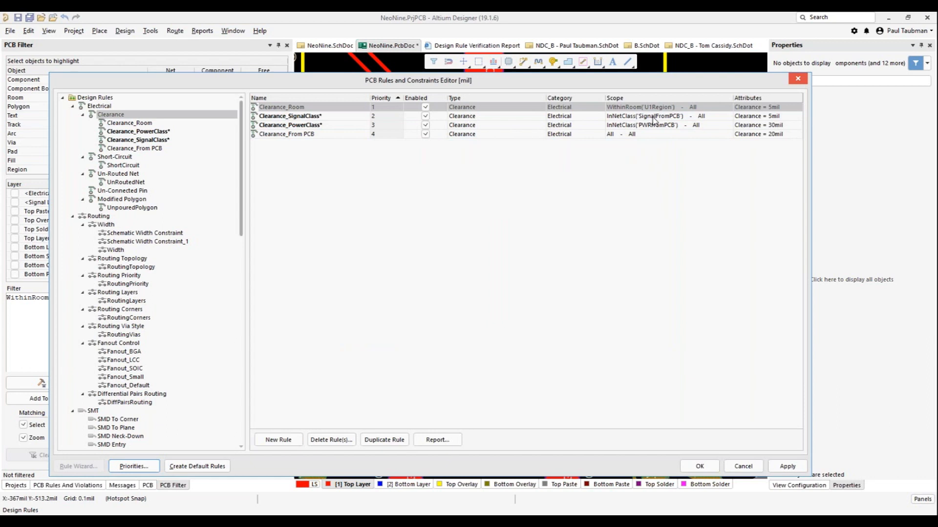
click(758, 127)
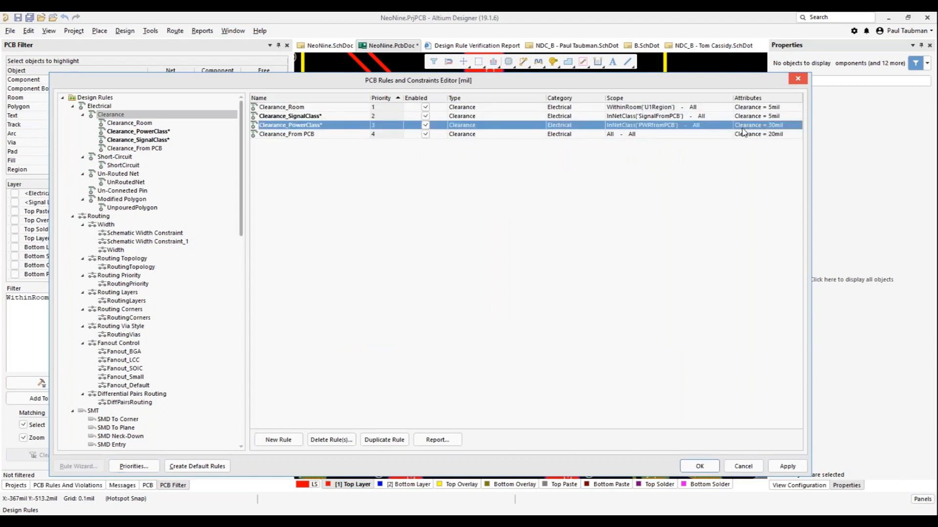
click(753, 119)
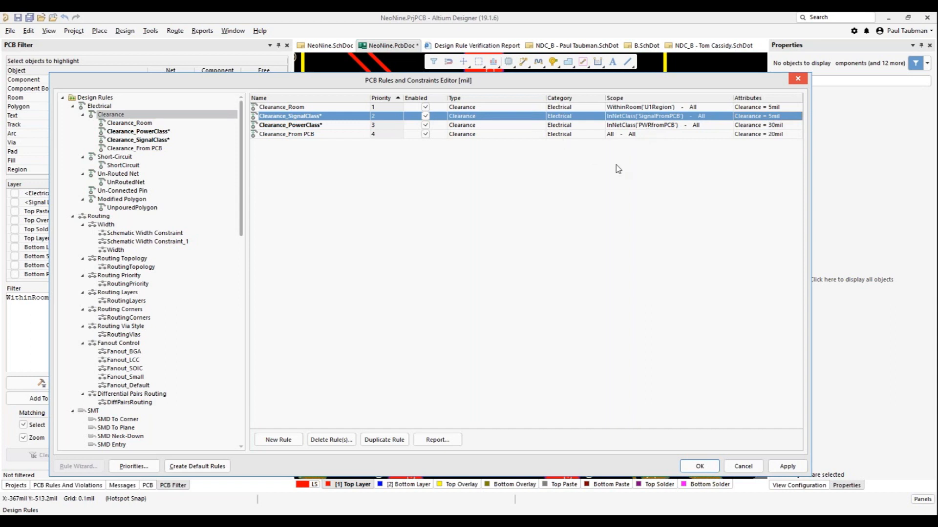
click(742, 467)
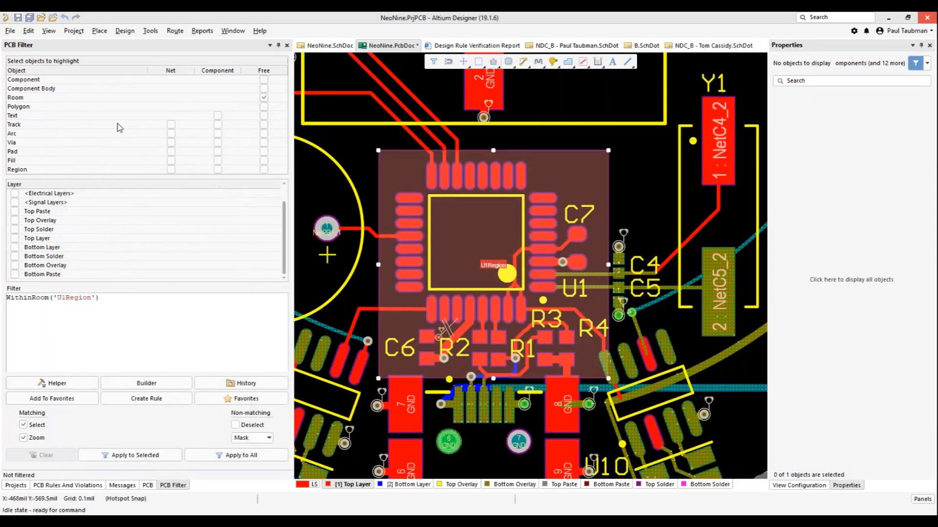
Step: Open the object class explorer and check the members of the Bottom Side Components class
click(125, 30)
click(159, 179)
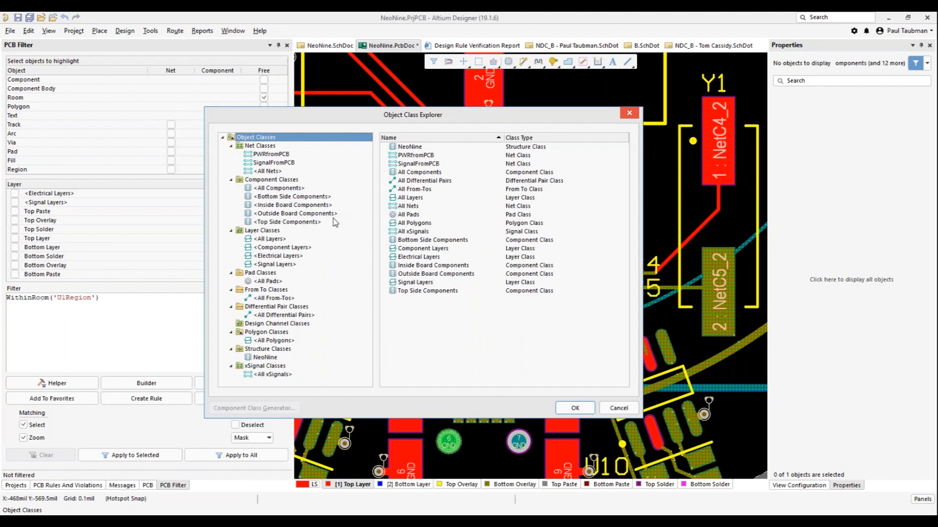
click(306, 197)
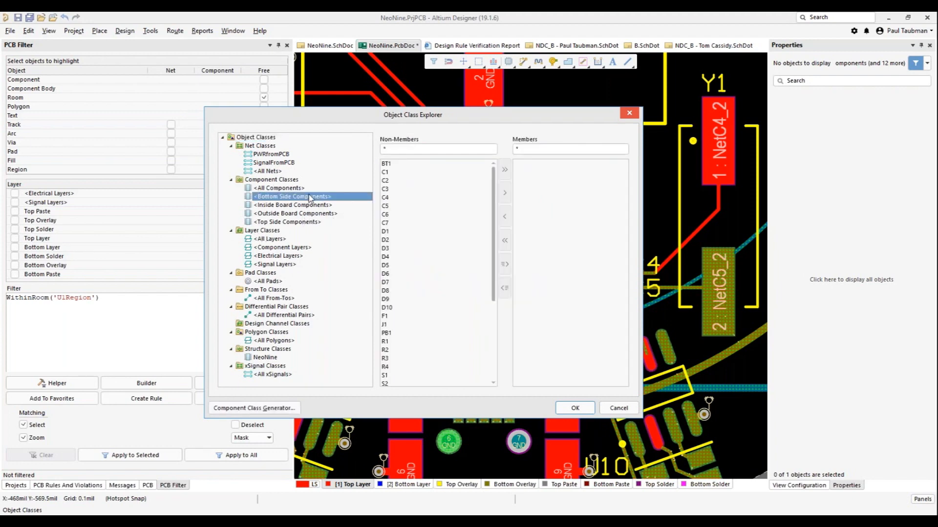
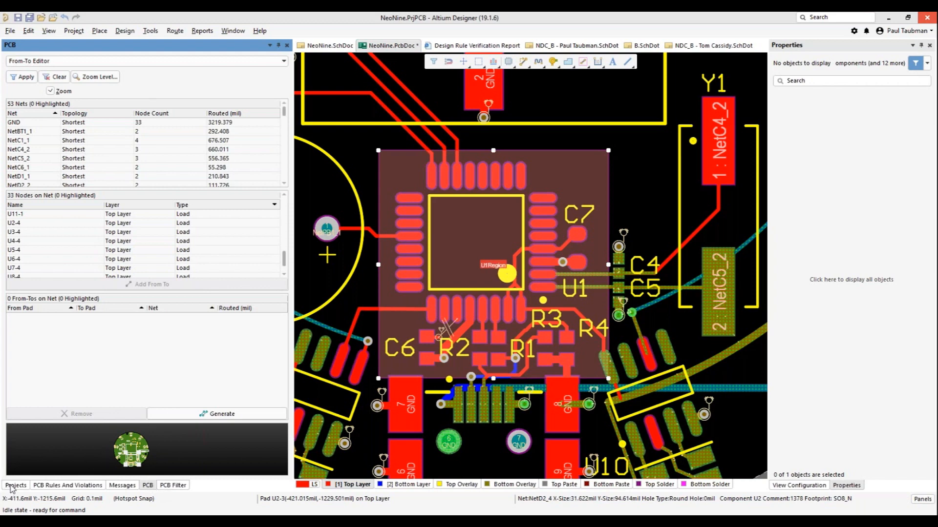
Step: Return to the PCB filter, examine the members of the NeoNine structure class, and close the class explorer without changes
click(172, 486)
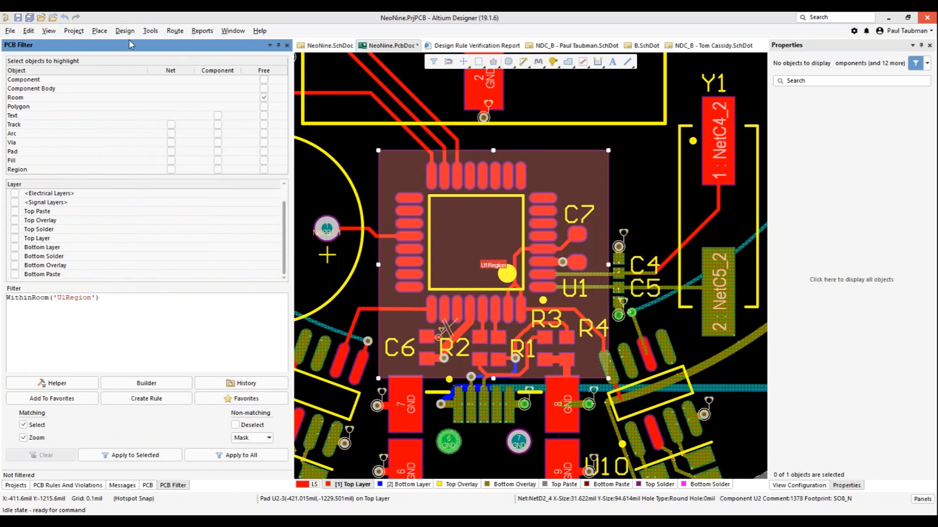
click(124, 33)
click(143, 178)
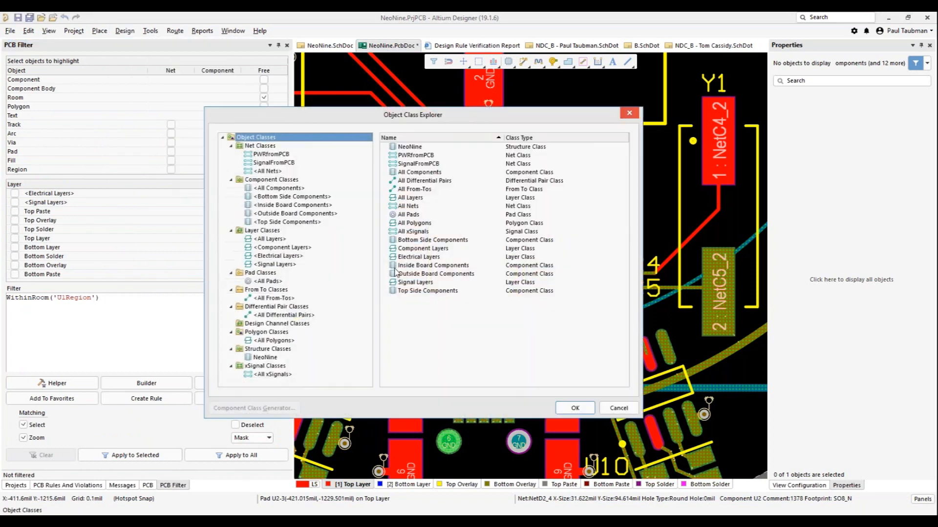
click(273, 349)
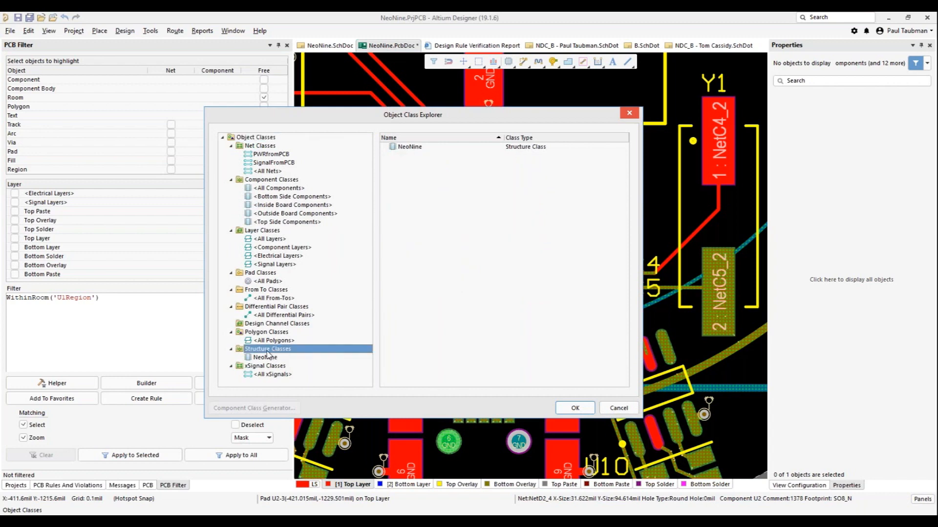
click(266, 357)
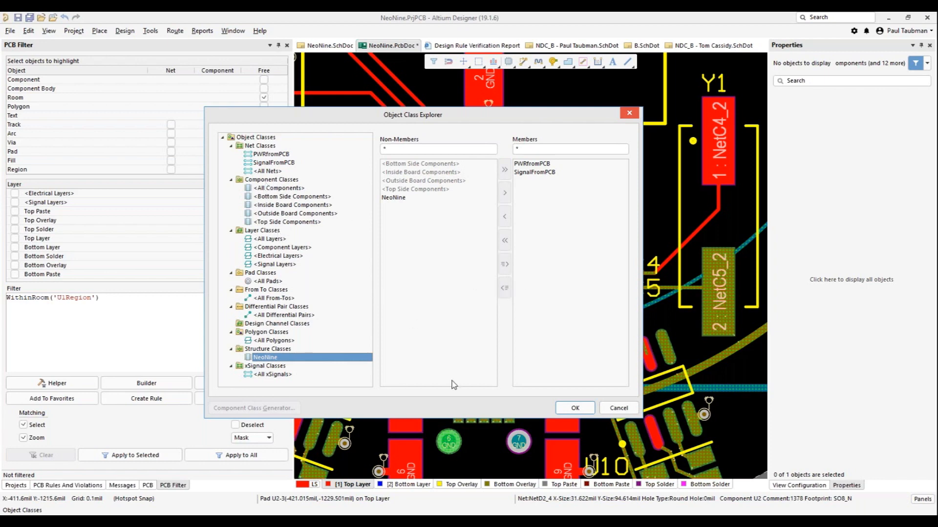
click(617, 409)
Step: Find and select all components similar to LED D3, matching the component comment RGB Led as Same
ctrl+scroll(364, 239, down, 3)
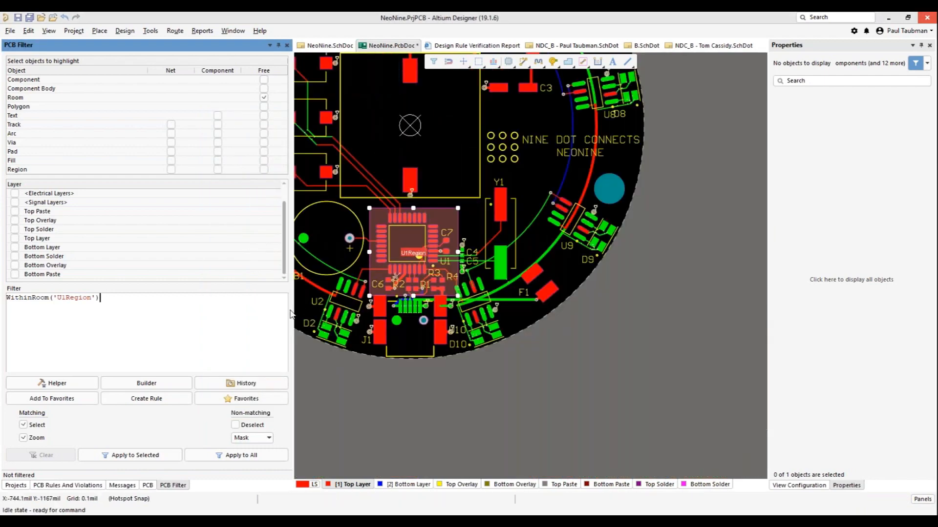
right_drag(383, 298, 482, 298)
ctrl+scroll(330, 297, up, 4)
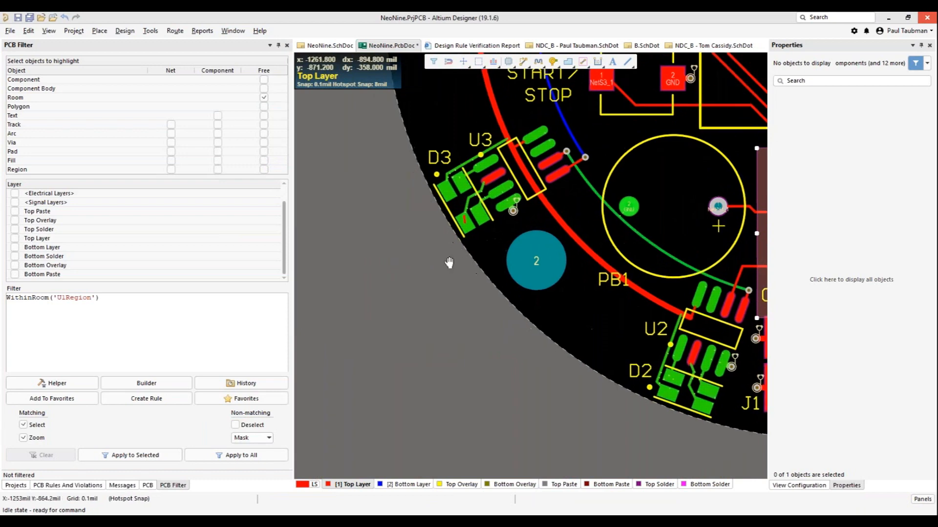
click(424, 313)
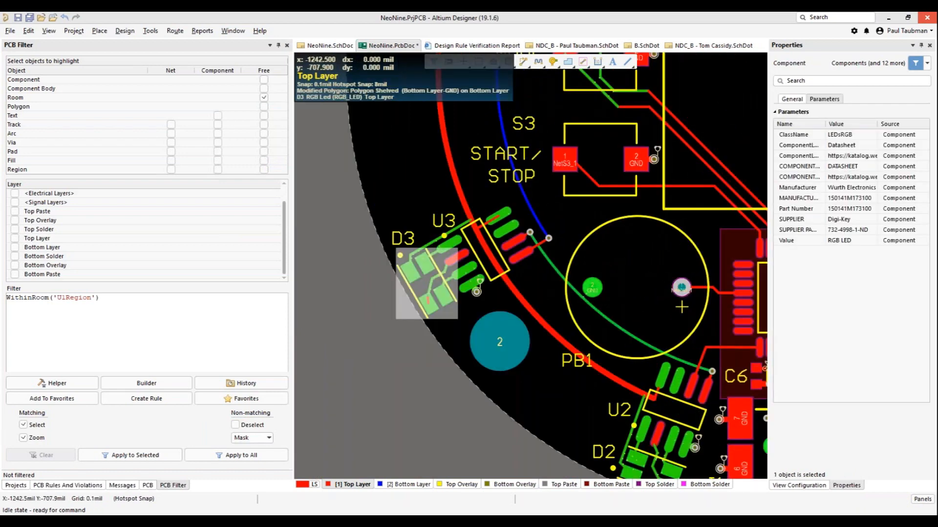
right_click(424, 244)
click(428, 250)
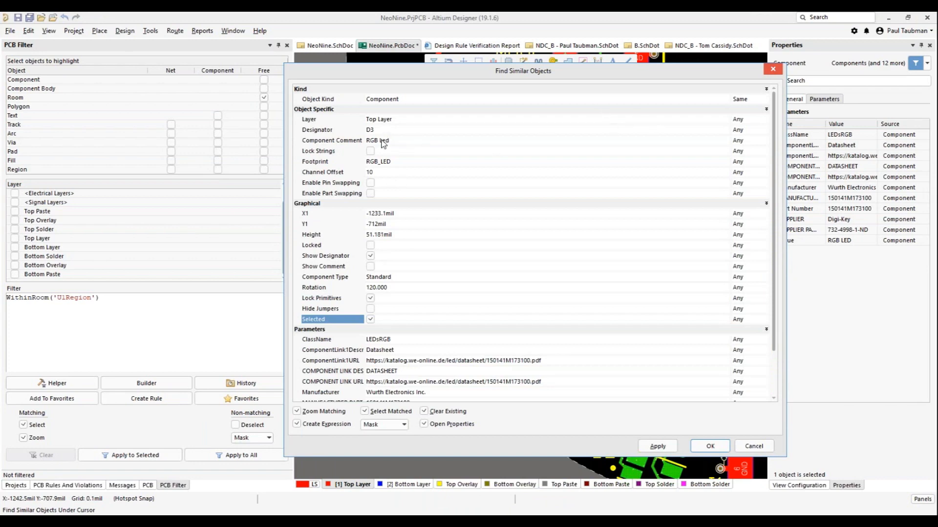
click(382, 142)
click(738, 140)
click(742, 141)
click(745, 159)
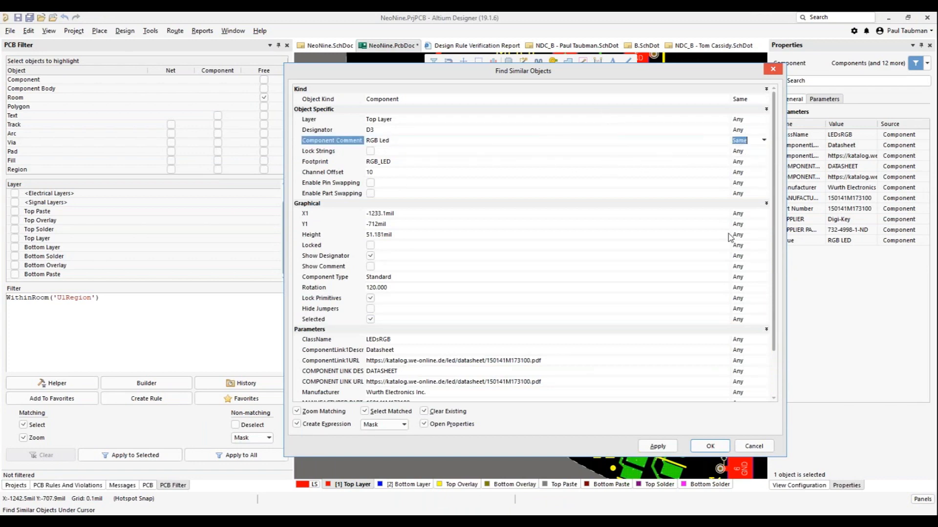
click(698, 447)
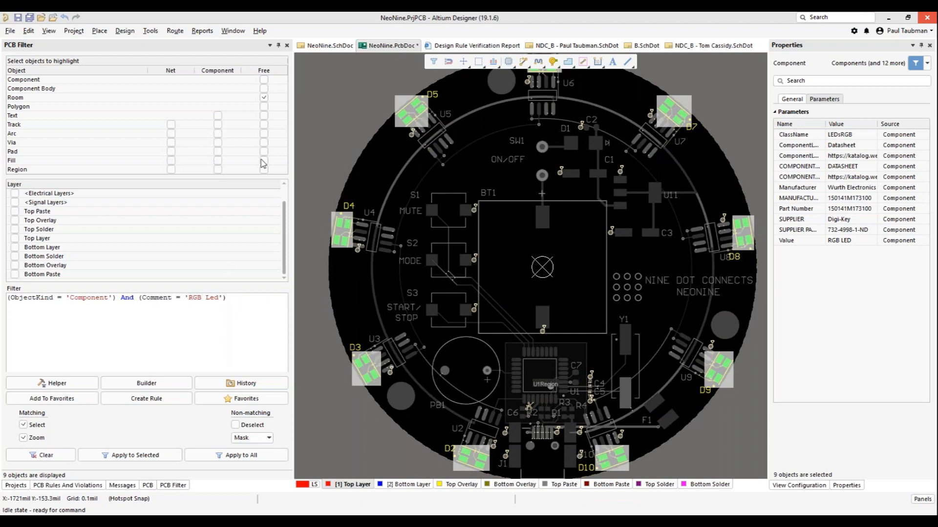
Step: Create a component class named RGBLED and add the selected components D2 to D10 as its members
click(125, 31)
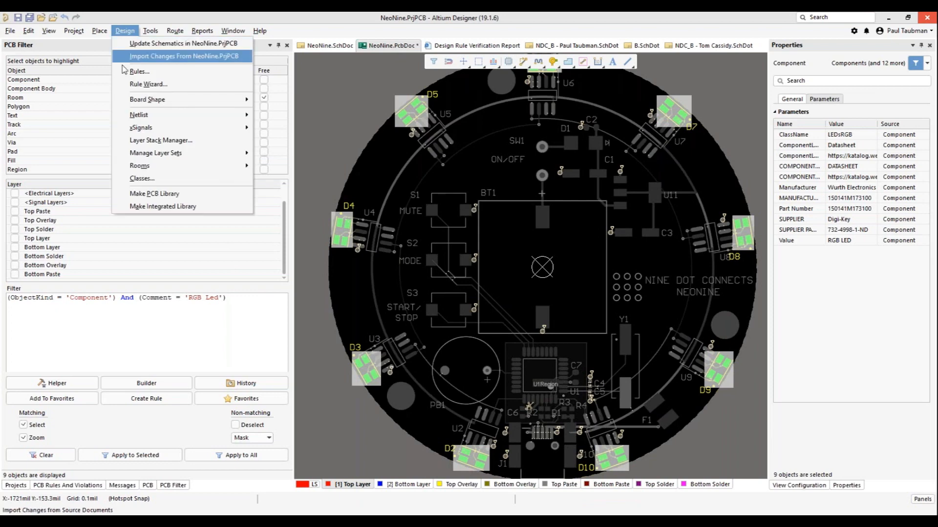
click(142, 178)
click(264, 181)
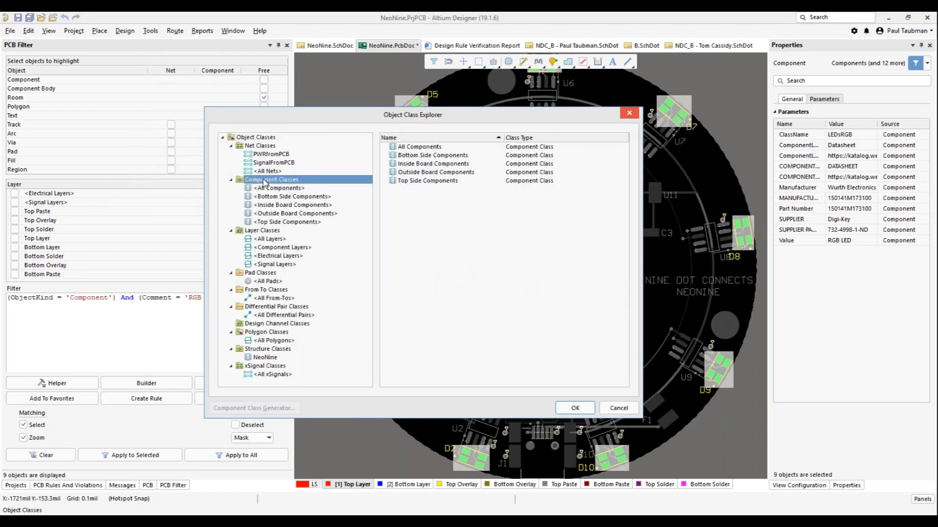
right_click(264, 181)
click(294, 186)
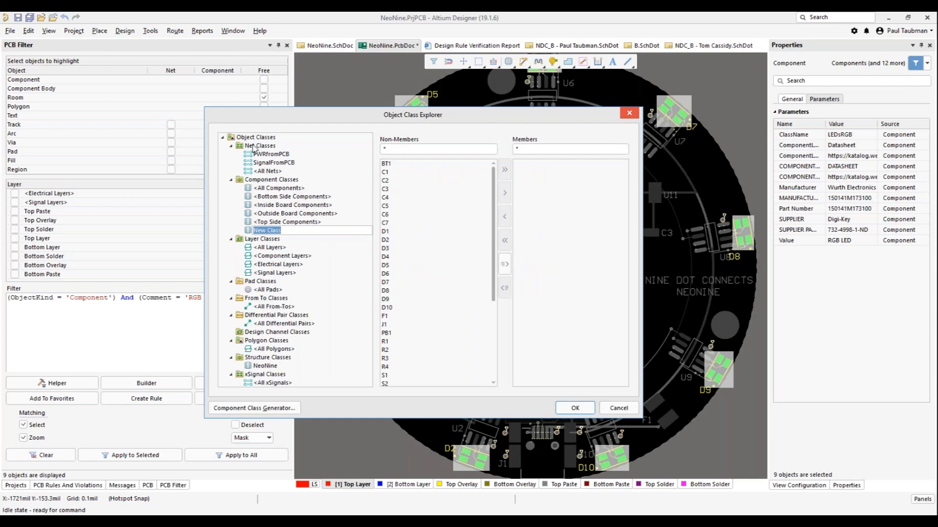
text(R)
key(Return)
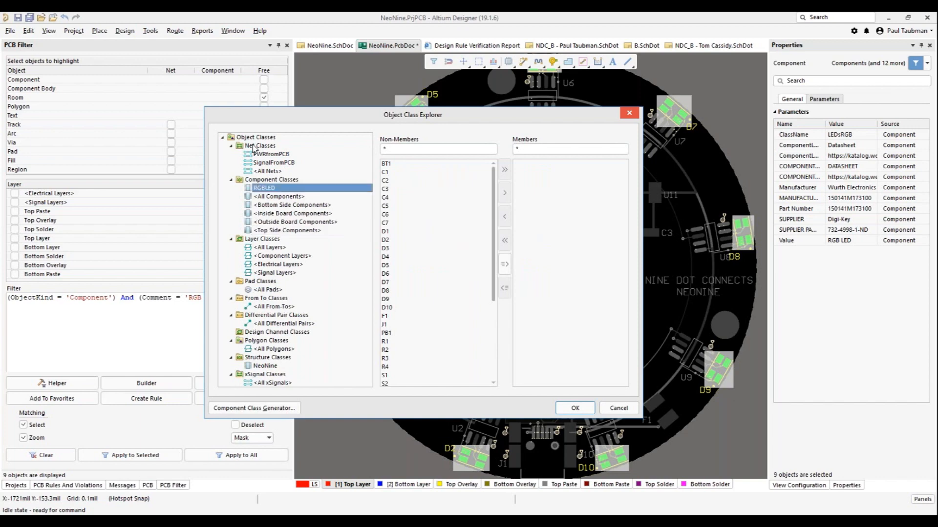
click(505, 268)
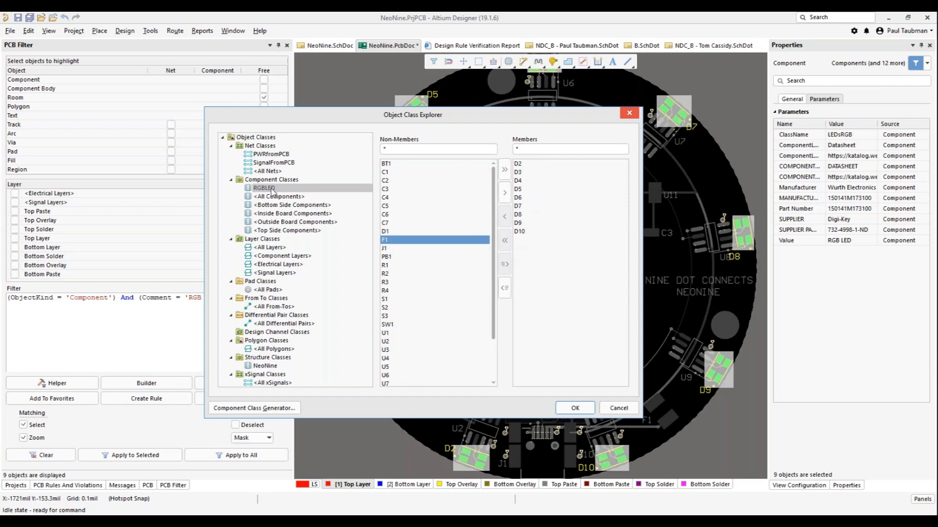
Step: Review the members of the RGBLED component class and the NeoNine structure class, and accept the class changes
click(282, 223)
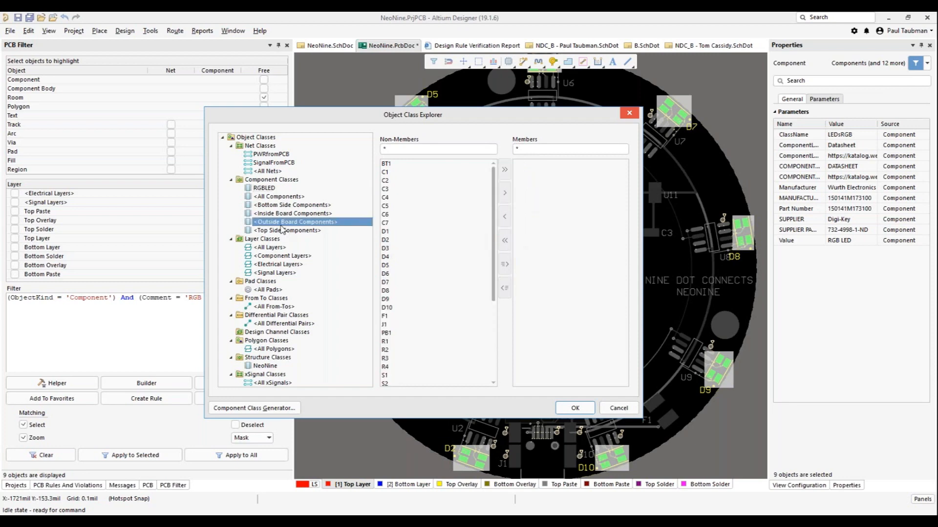
click(264, 189)
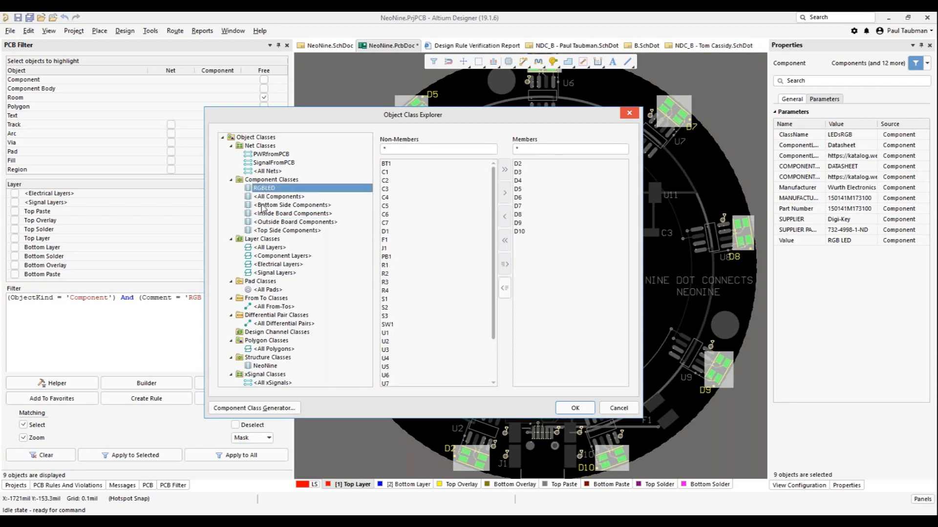
click(274, 366)
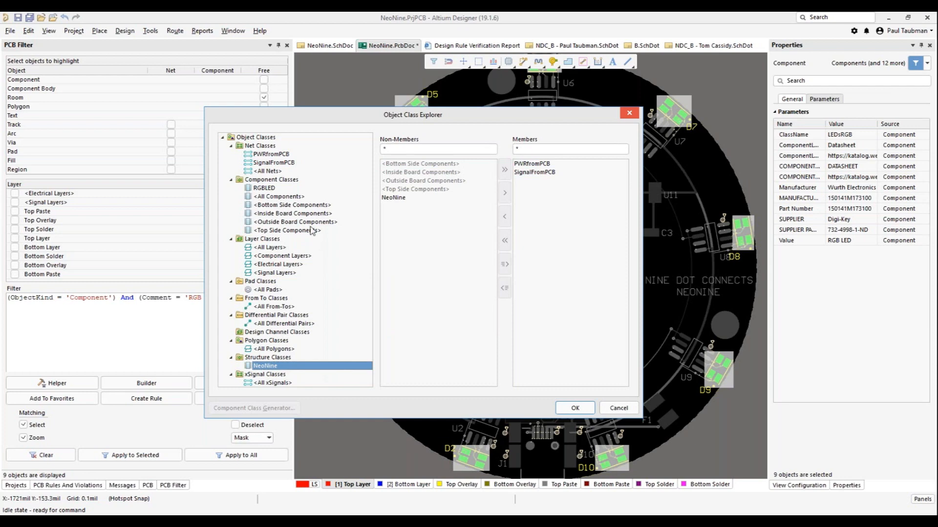
click(566, 408)
Step: Try adding the RGBLED component class to the members of the NeoNine structure class, and discard the change
click(125, 31)
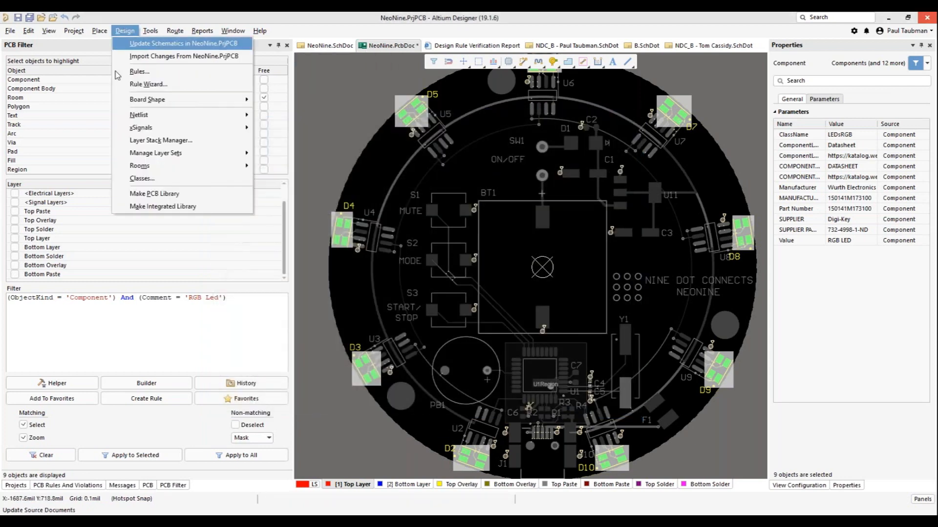
click(147, 178)
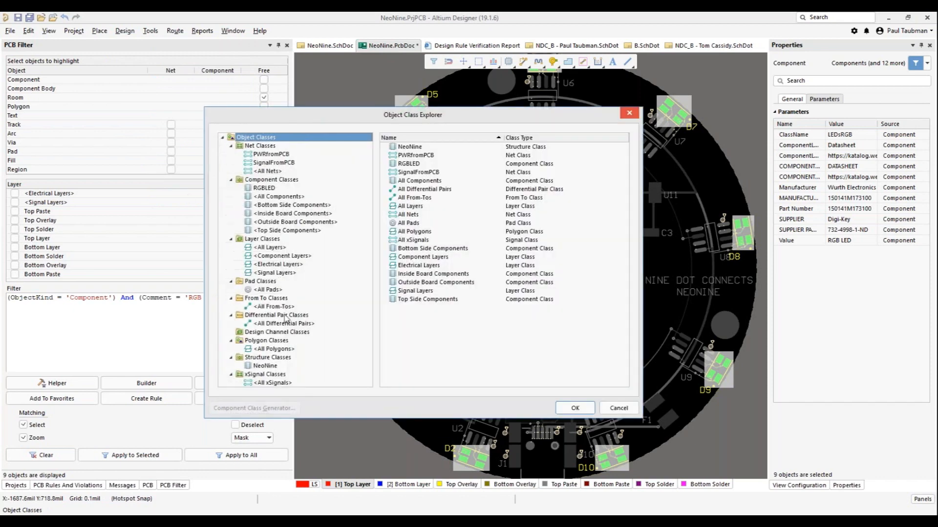
click(265, 366)
click(405, 208)
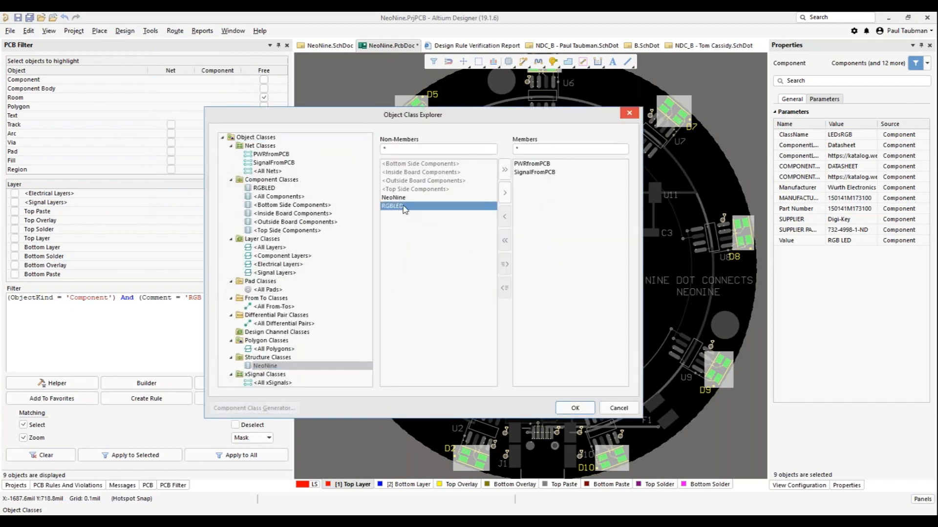
click(506, 194)
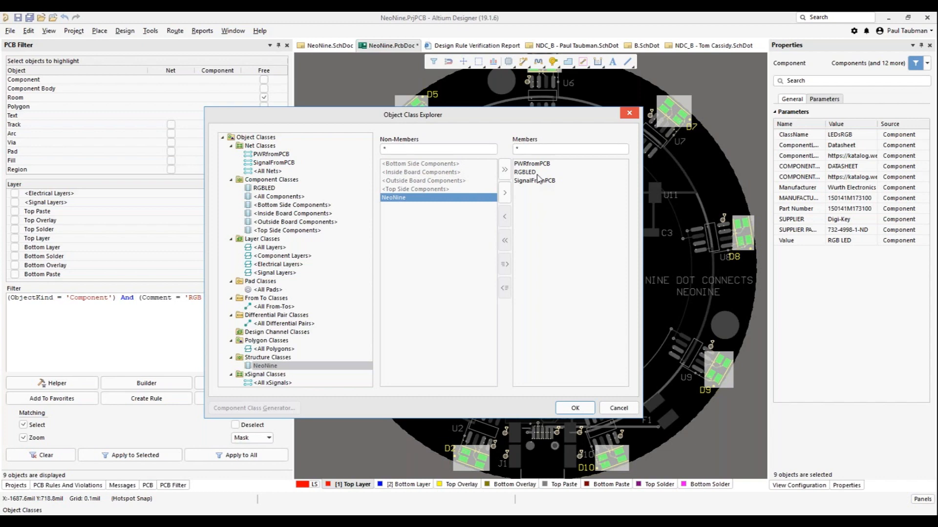
click(609, 410)
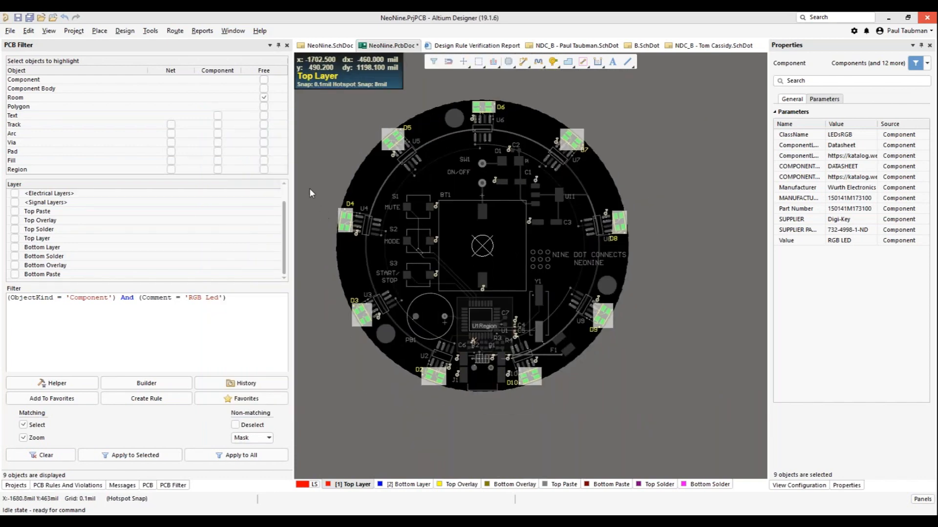
Step: Open the NeoNine schematic and examine the Power Rule directive on the VCC wire beside U2 and U3
ctrl+scroll(330, 174, up, 1)
right_drag(330, 154, 343, 196)
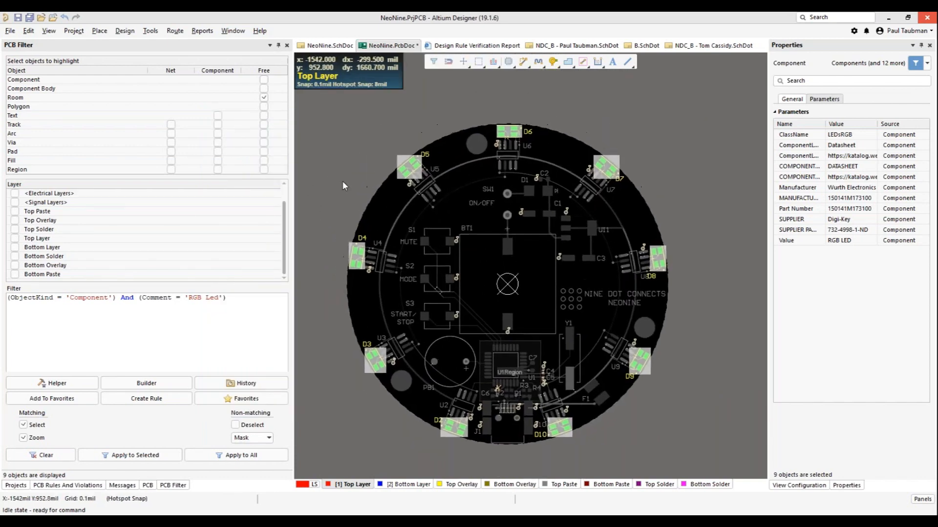
click(330, 46)
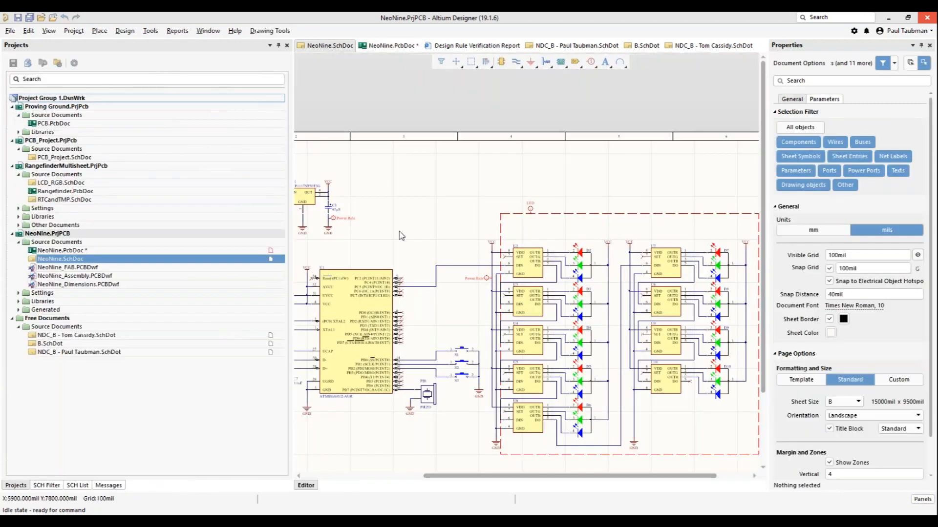
ctrl+scroll(457, 264, down, 4)
right_drag(552, 334, 481, 341)
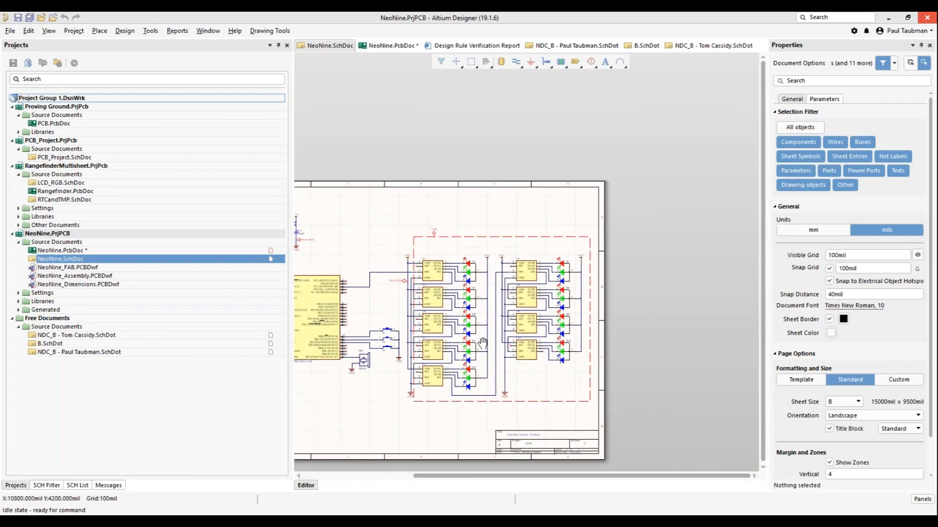
ctrl+scroll(479, 330, up, 4)
ctrl+scroll(481, 333, up, 1)
ctrl+scroll(357, 261, up, 5)
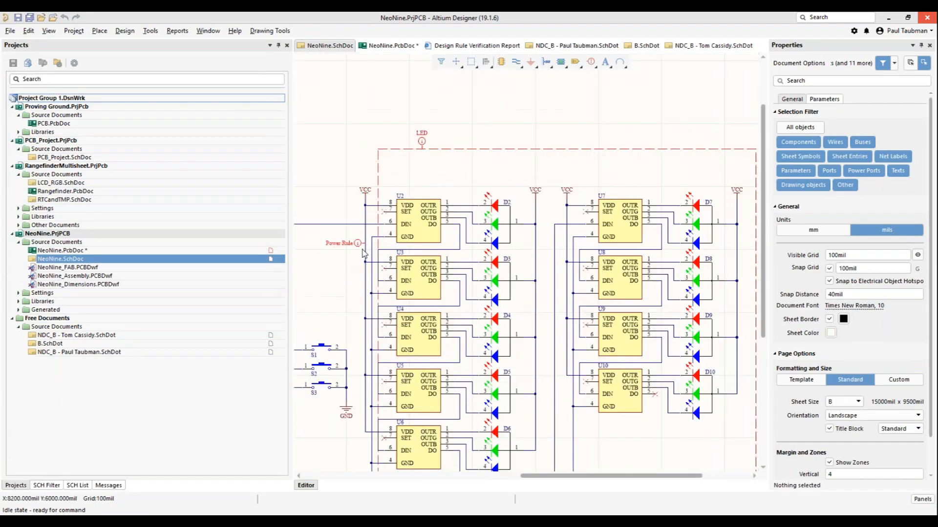
right_drag(332, 295, 475, 292)
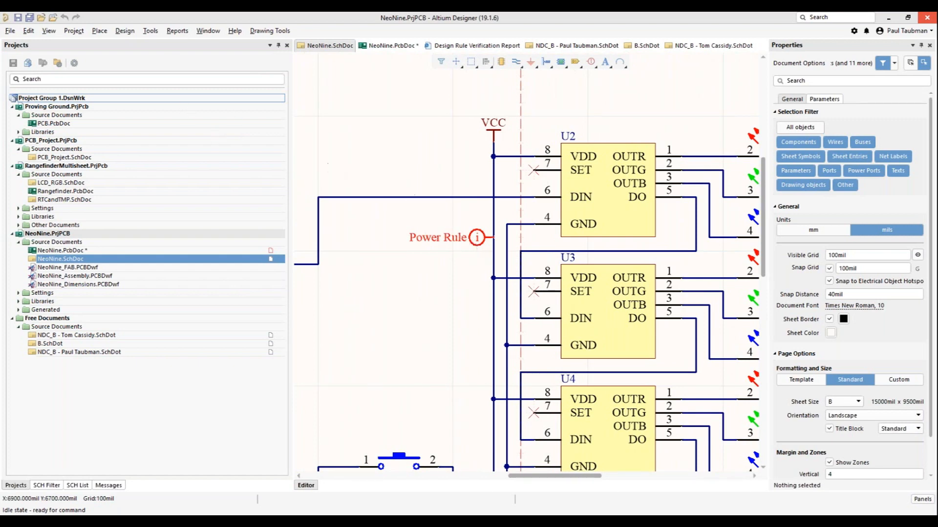
Step: Place a Parameter Set directive in the empty area below the Power Rule directive, above the switches
click(99, 32)
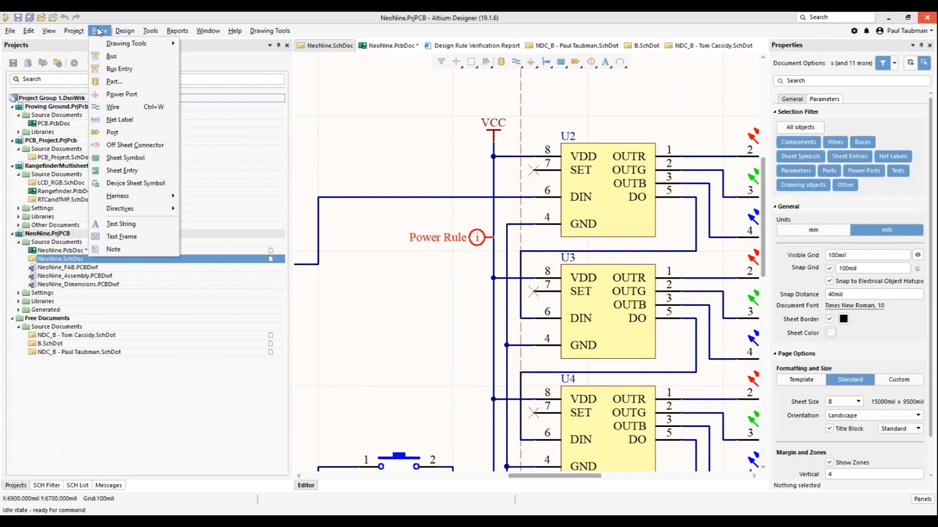
mouse_move(146, 210)
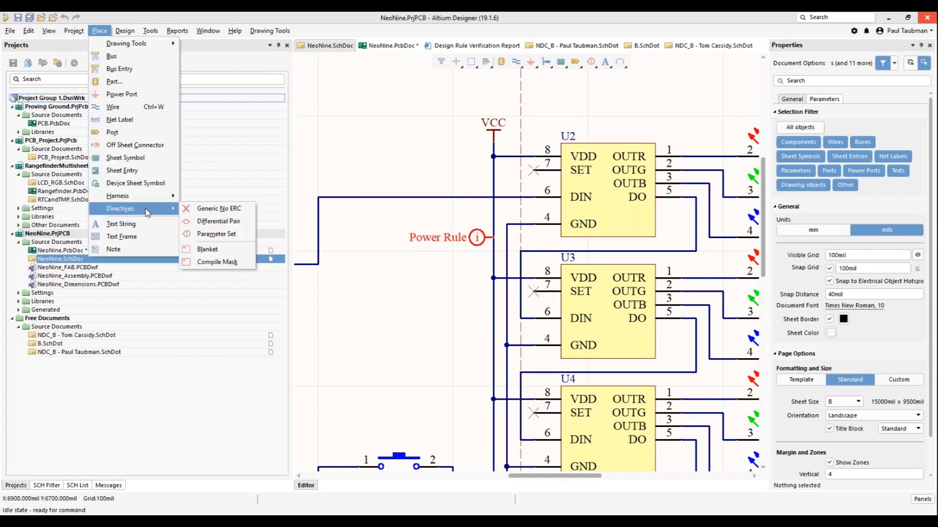
click(217, 234)
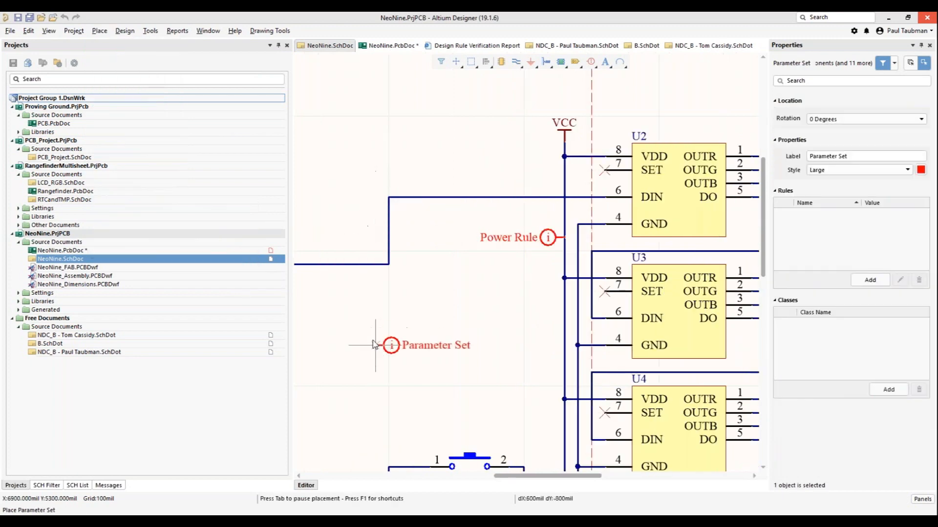
click(362, 332)
key(Escape)
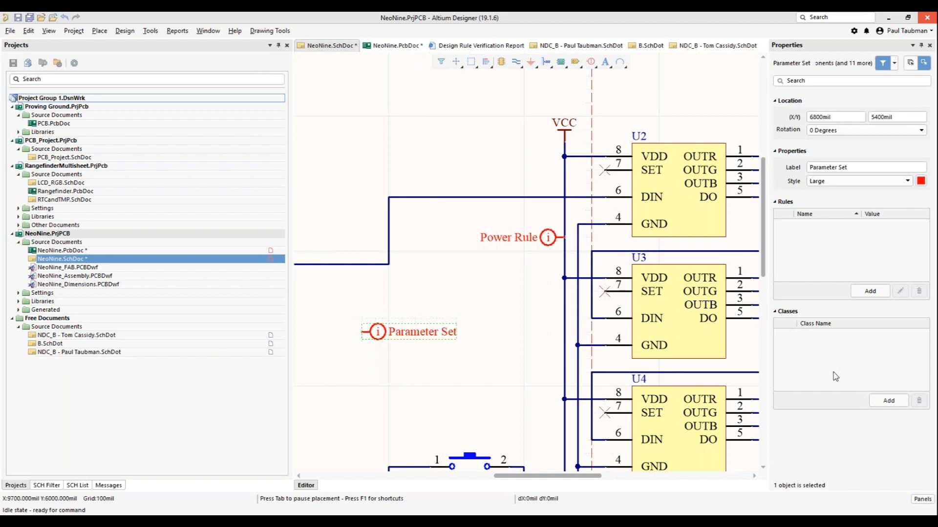
Step: Try adding a class to the new Parameter Set directive, and remove the directive from the schematic
click(883, 402)
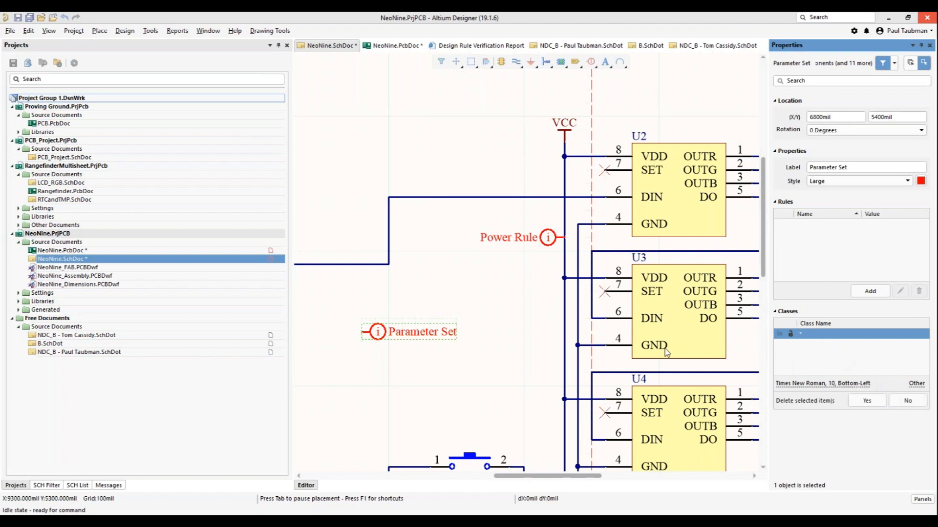
click(419, 282)
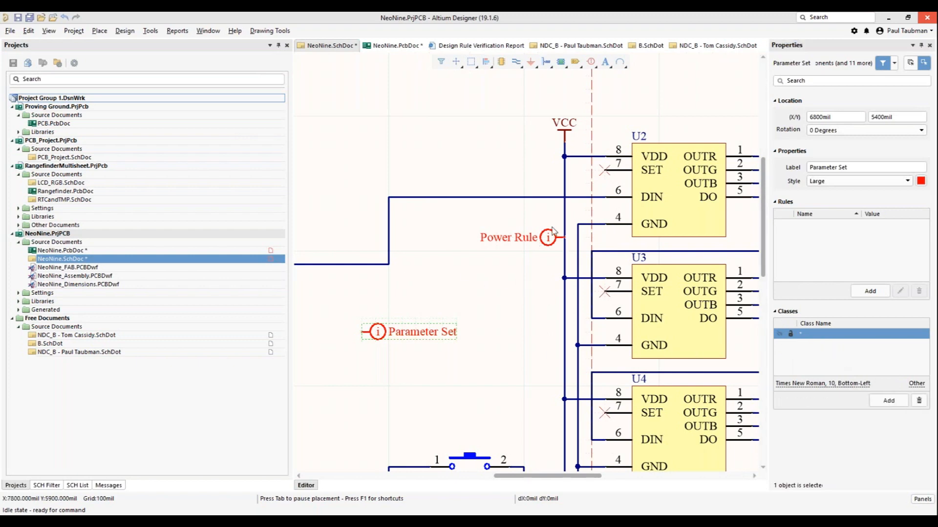
click(424, 334)
click(536, 282)
Step: Examine the Power Rule directives at C3 and U2, the blanket around the LED circuits, and the available directive types
ctrl+scroll(534, 257, down, 3)
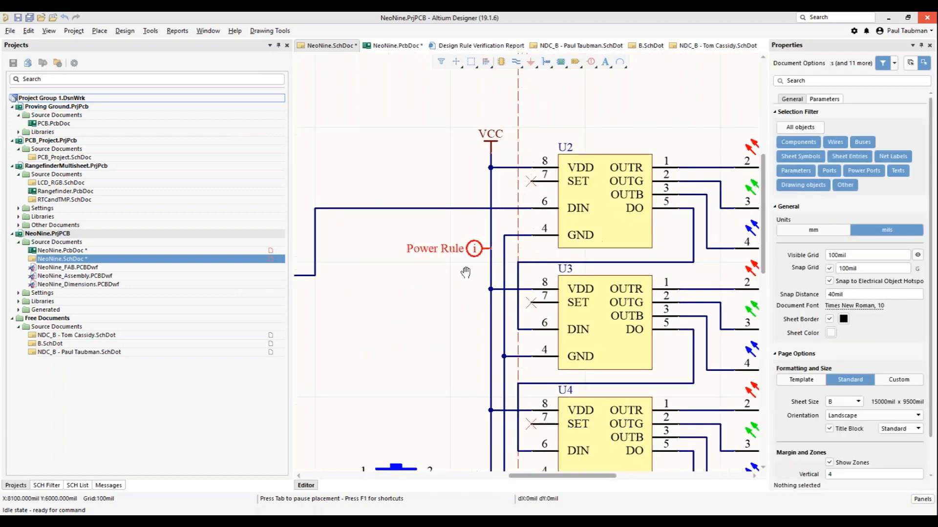
right_drag(384, 280, 603, 357)
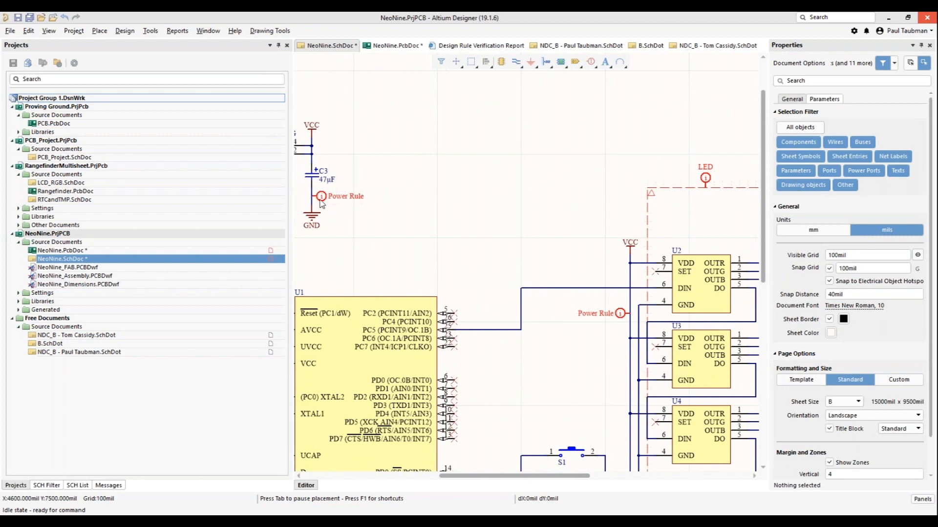
right_drag(621, 314, 399, 230)
ctrl+scroll(399, 230, down, 3)
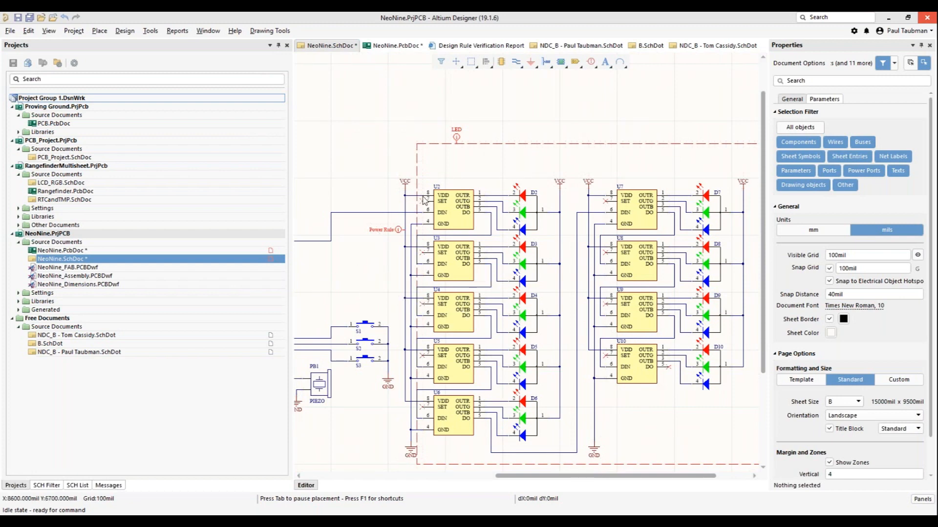
right_drag(468, 222, 430, 217)
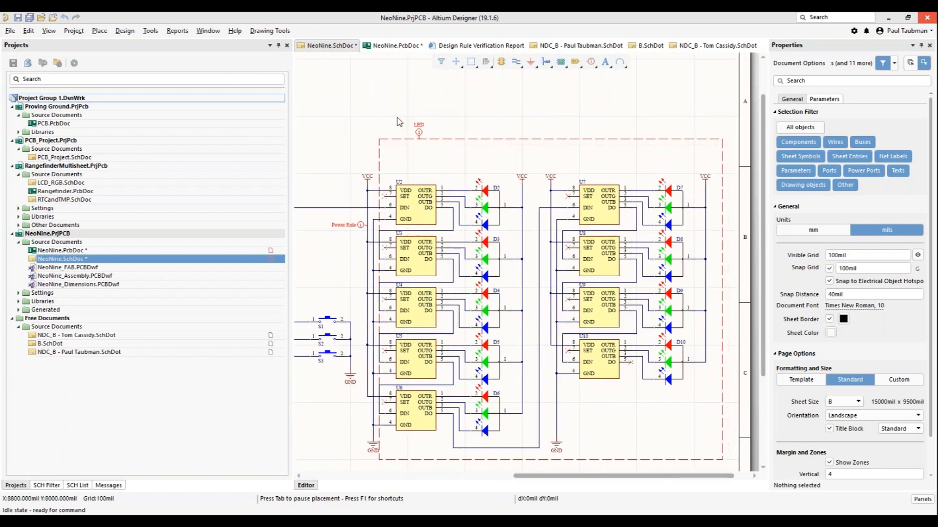
click(101, 31)
mouse_move(125, 208)
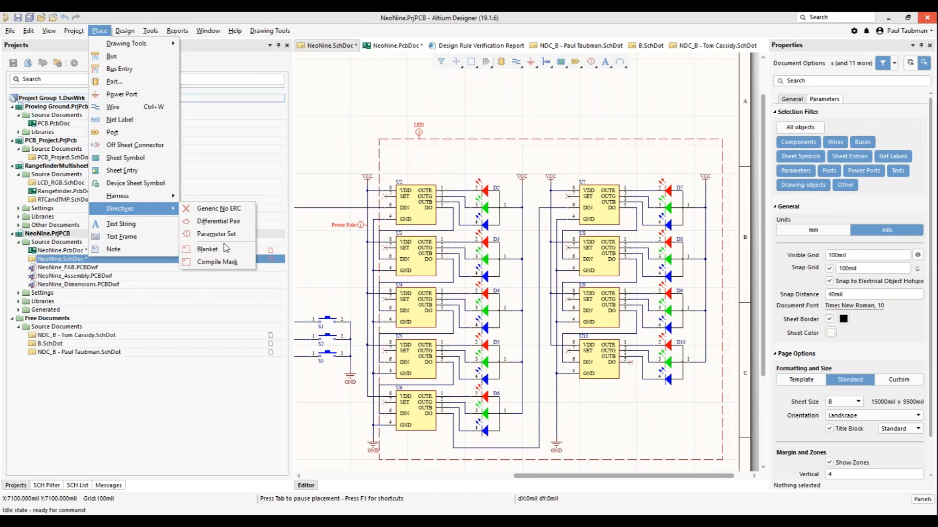
key(Escape)
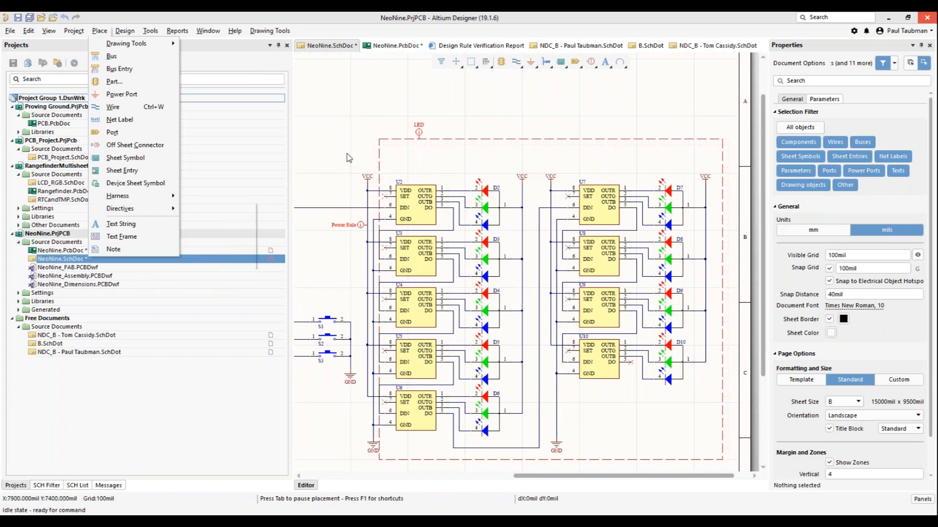
key(Escape)
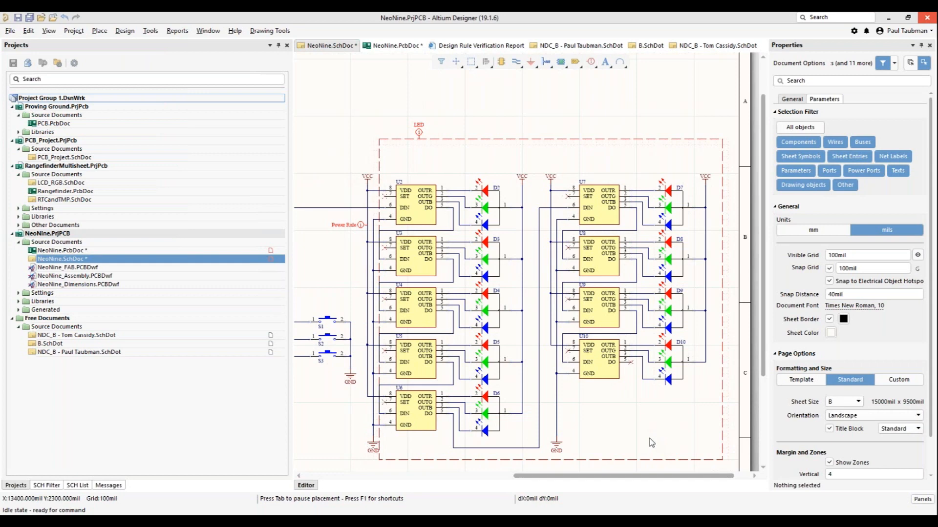
Step: Inspect the class assigned by the LED parameter set attached to the blanket
ctrl+scroll(511, 135, up, 5)
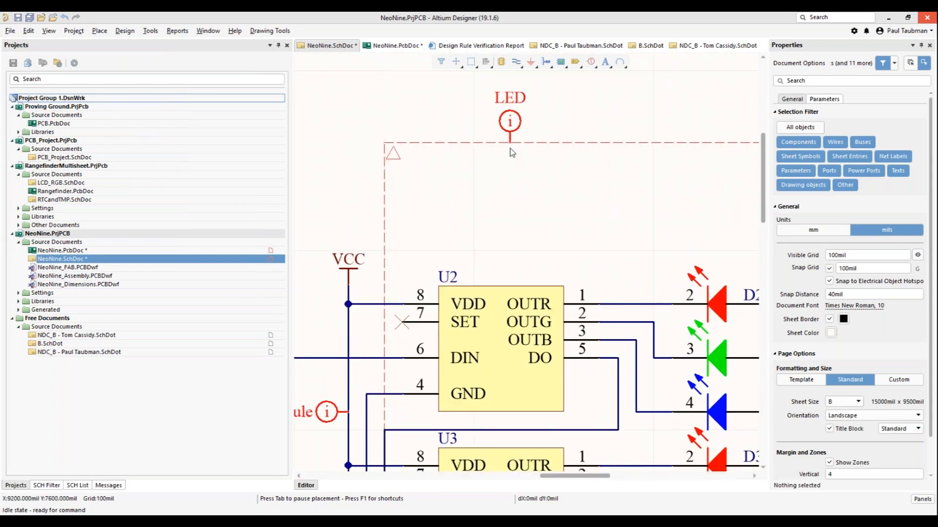
ctrl+scroll(512, 152, down, 4)
right_drag(357, 364, 266, 312)
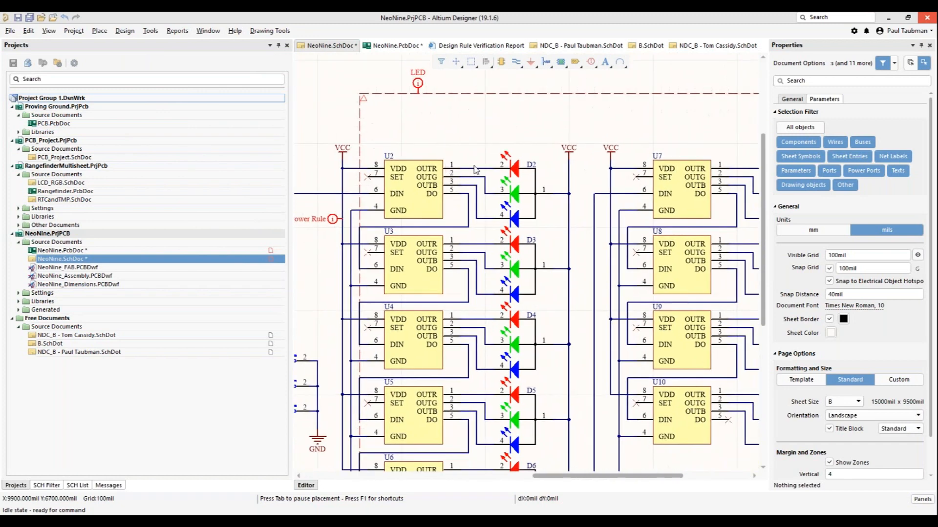
click(417, 83)
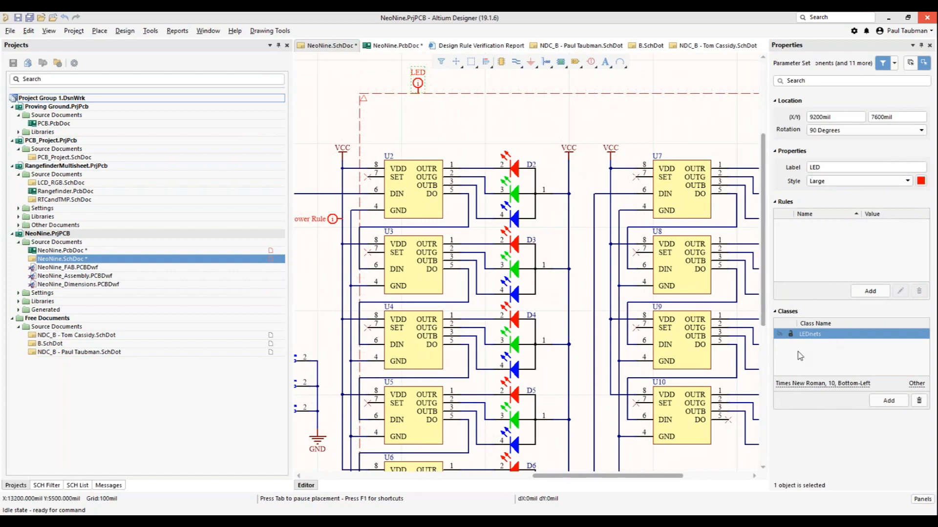
click(599, 115)
Step: Check the properties of the VCC wire carrying the Power Rule directive beside U2
ctrl+scroll(611, 101, down, 3)
mouse_move(649, 189)
right_down()
mouse_move(605, 273)
mouse_move(595, 260)
right_up()
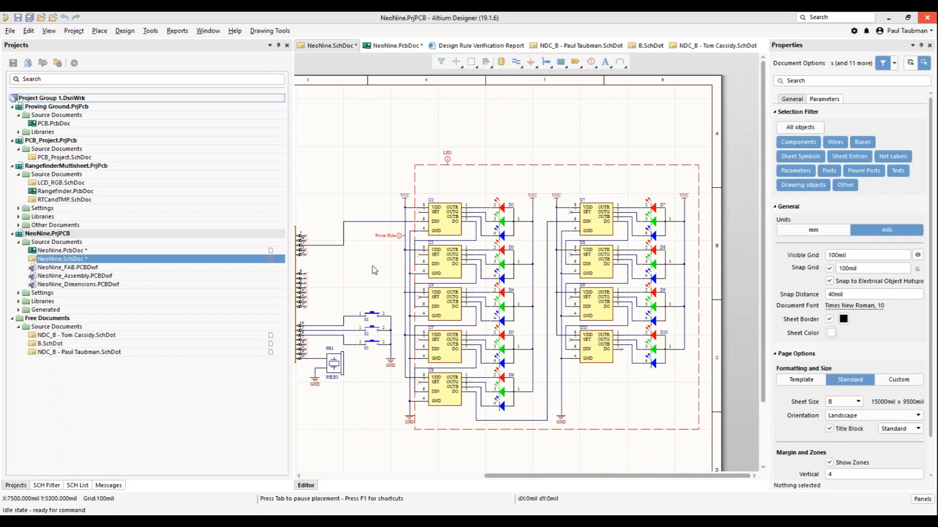
ctrl+scroll(404, 238, up, 3)
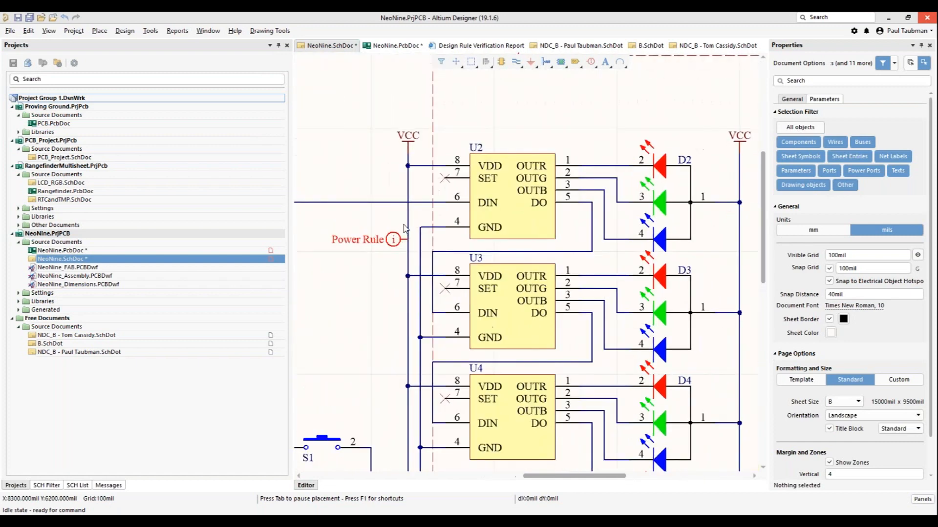
click(409, 224)
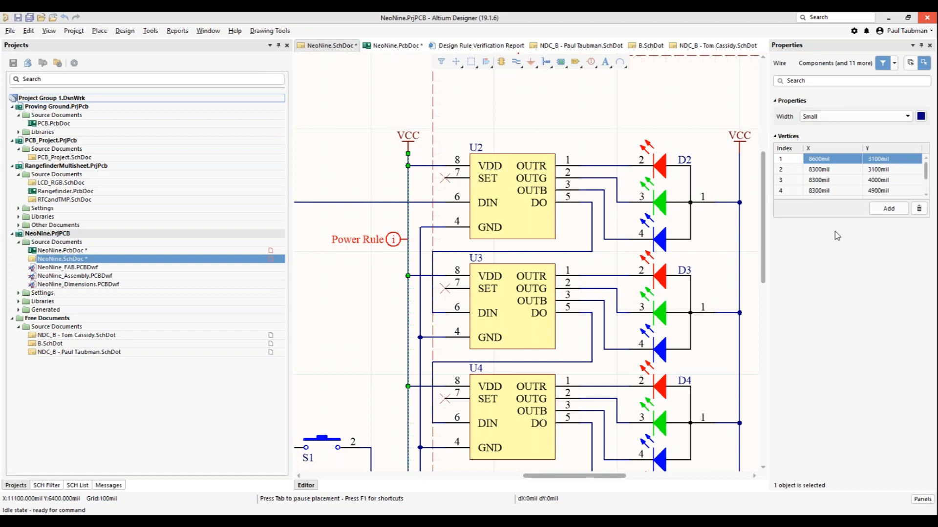
click(366, 263)
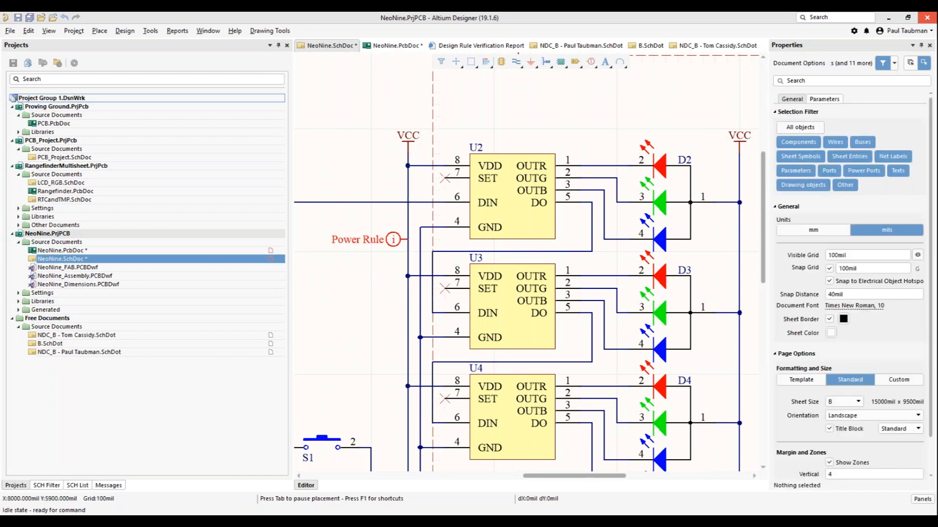
Step: Review the component parameters of RGB LED D2, including its ClassName
ctrl+scroll(366, 262, down, 2)
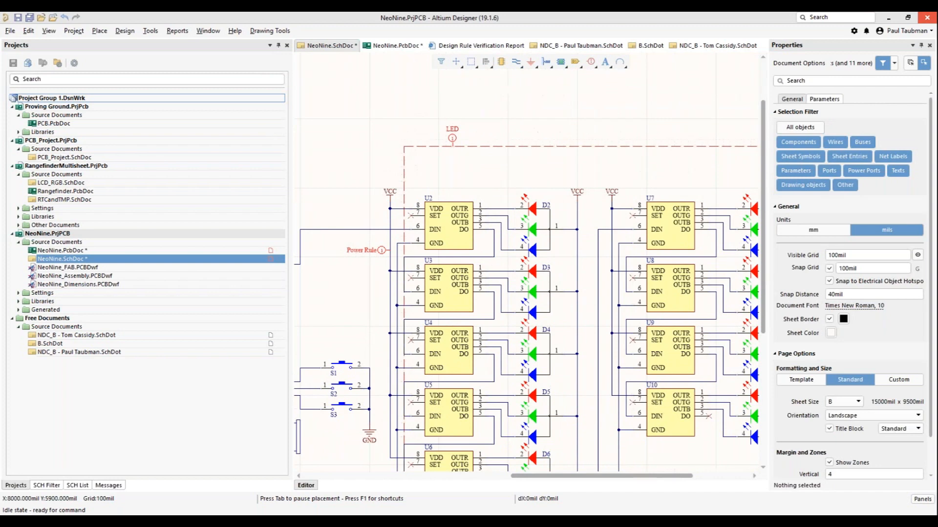
click(531, 220)
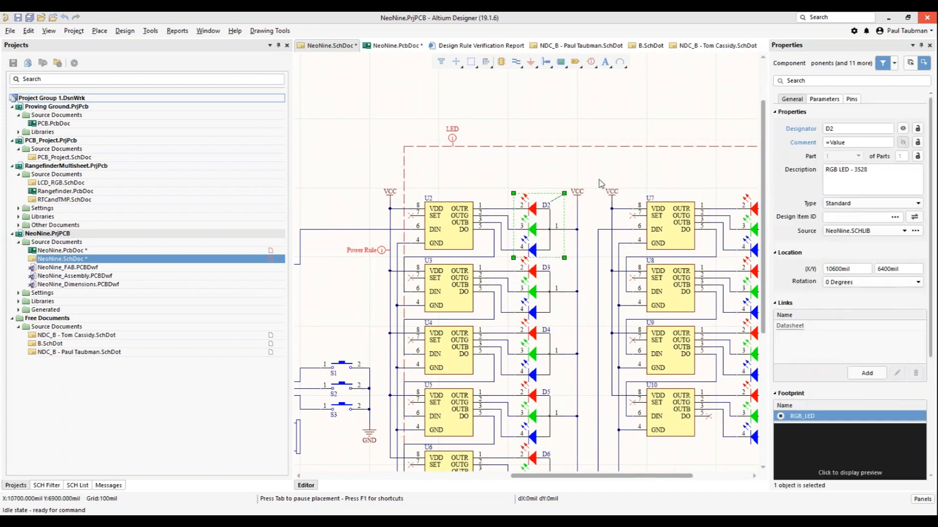
click(825, 100)
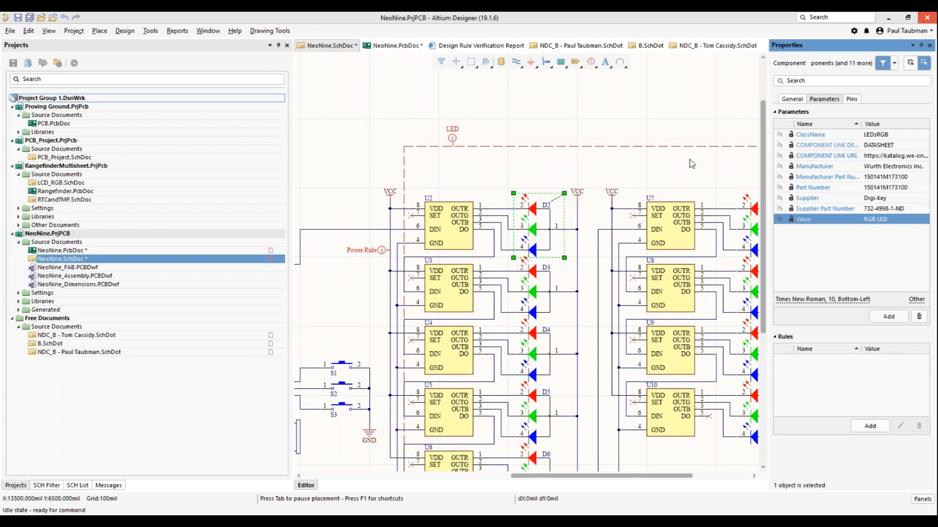
click(350, 156)
Step: Review the NeoNine project's class generation options, including the automatic classes for NeoNine.SchDoc and the user-defined component and net classes
ctrl+scroll(350, 156, down, 2)
right_drag(347, 364, 567, 384)
ctrl+scroll(539, 384, down, 1)
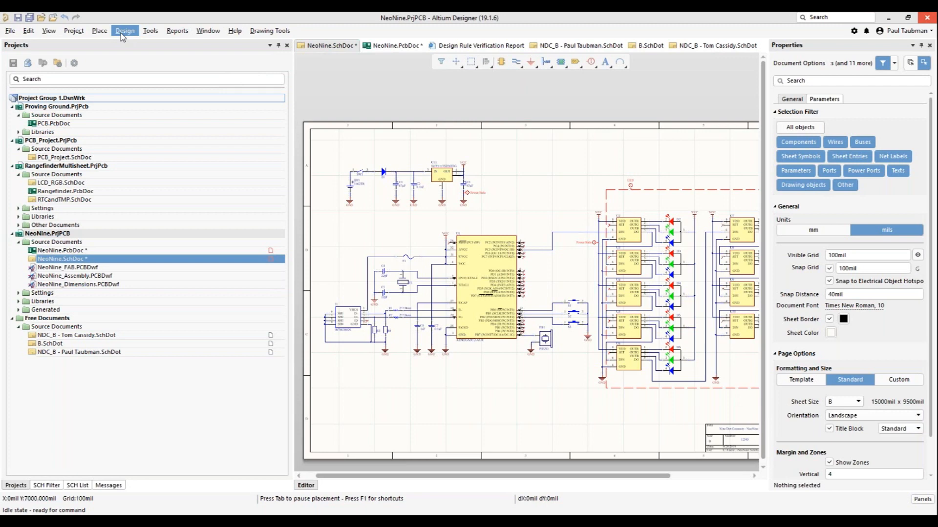
click(74, 31)
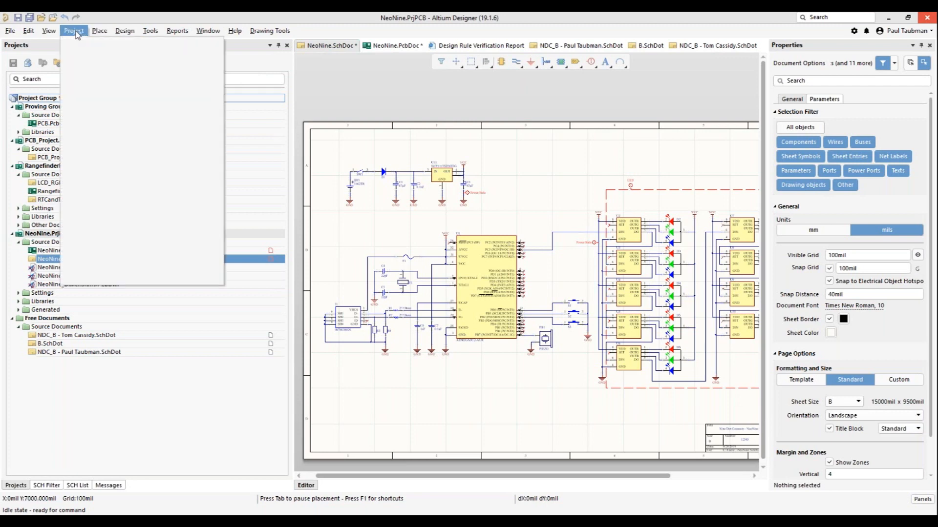
click(122, 277)
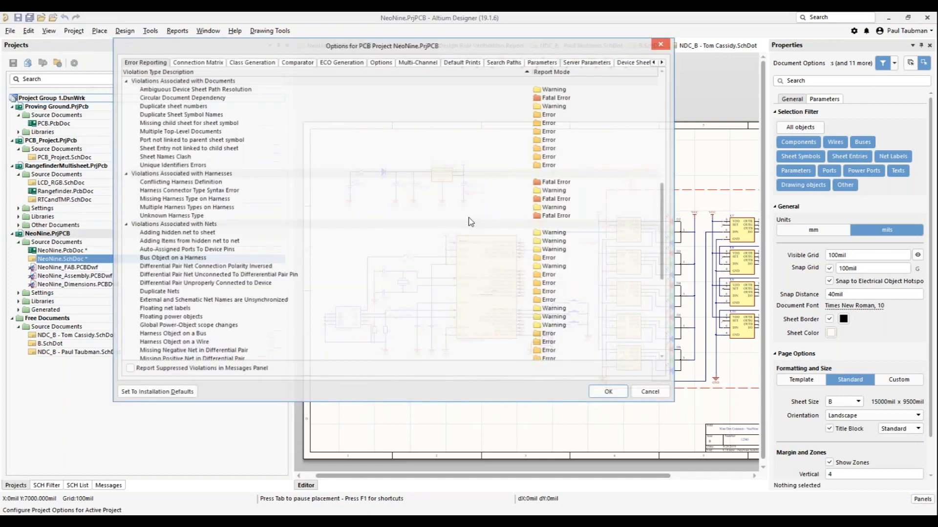
click(252, 63)
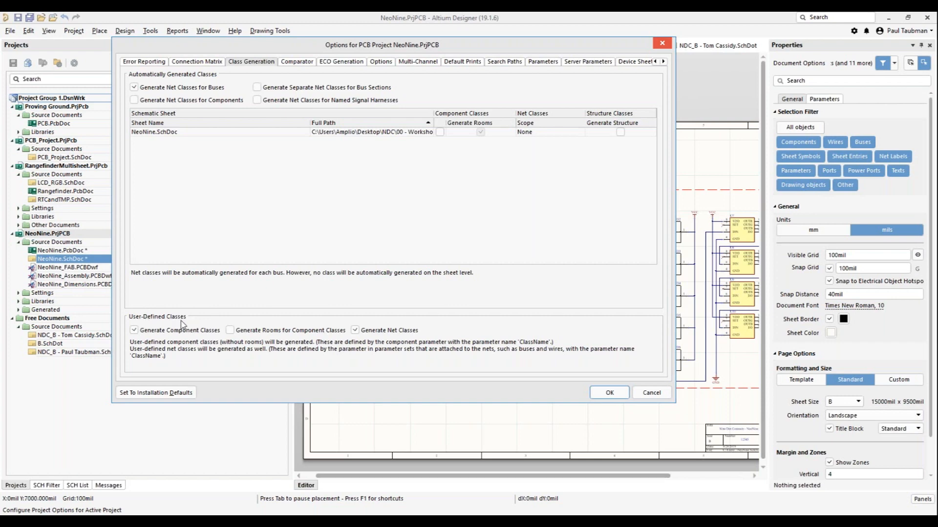
click(440, 132)
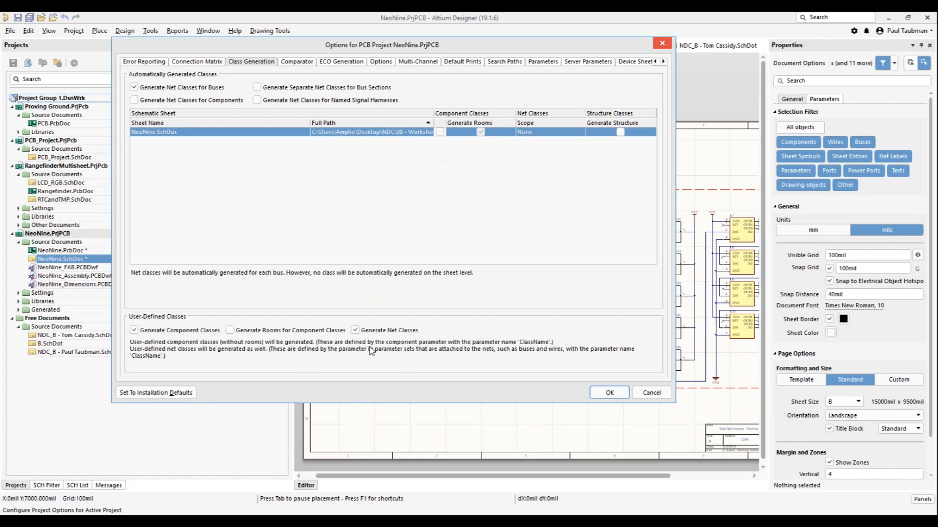
Step: Compare the project's Comparator settings with its ECO Generation settings, especially those for component and net classes, and accept the project options
click(295, 63)
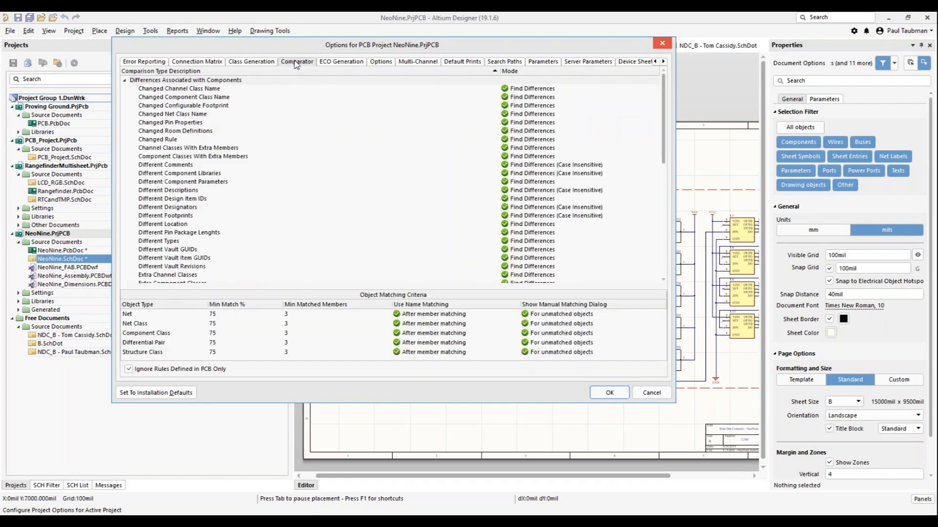
click(337, 64)
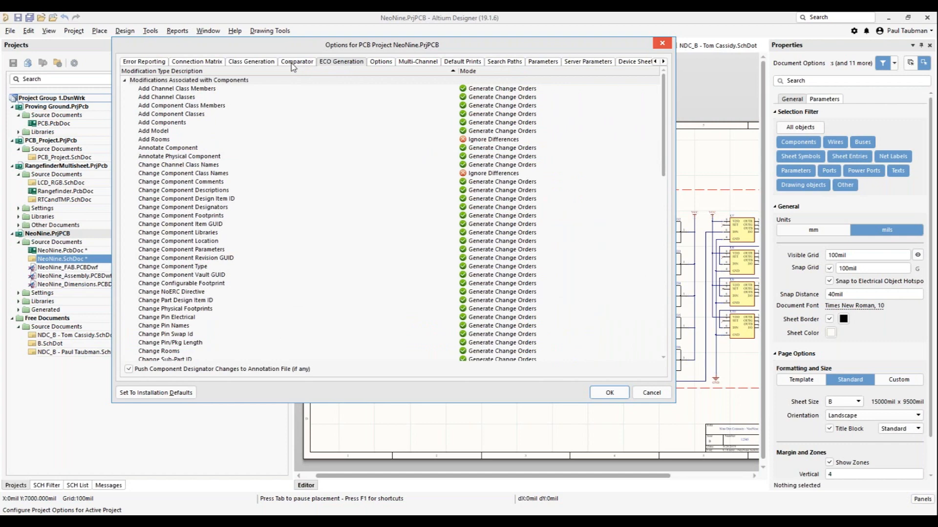
click(295, 63)
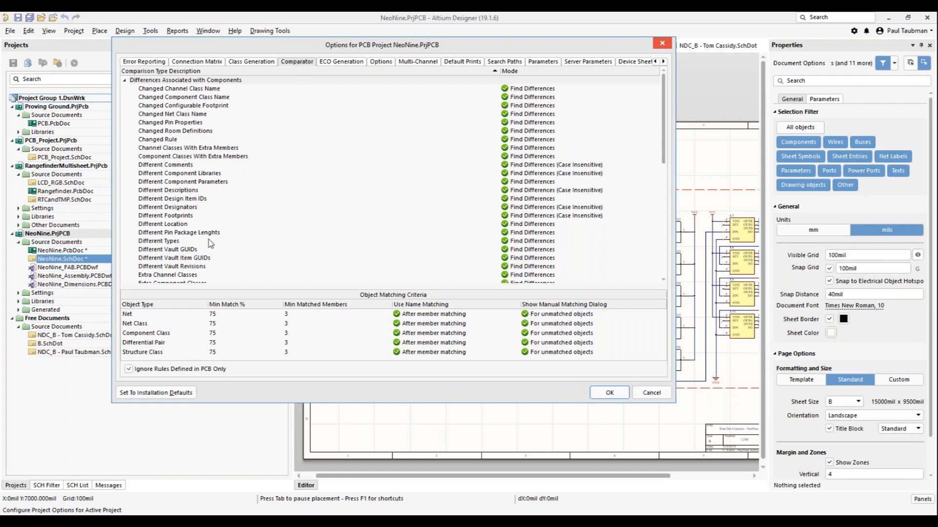
click(341, 61)
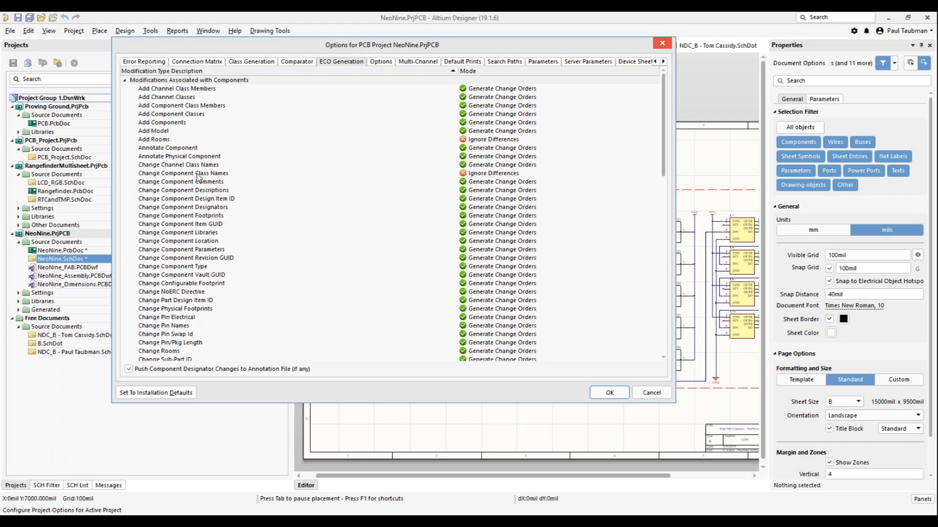
scroll(198, 176, down, 3)
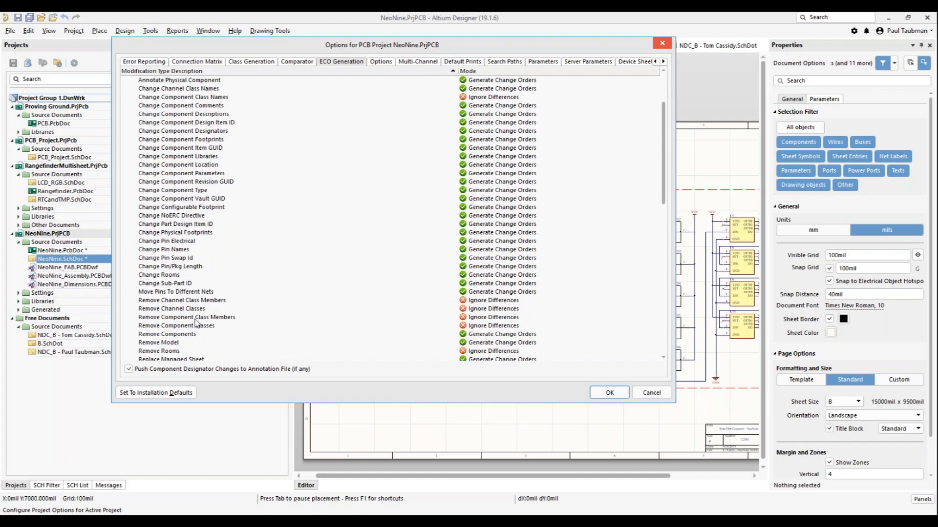
scroll(484, 307, down, 5)
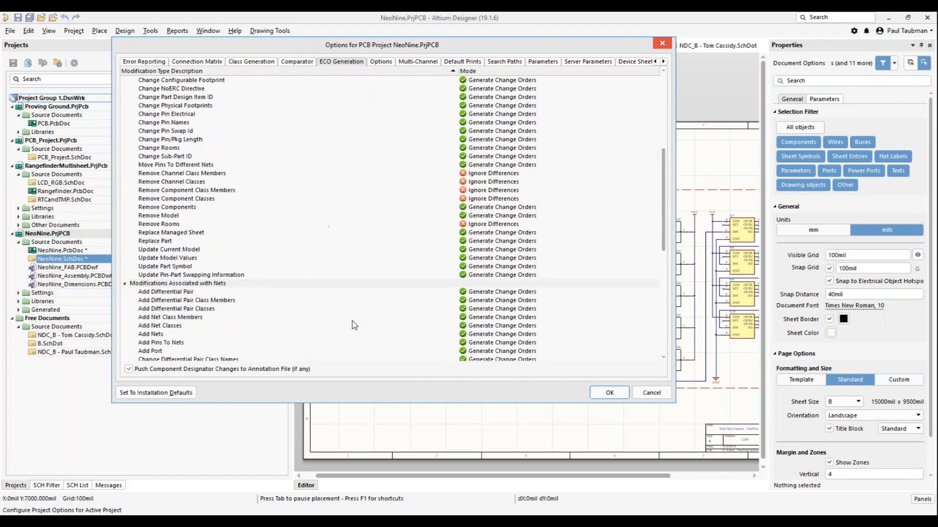
click(298, 62)
click(341, 62)
click(296, 64)
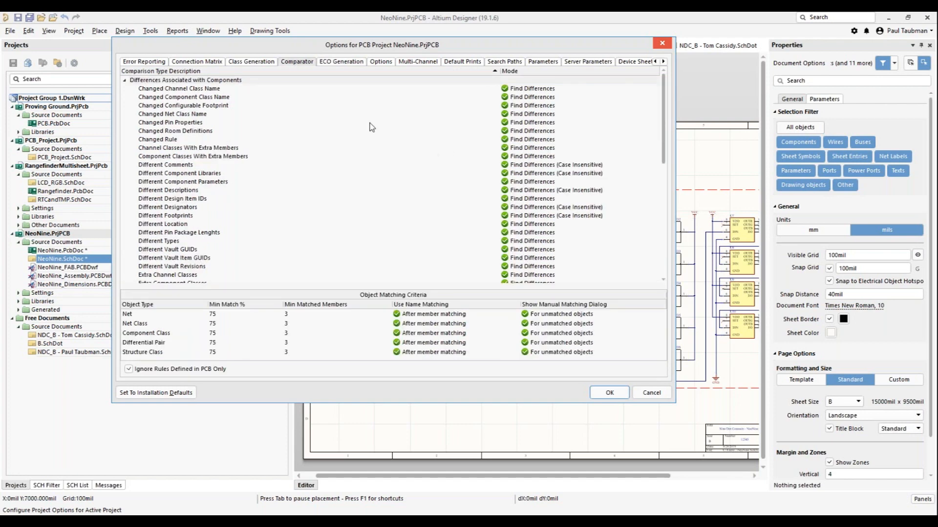
click(334, 63)
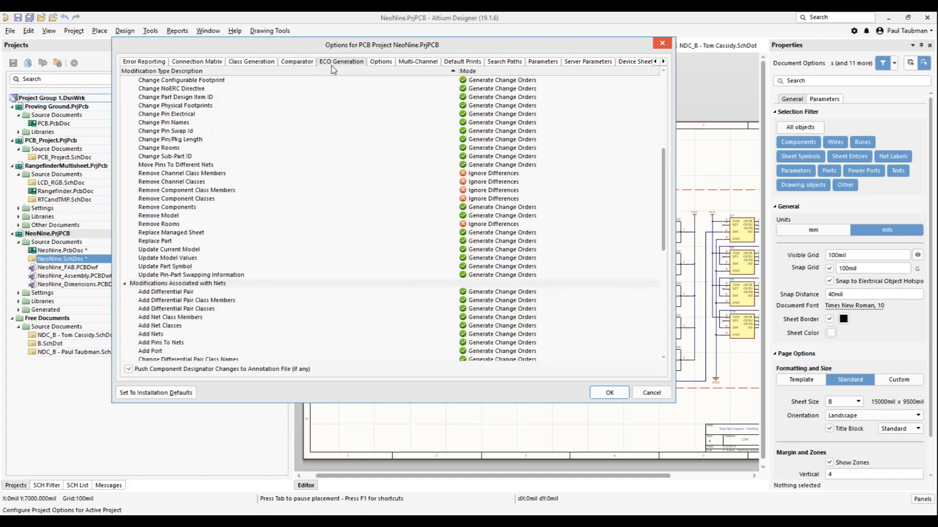
click(614, 398)
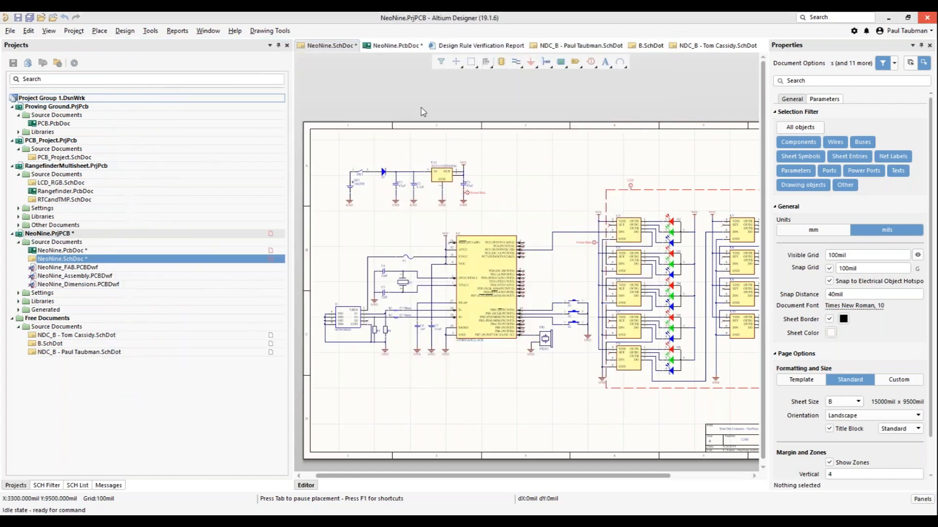
Step: Update NeoNine.PcbDoc from the schematic, declining manual net class matching, and execute the changes adding LEDsFromSCH, LEDnets and the width constraint
click(122, 33)
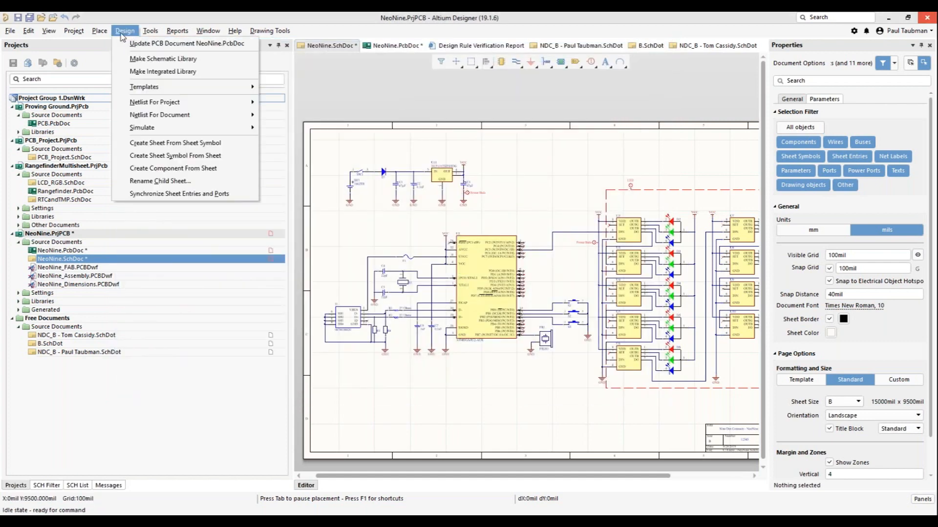
click(162, 44)
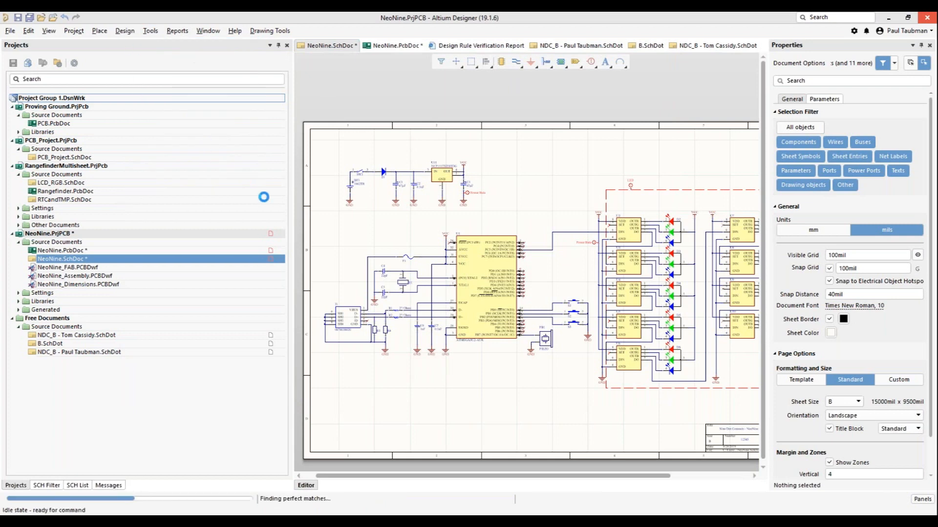
drag(469, 195, 467, 190)
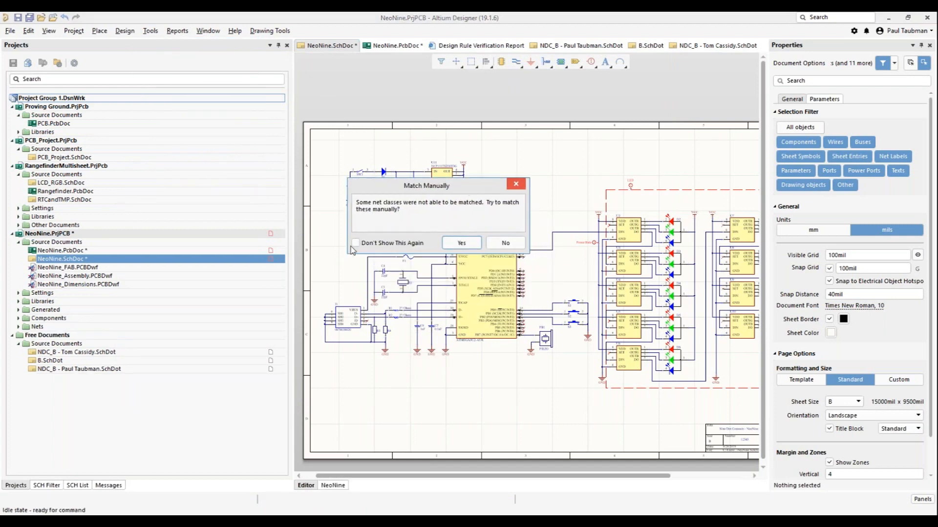
click(507, 244)
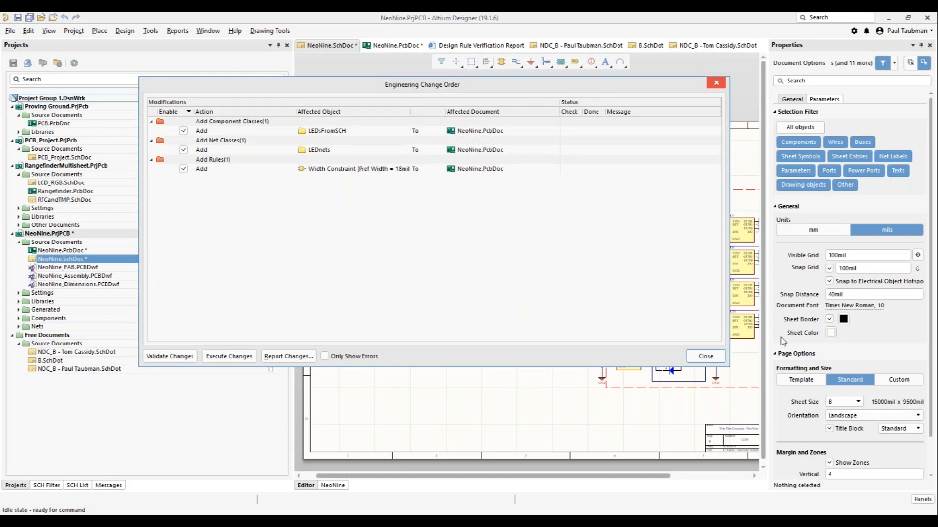
click(222, 355)
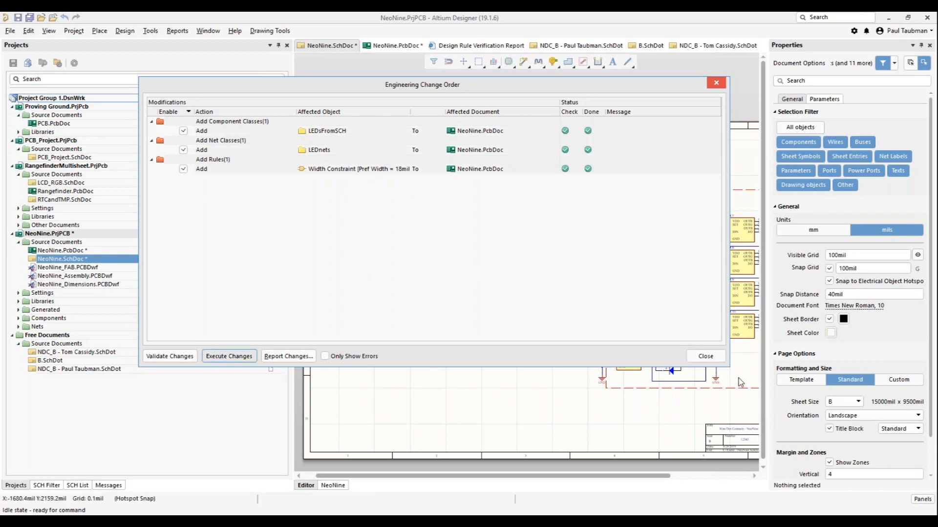
click(705, 356)
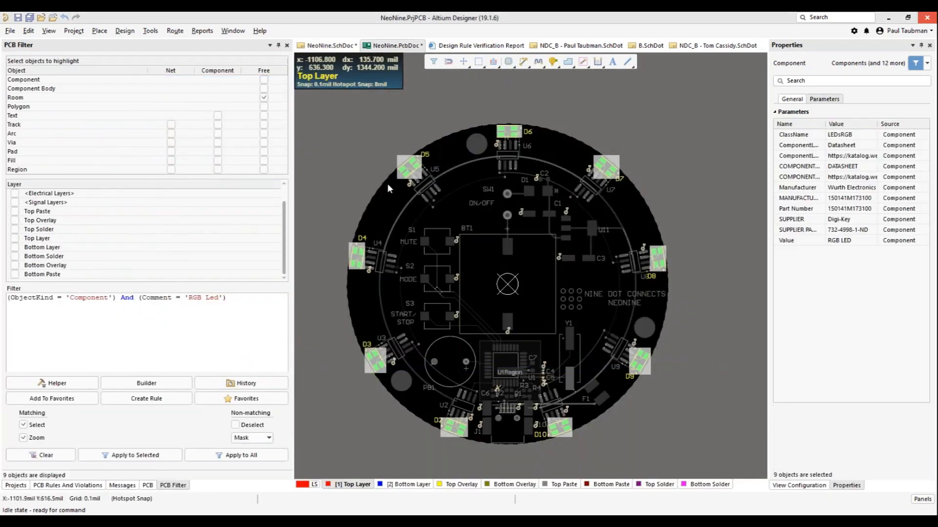
Step: Inspect the members of the PWRfromPCB, SignalFromPCB and LEDnets net classes and the LEDsFromSCH and RGBLED component classes on the board
click(365, 135)
click(124, 31)
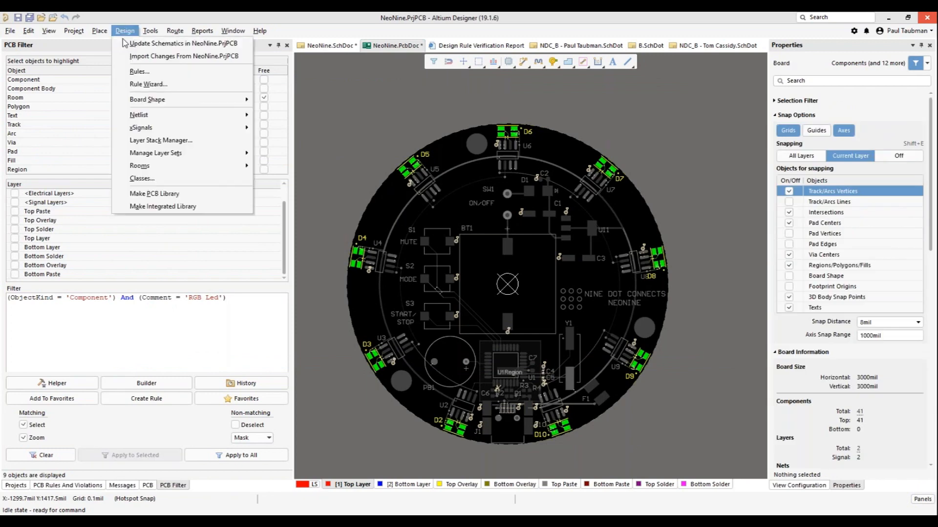
click(134, 178)
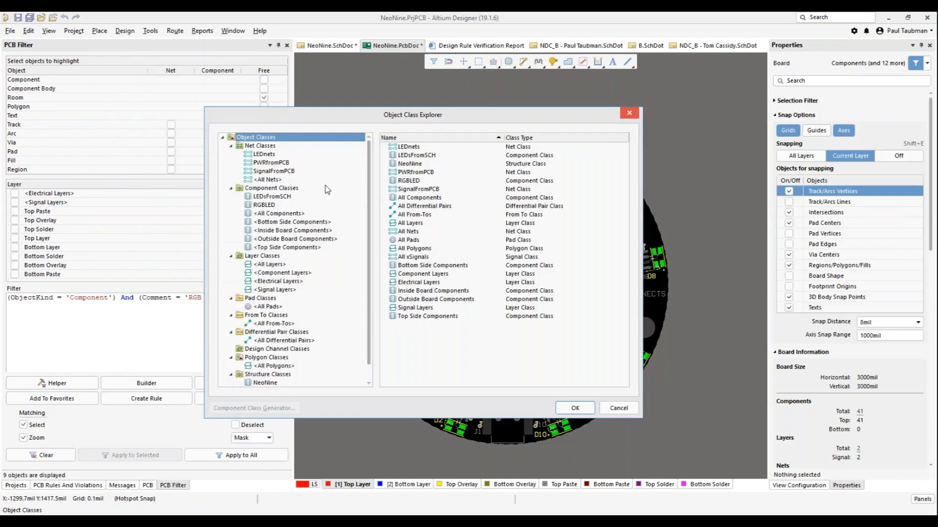
click(268, 165)
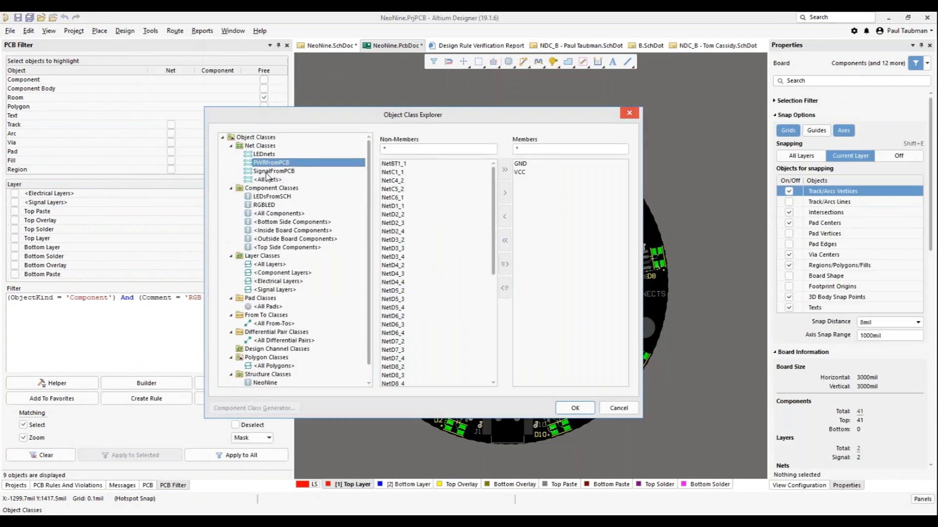
click(269, 172)
click(268, 156)
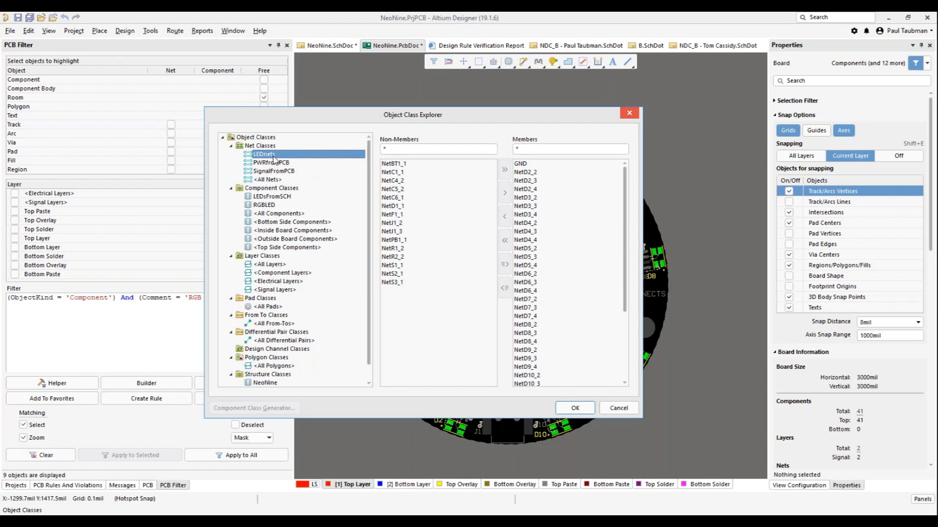
click(264, 198)
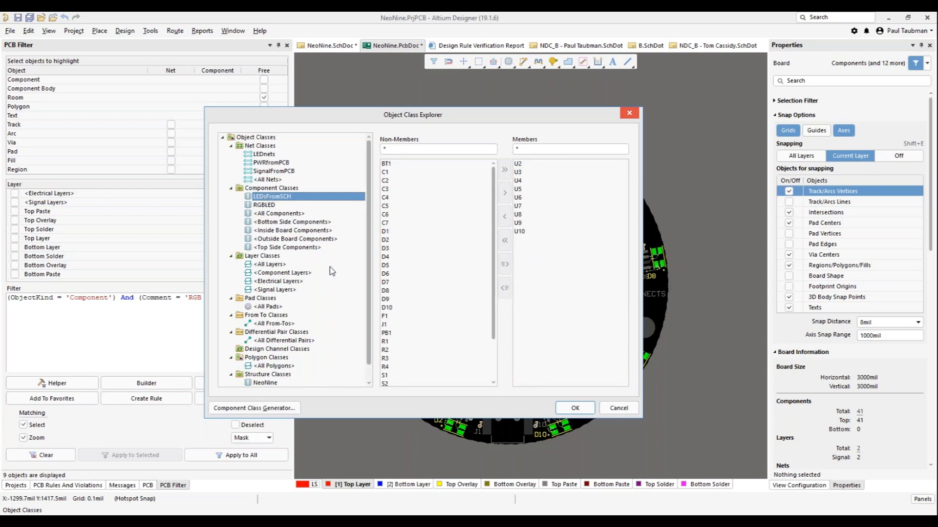
click(267, 205)
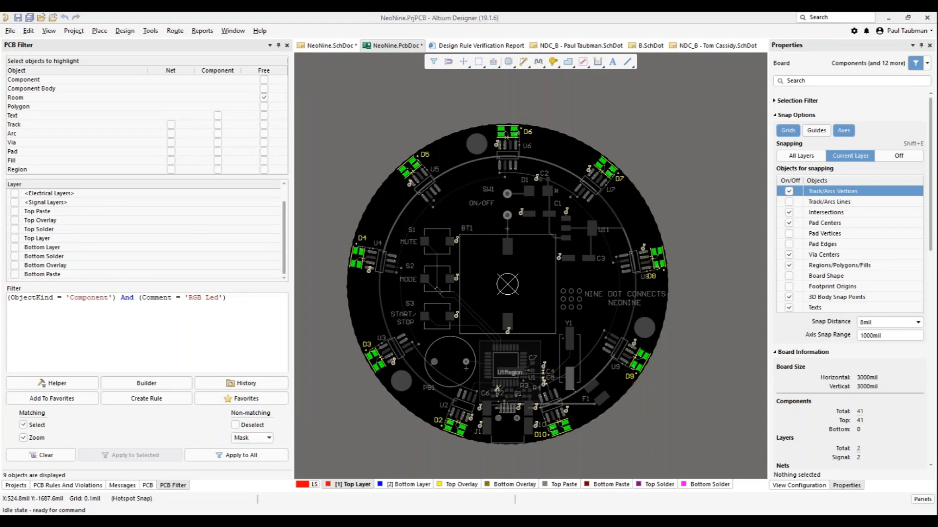
key(alt+Tab)
click(397, 381)
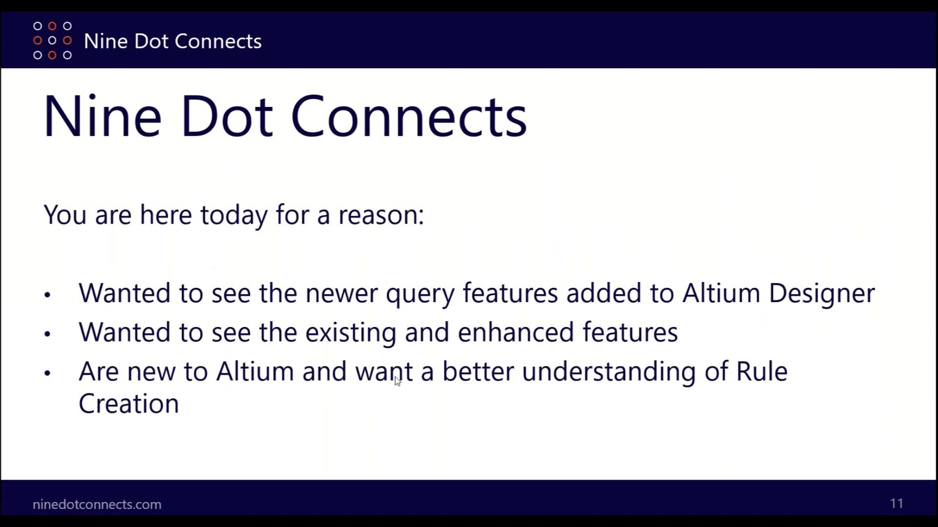
key(Right)
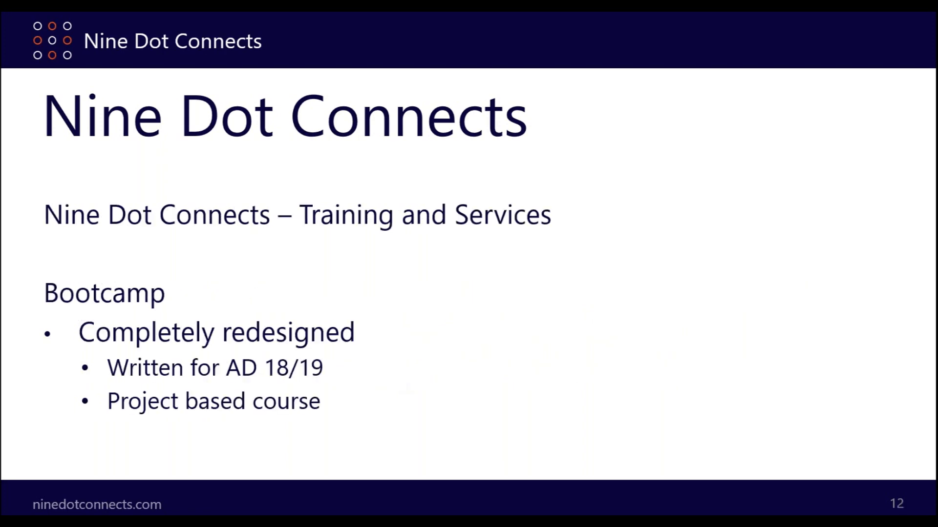